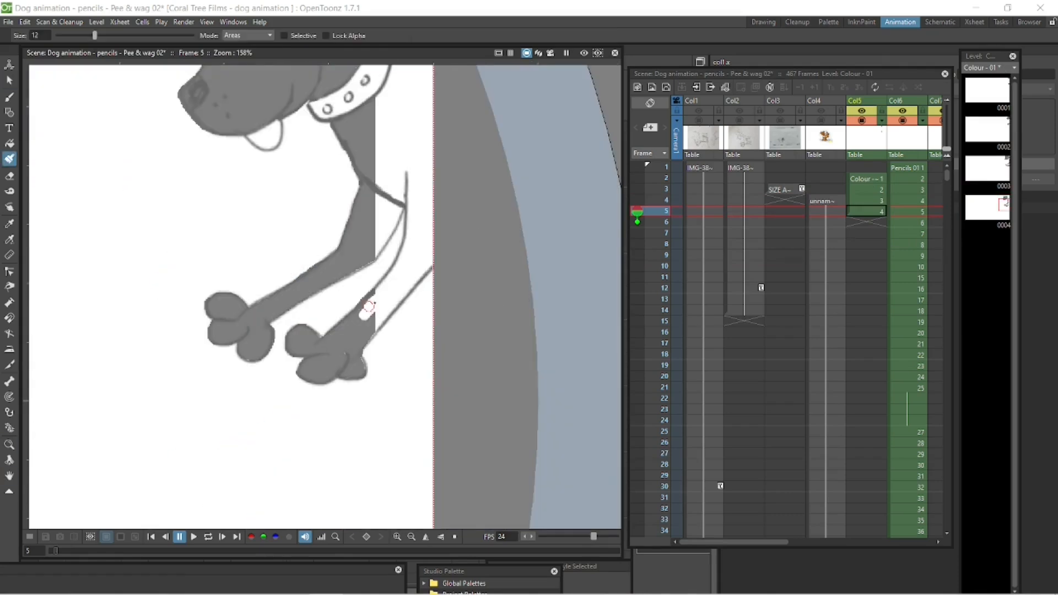
Paint the dog's legs and body on frame 5 with the orange-brown style color_1.
left_click(677, 483)
left_click(676, 512)
left_click_drag(402, 270, 383, 323)
left_click_drag(456, 312, 497, 460)
left_click_drag(212, 116, 268, 116)
mouse_move(347, 116)
left_mouse_down()
mouse_move(366, 111)
mouse_move(309, 122)
left_mouse_up()
mouse_move(466, 180)
left_mouse_down()
mouse_move(421, 248)
mouse_move(439, 254)
left_mouse_up()
Save the scene together with its colour level.
left_click(10, 444)
scroll(434, 339, "down", 5)
left_click(865, 180)
left_click(825, 211)
left_click(8, 22)
left_click(35, 62)
Turn off Transparency Check so the drawings on the colour level display in their real colours.
left_click(10, 81)
left_click(851, 212)
left_click(207, 21)
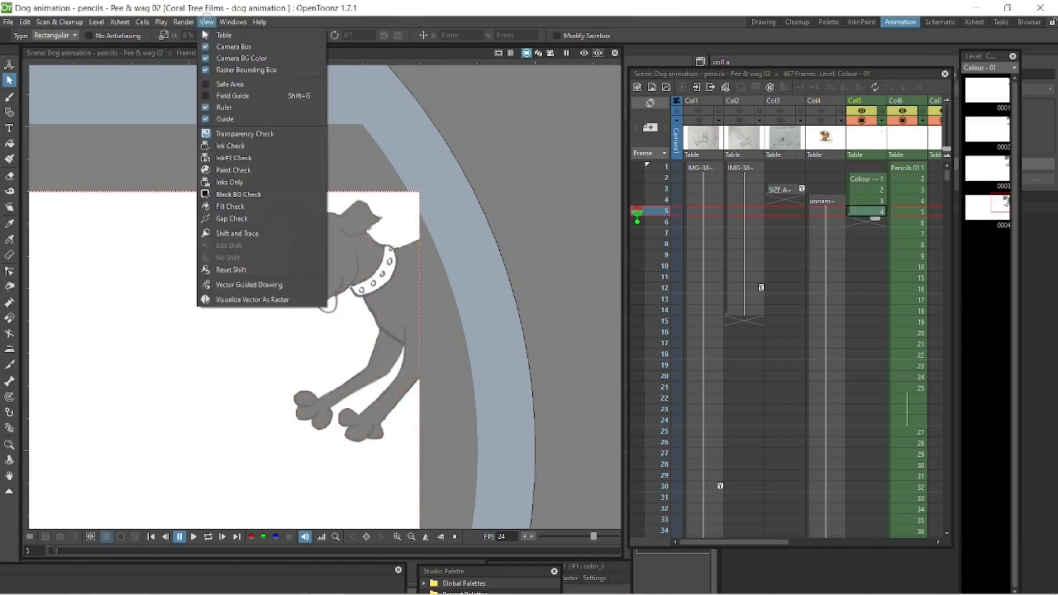
left_click(205, 136)
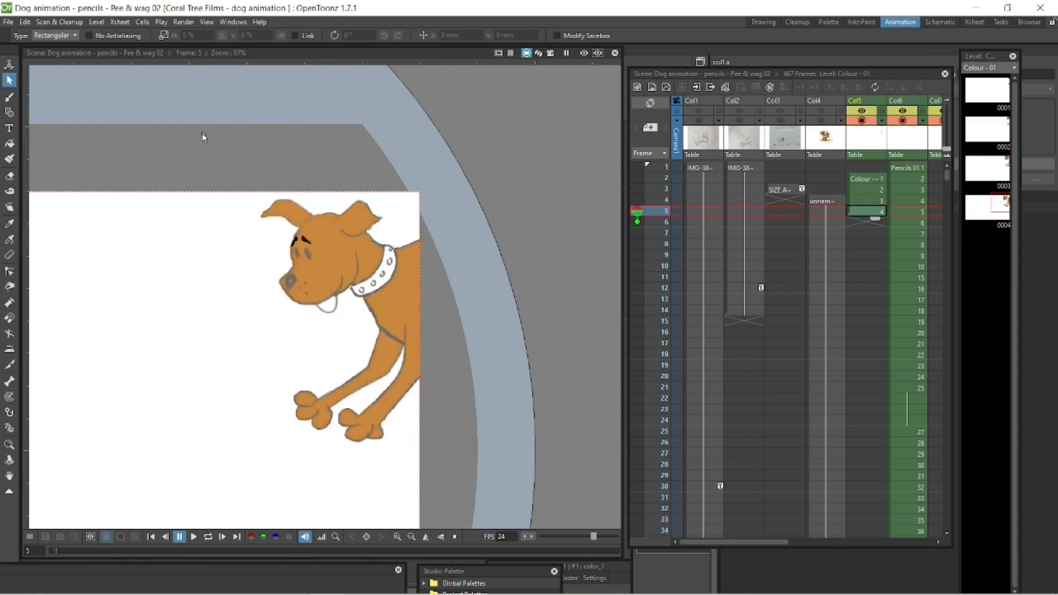
Review the drawings on the colour level one by one and play the animation in a loop from the first frame.
left_click(852, 178)
left_click_drag(857, 192, 858, 204)
left_click(864, 213)
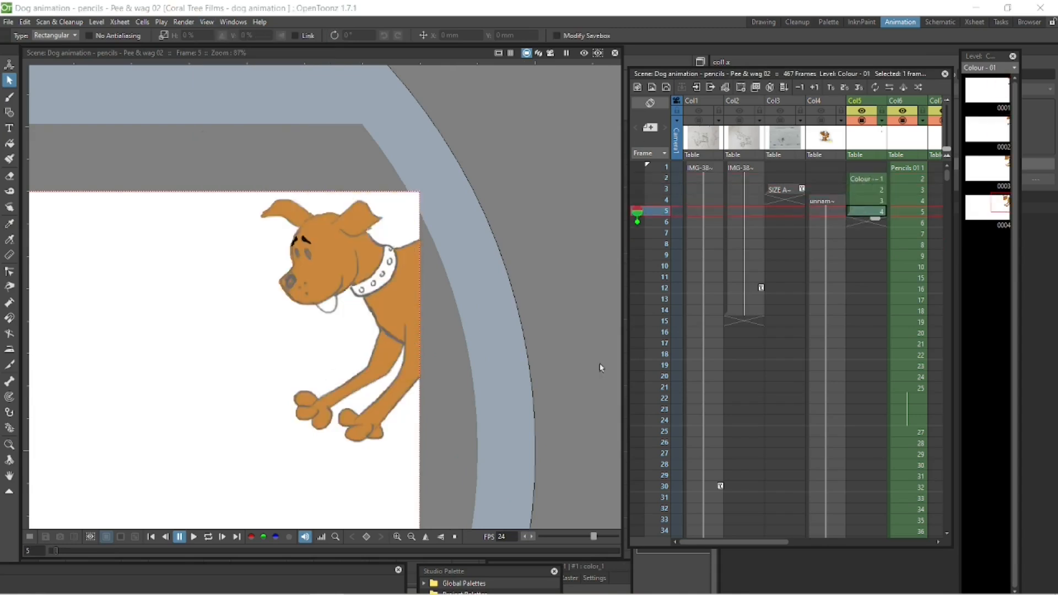
left_click(152, 538)
left_click(208, 538)
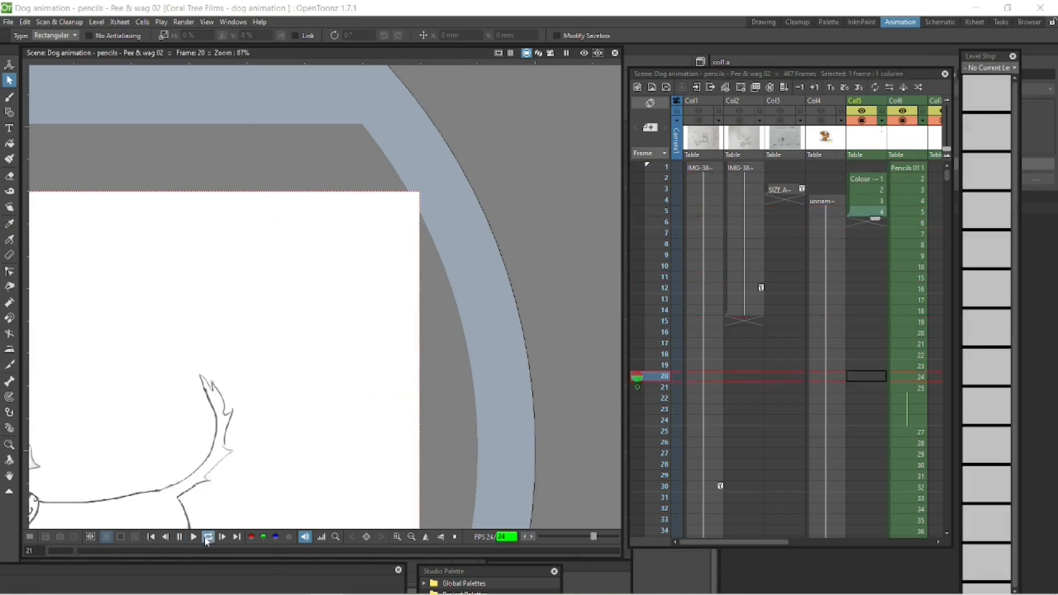
left_click(180, 538)
Add a dark brown shading style, color_2, to the colour level's palette.
key("shift+space")
left_click_drag(367, 413, 364, 438)
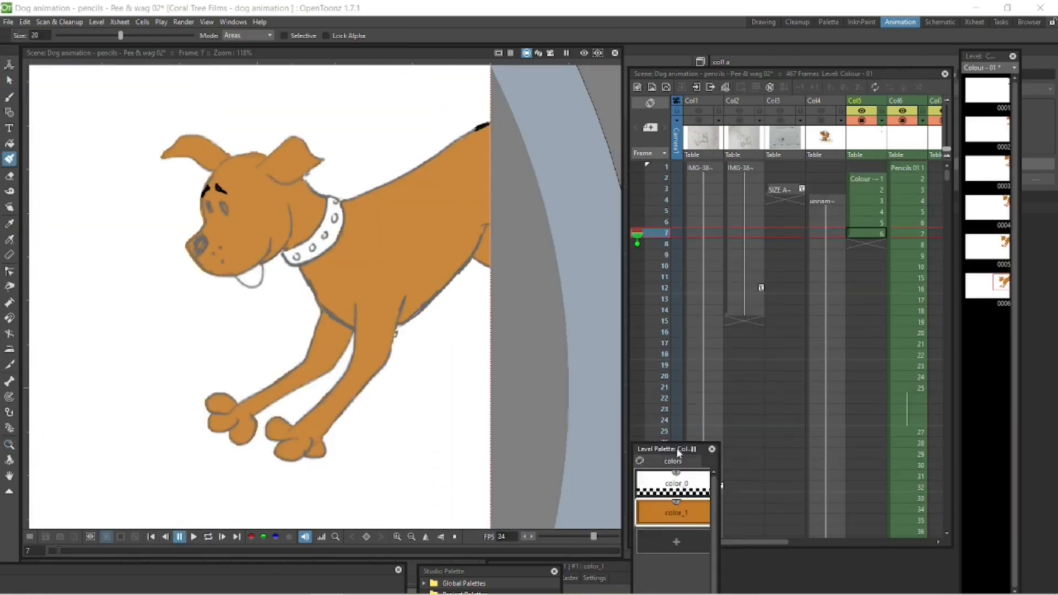
left_click(726, 374)
left_click_drag(507, 571, 405, 565)
left_click_drag(634, 566, 880, 409)
left_click(914, 339)
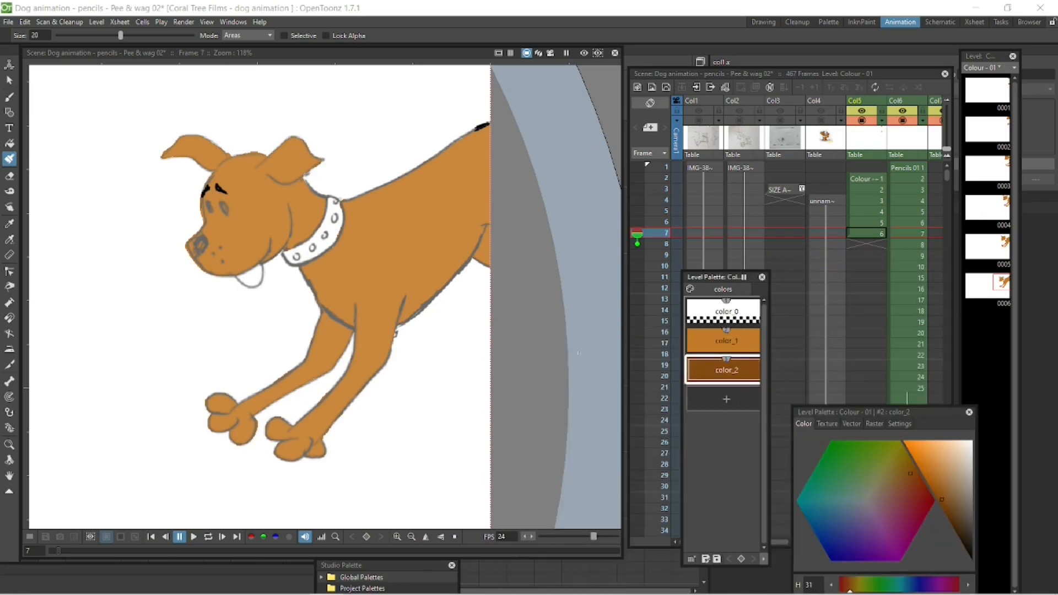
Paint the far hind leg on frame 7 dark brown with color_2, keeping the paint brush in Areas mode.
left_click_drag(495, 237, 495, 234)
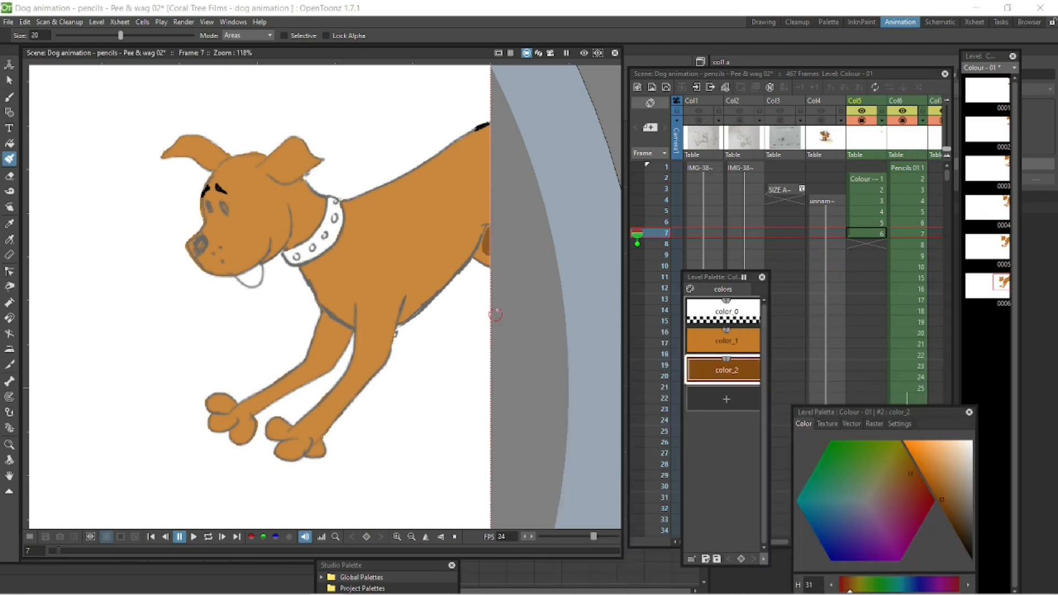
left_click(265, 35)
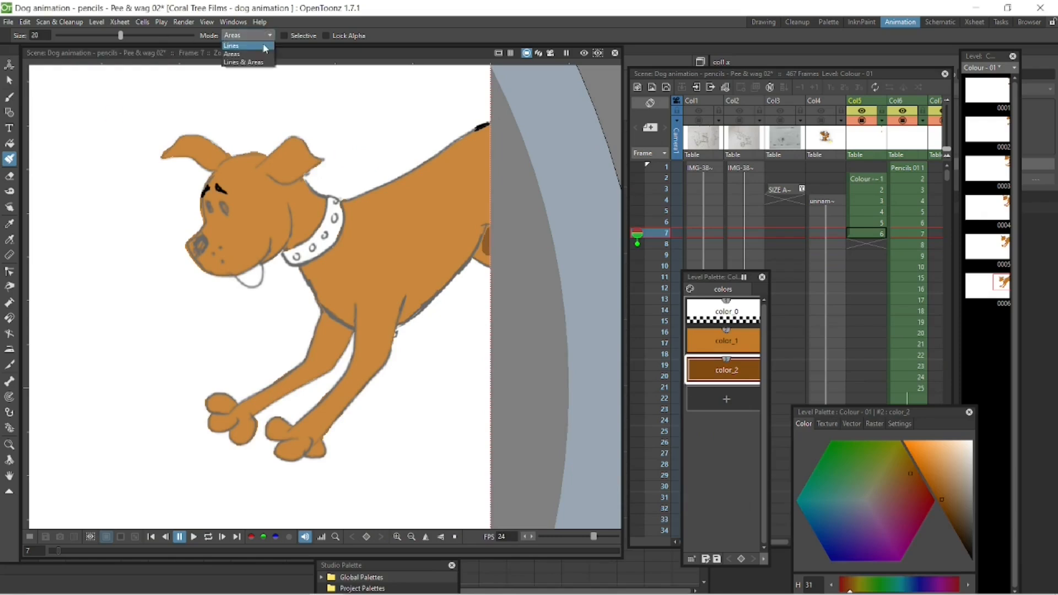
left_click(261, 56)
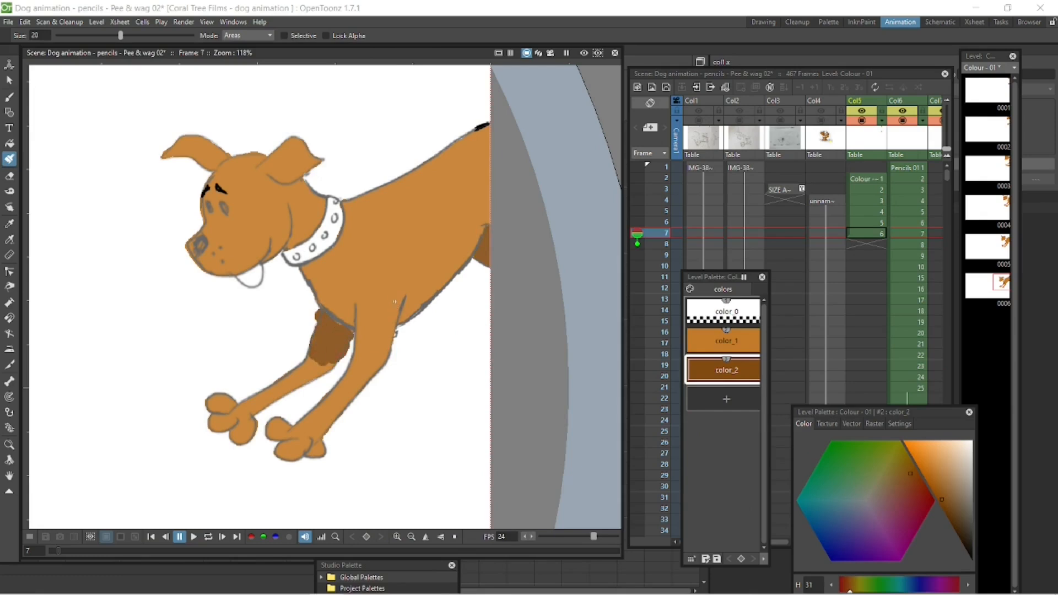
Undo the overspilling shading strokes on the far front leg and enable Lock Alpha for the paint brush.
key("ctrl+z")
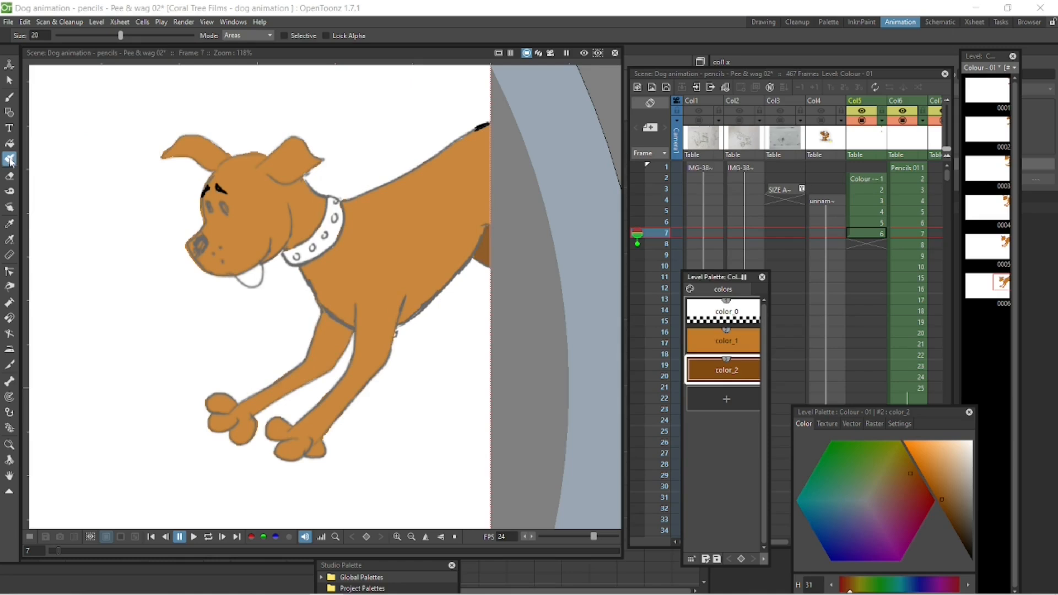
key("ctrl+y")
left_click(285, 36)
left_click_drag(327, 353, 323, 345)
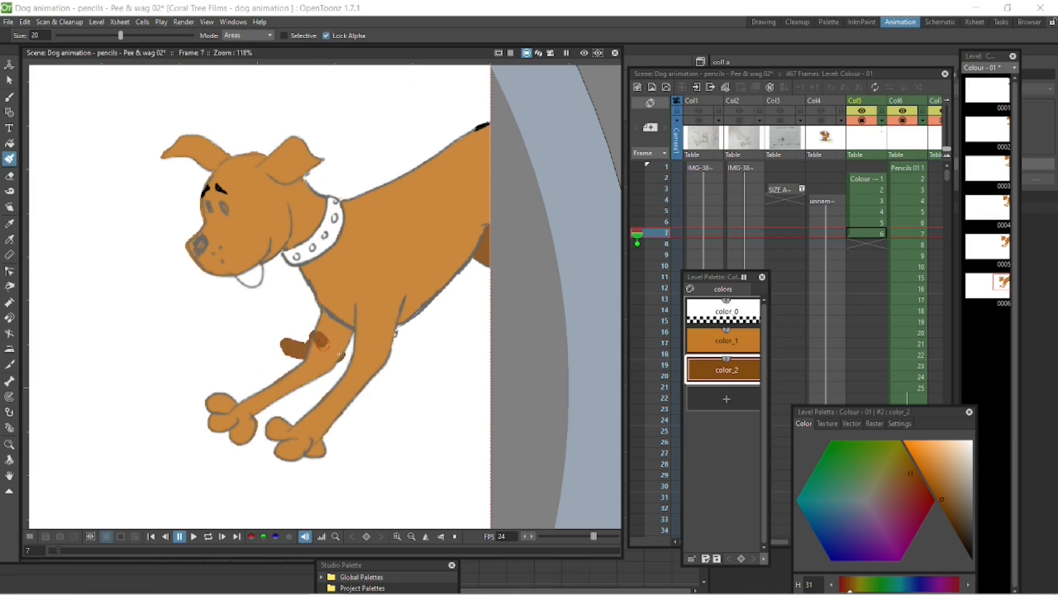
key("ctrl+z")
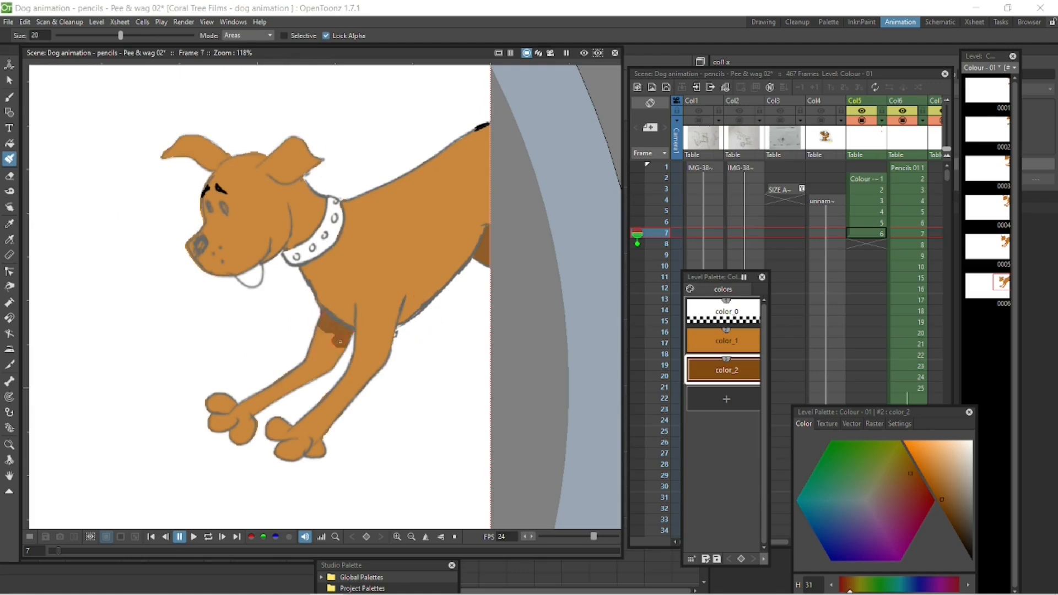
Shade the dog's far front leg dark brown on the earlier colour frames and step through the frames to compare them.
key("Up")
key("Up")
key("Up")
key("Up")
key("Up")
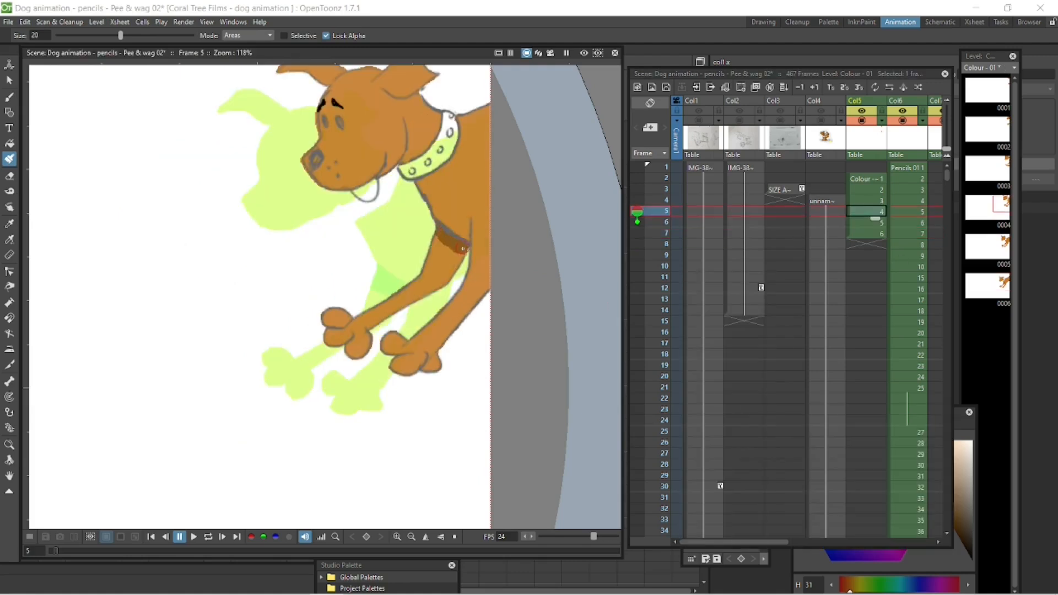
left_click(821, 201)
key("Down")
key("Down")
key("Down")
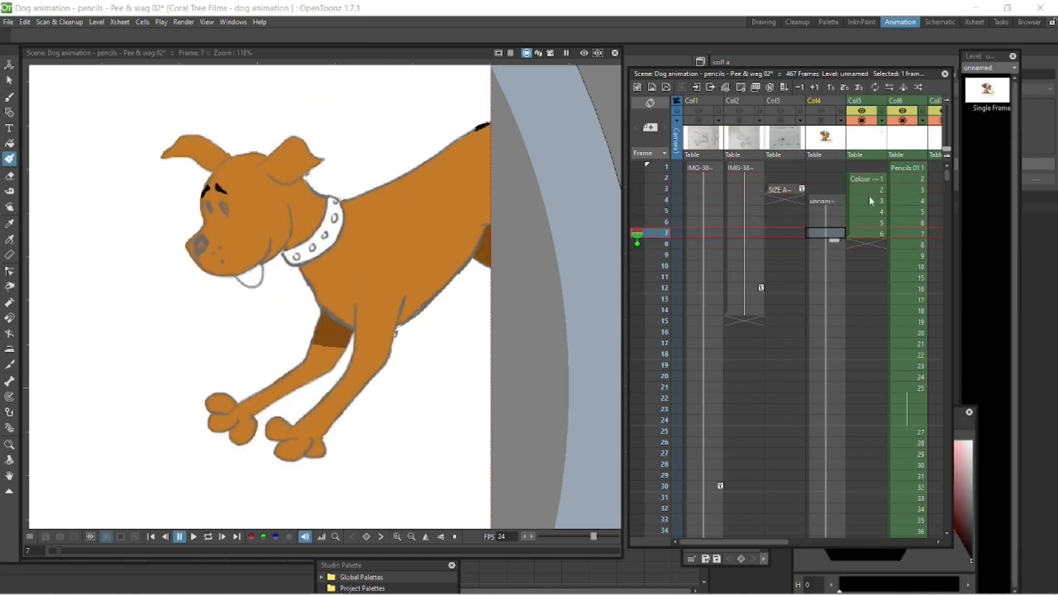
Set the paint brush size to 9 and shade the underside of the dog's ear dark brown on frame 4.
left_click(865, 178)
key("Down")
key("Down")
key("space")
left_click_drag(379, 232, 381, 304)
left_click(9, 159)
left_click_drag(120, 35, 84, 35)
left_click_drag(463, 137, 433, 139)
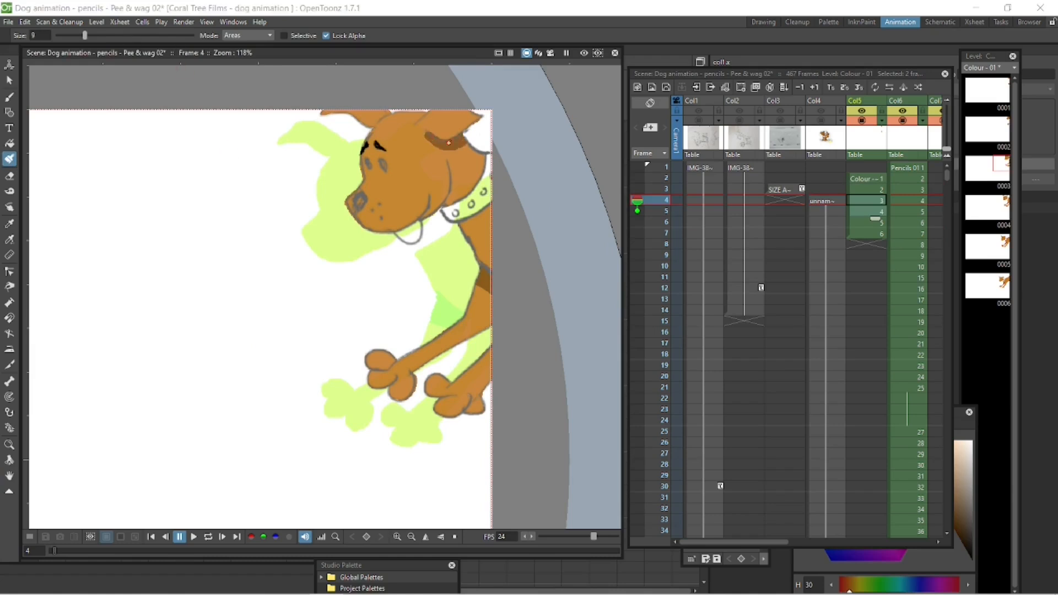
Add dark brown shading along the dog's cheek and beneath the collar on frame 4.
key("shift+space")
mouse_move(516, 286)
left_mouse_down()
mouse_move(517, 328)
mouse_move(529, 179)
left_mouse_up()
key("space")
left_click_drag(532, 175, 451, 203)
left_click(9, 97)
left_click(10, 158)
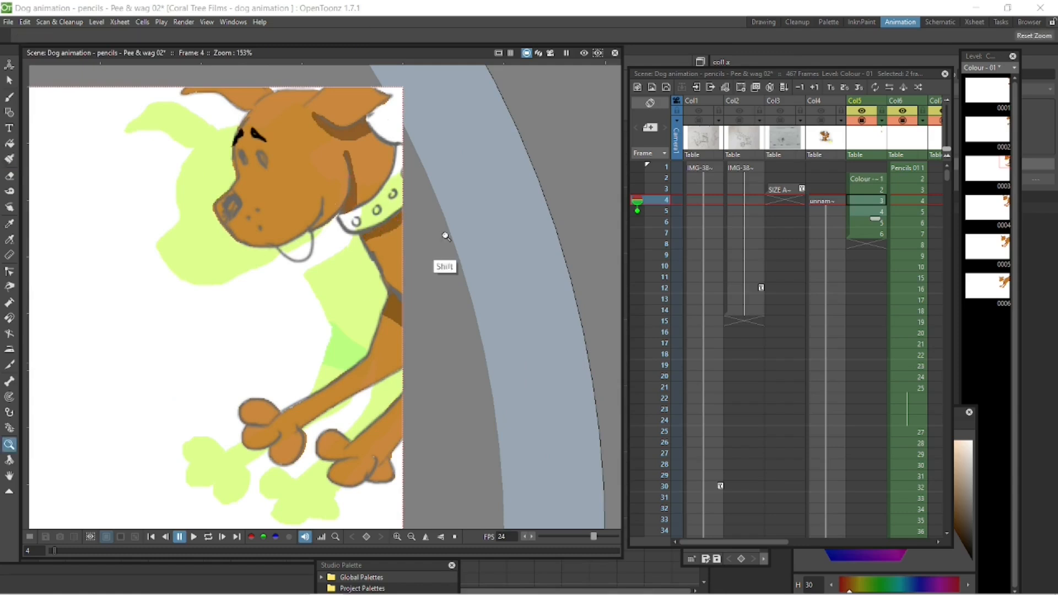
Select the dog's shaded ear and head area on frame 4 with a rectangular selection and copy it.
scroll(451, 242, "down", 5)
left_click(865, 190)
left_click(865, 212)
key("shift+space")
left_click_drag(512, 190, 512, 168)
left_click(865, 202)
left_click(9, 80)
left_click_drag(284, 133, 415, 270)
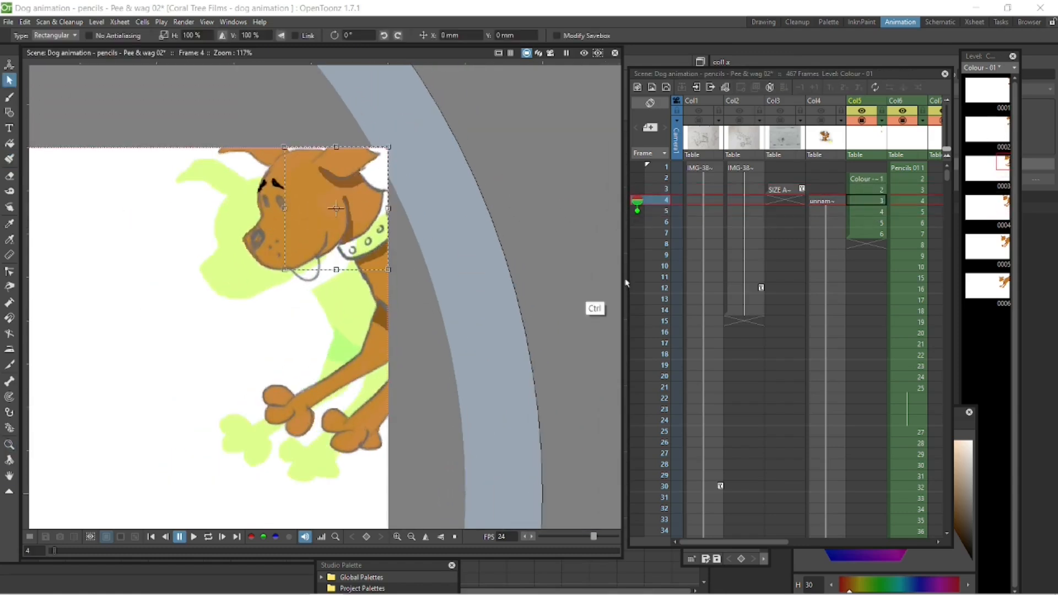
key("ctrl+c")
Paste the copied head shading onto frames 5 and 6 and align it with the dog's head on each.
left_click(872, 211)
key("ctrl+v")
left_click_drag(364, 202, 319, 232)
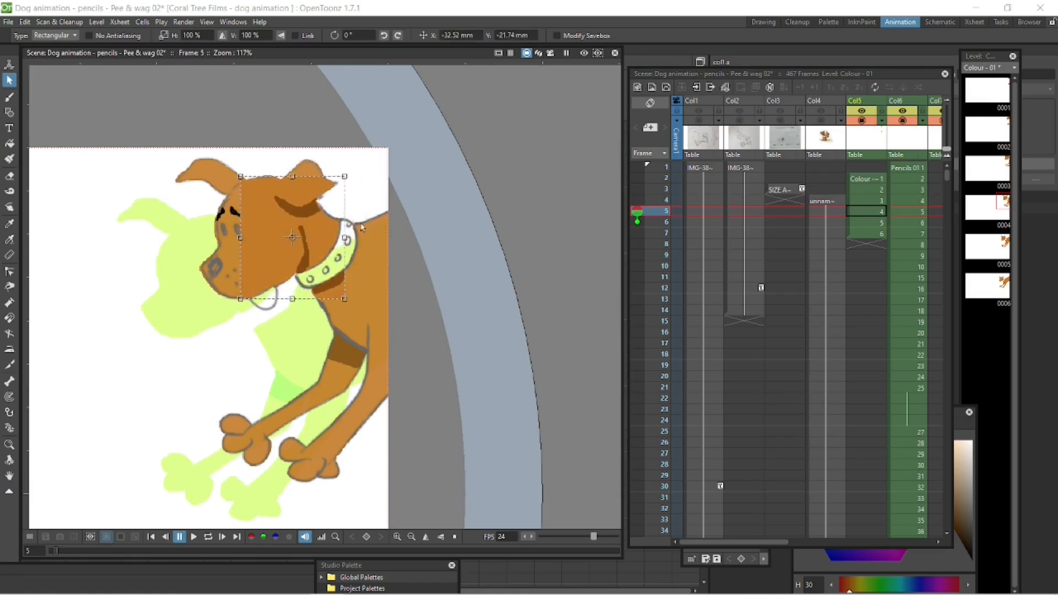
left_click(872, 223)
key("ctrl+v")
left_click_drag(334, 179, 232, 247)
left_click(499, 241)
Touch up the pasted shading on frame 5 with the brush, using color_1 and color_2.
left_click(867, 213)
left_click(867, 201)
left_click(867, 212)
key("shift+space")
left_click_drag(494, 266, 492, 252)
left_click(9, 97)
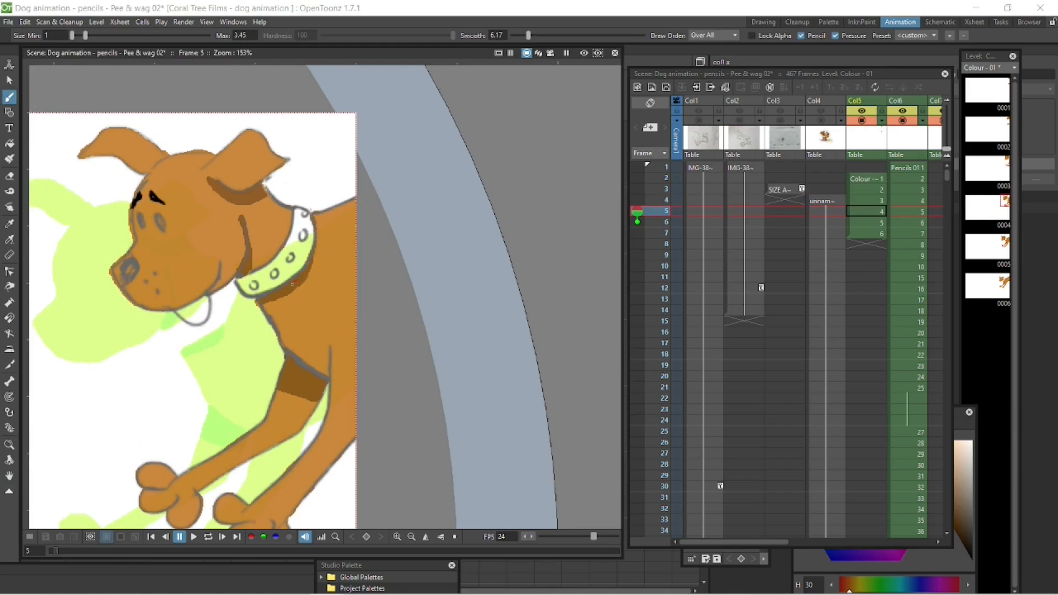
left_click(727, 561)
left_click(725, 343)
left_click(725, 370)
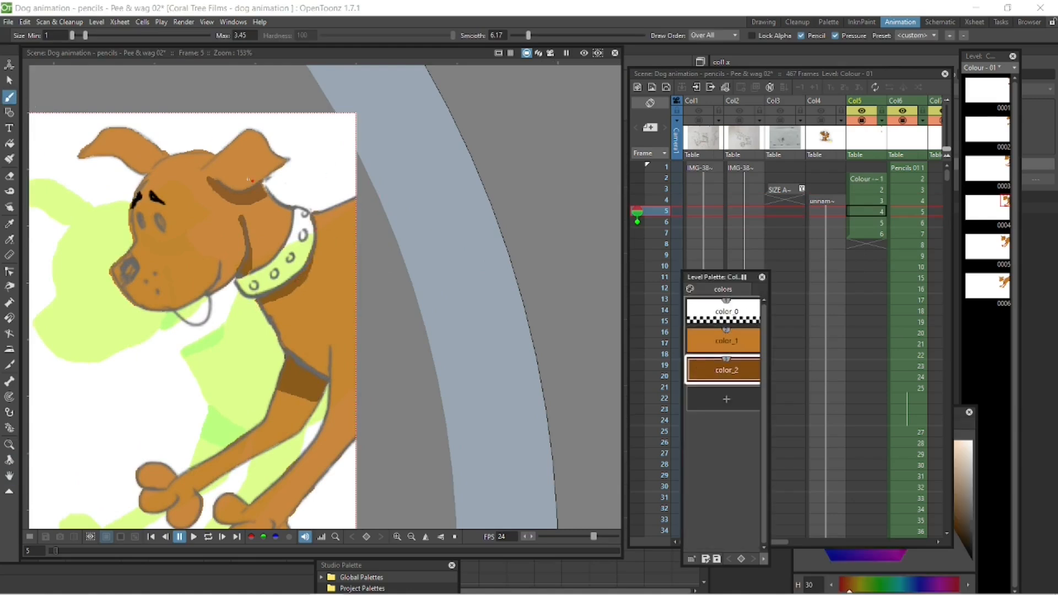
Set the paint brush size to 8 and shade behind the near front leg dark brown on frame 6.
left_click(869, 223)
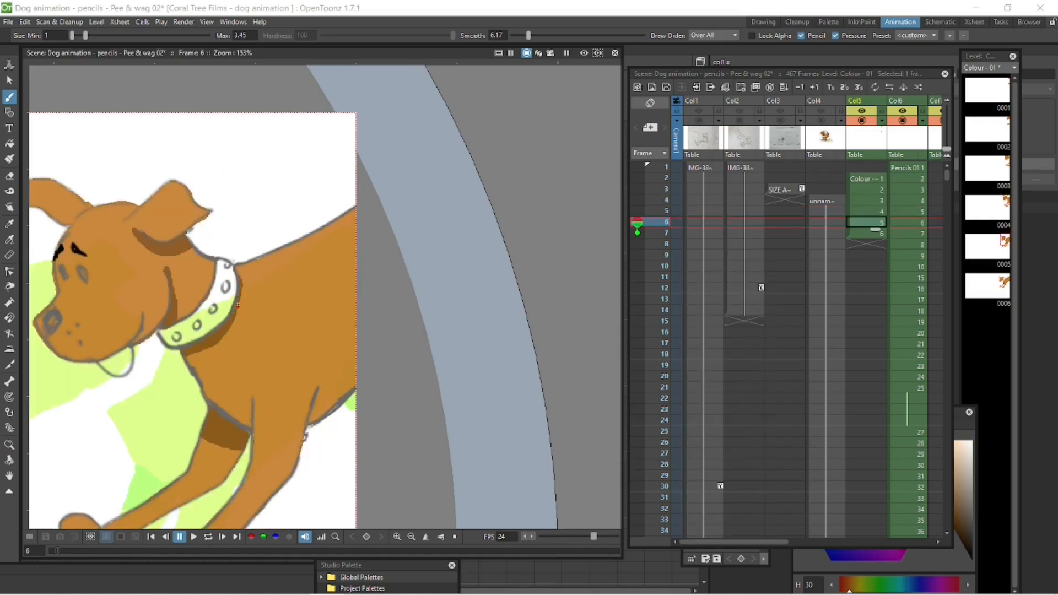
key("shift+space")
left_click_drag(385, 385, 386, 399)
key("space")
left_click_drag(386, 399, 397, 300)
left_click(9, 158)
left_click_drag(77, 34, 82, 35)
mouse_move(346, 304)
left_mouse_down()
mouse_move(294, 332)
mouse_move(294, 302)
mouse_move(352, 256)
left_mouse_up()
Shade the near front leg, cheek and collar underside dark brown on frame 7, reducing the brush size to 6.
key("Up")
key("Down")
key("Down")
left_click_drag(237, 345, 233, 368)
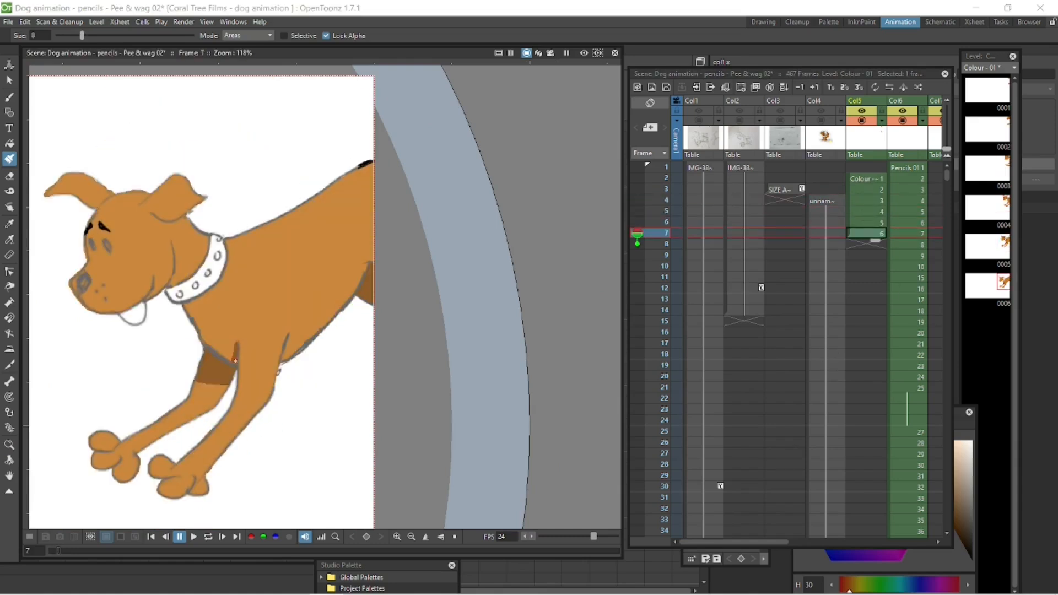
key("Up")
key("Down")
left_click_drag(195, 302, 207, 298)
left_click_drag(82, 35, 75, 36)
left_click_drag(227, 267, 228, 253)
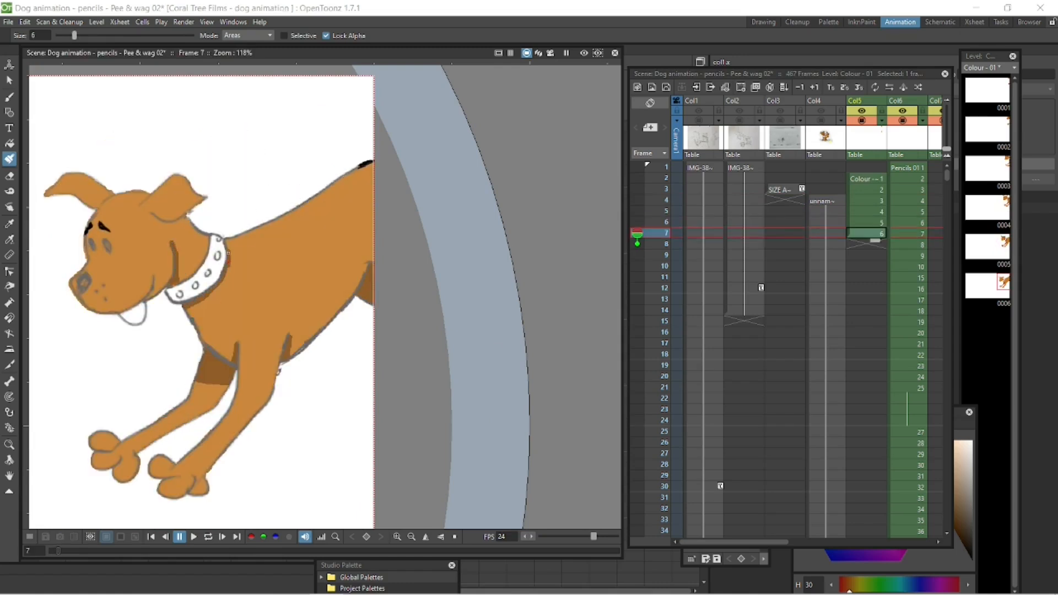
Copy the dog's shaded ear from frame 6 and paste it onto frame 7, aligned with the ear there.
key("Up")
key("Down")
left_click(10, 444)
left_click(9, 476)
left_click(874, 223)
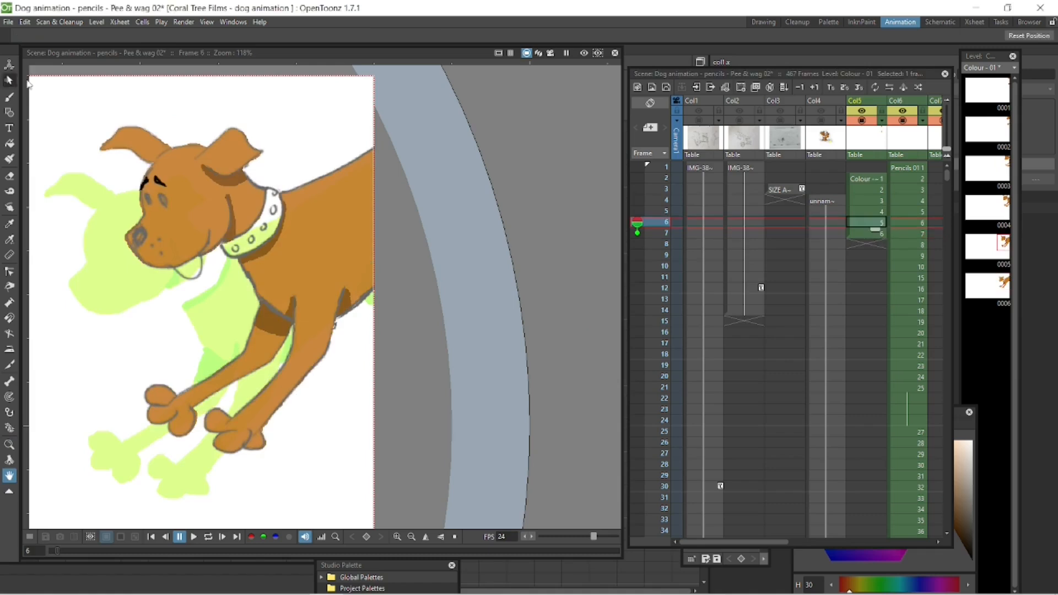
left_click(10, 81)
left_click_drag(184, 122, 262, 192)
left_click(874, 233)
key("ctrl+v")
left_click_drag(242, 152, 186, 200)
left_click(226, 174)
Add a bright red style, color_3, to the level palette with RGB 237, 51, 43.
left_click(10, 176)
left_click(728, 559)
left_click(739, 309)
key("shift+space")
left_click_drag(311, 323, 376, 311)
left_click(9, 81)
left_click(730, 367)
left_click(727, 398)
double_click(726, 399)
left_click(906, 172)
left_click(908, 221)
Disable Lock Alpha and paint the dog's tongue on frame 7 with the red color_3.
key("shift+space")
left_click_drag(279, 272, 278, 231)
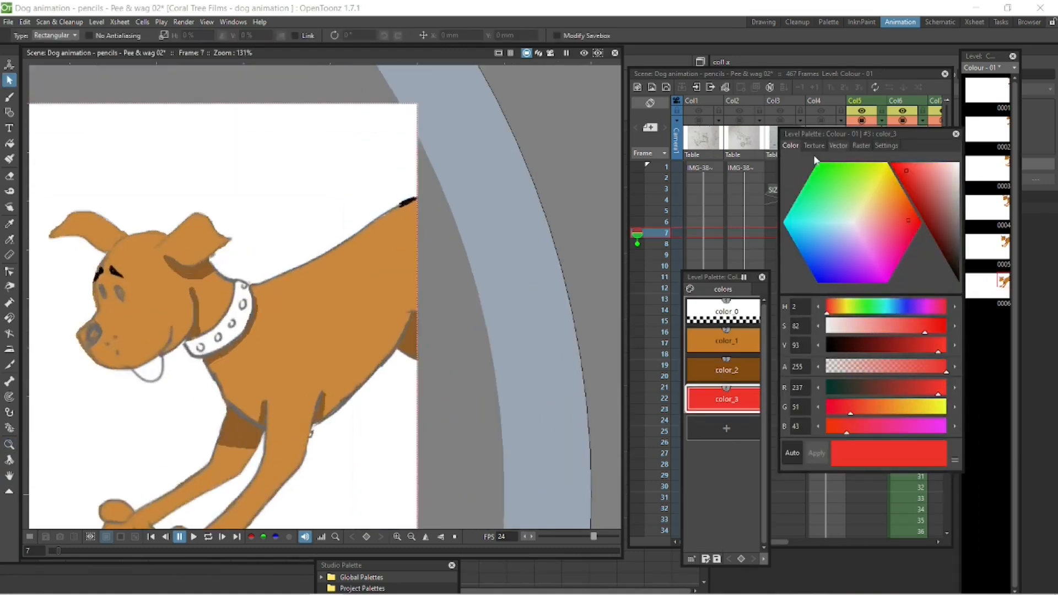
left_click_drag(181, 380, 181, 358)
left_click(9, 159)
left_click_drag(915, 134, 932, 536)
left_click(870, 234)
left_click(728, 559)
left_click(726, 399)
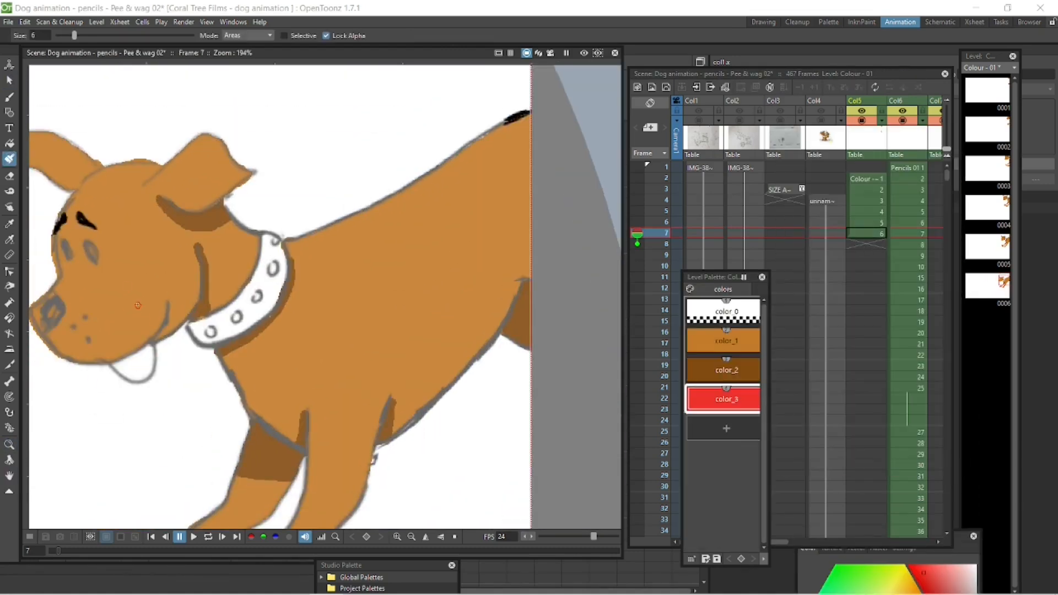
left_click(327, 35)
left_click_drag(134, 367, 144, 355)
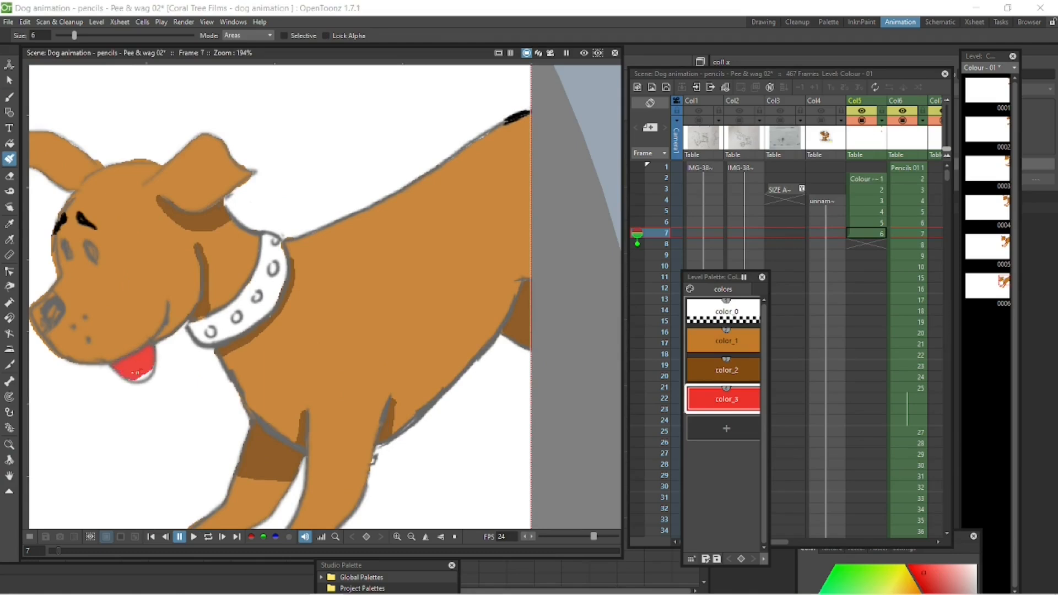
Paint the dog's tongue red on frame 6, undoing one faulty stroke.
left_click(868, 223)
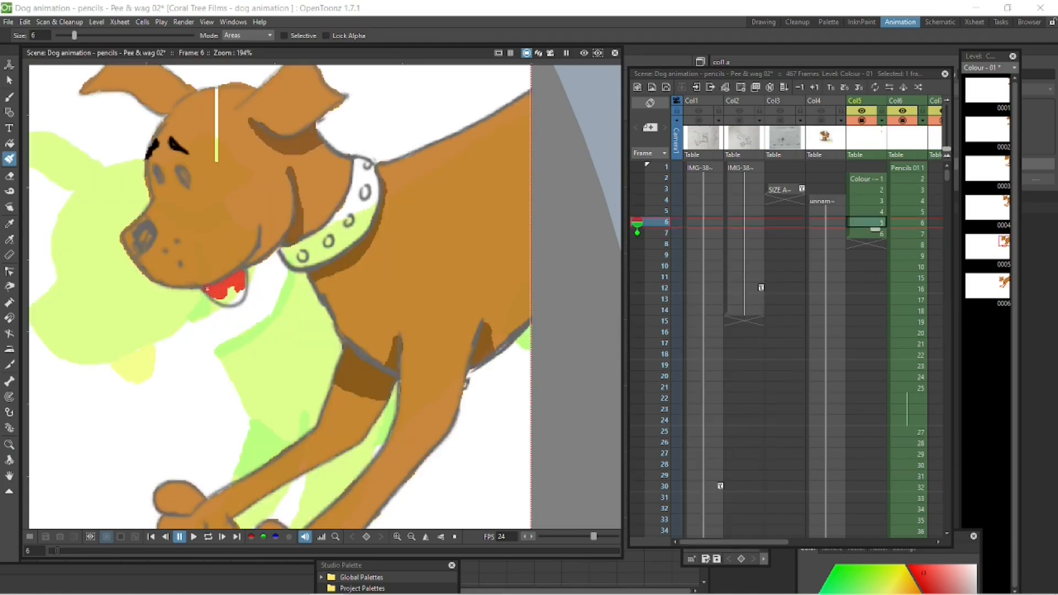
key("ctrl+z")
left_click_drag(242, 272, 246, 291)
Fill the unpainted vertical gap on the head on frame 6 with color_1 and clean up stray paint with color_0.
left_click(727, 559)
left_click(730, 350)
left_click_drag(217, 91, 216, 159)
left_click(727, 314)
left_click_drag(344, 101, 327, 114)
left_click_drag(244, 84, 238, 200)
left_click_drag(311, 180, 331, 206)
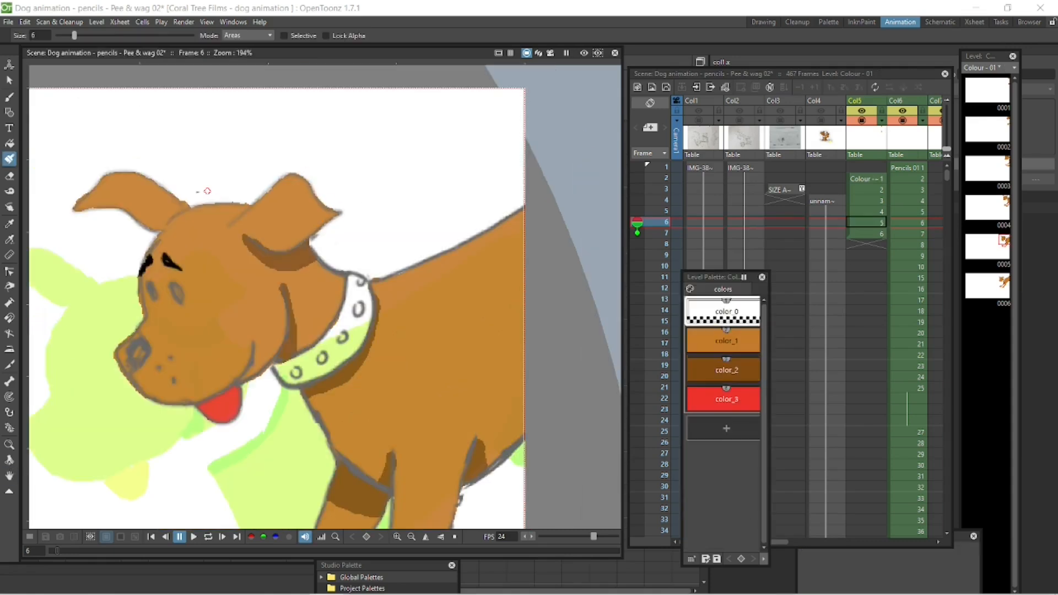
Paint the dog's tongue with the red color_3 on frames 5 and 4.
key("space")
left_click_drag(399, 373, 433, 317)
left_click(870, 213)
left_click(727, 558)
left_click(727, 401)
mouse_move(367, 269)
left_mouse_down()
mouse_move(335, 290)
mouse_move(367, 291)
left_mouse_up()
left_click(875, 201)
left_click_drag(438, 223, 411, 239)
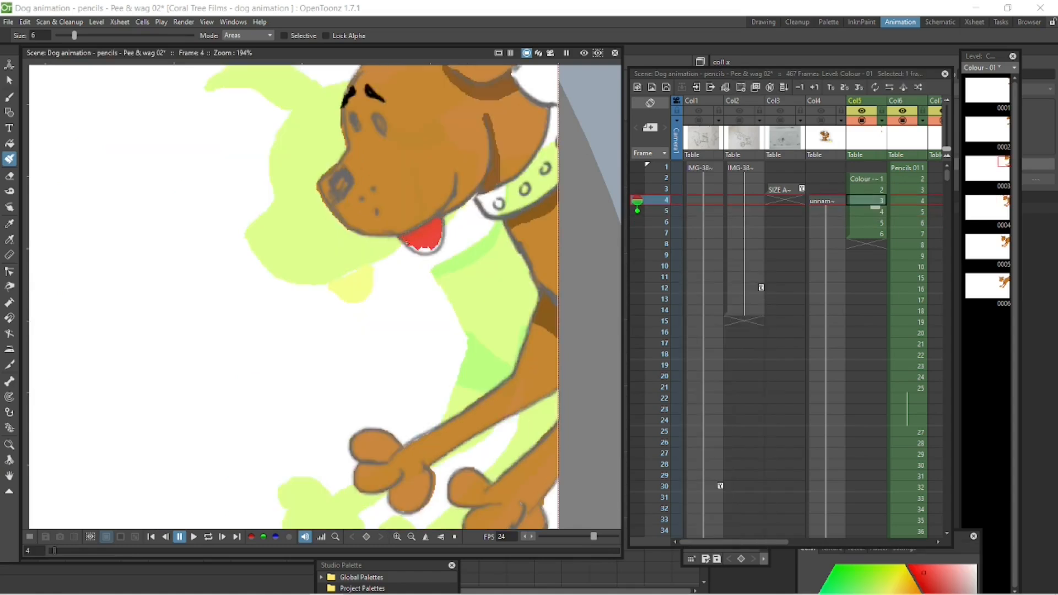
left_click(862, 190)
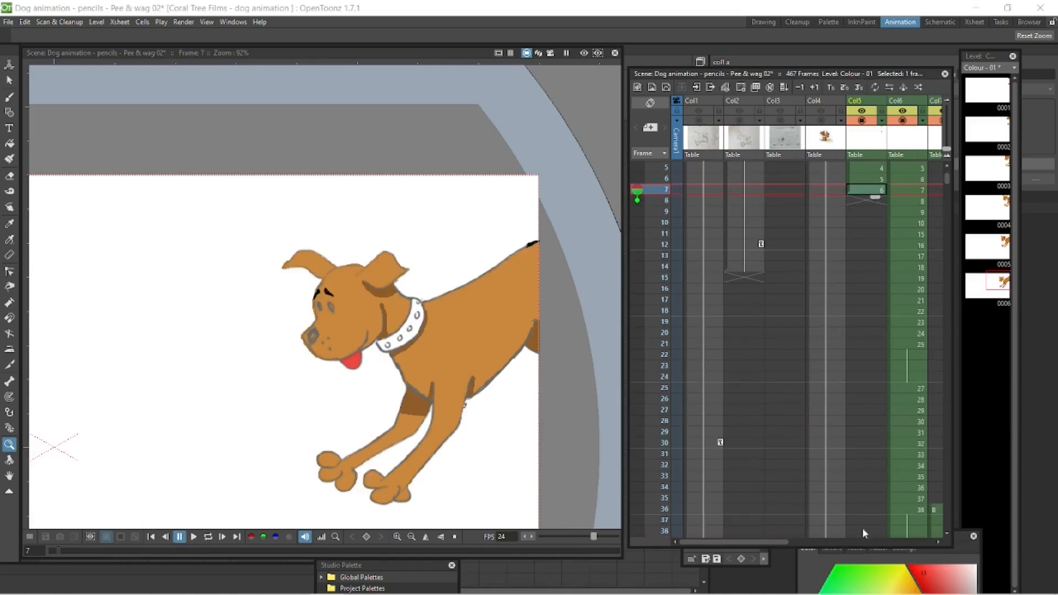
Change color_4 to a warm yellow (H 50, S 88, V 92) and paint the dog's collar with it on frame 7.
scroll(863, 507, "right", 5)
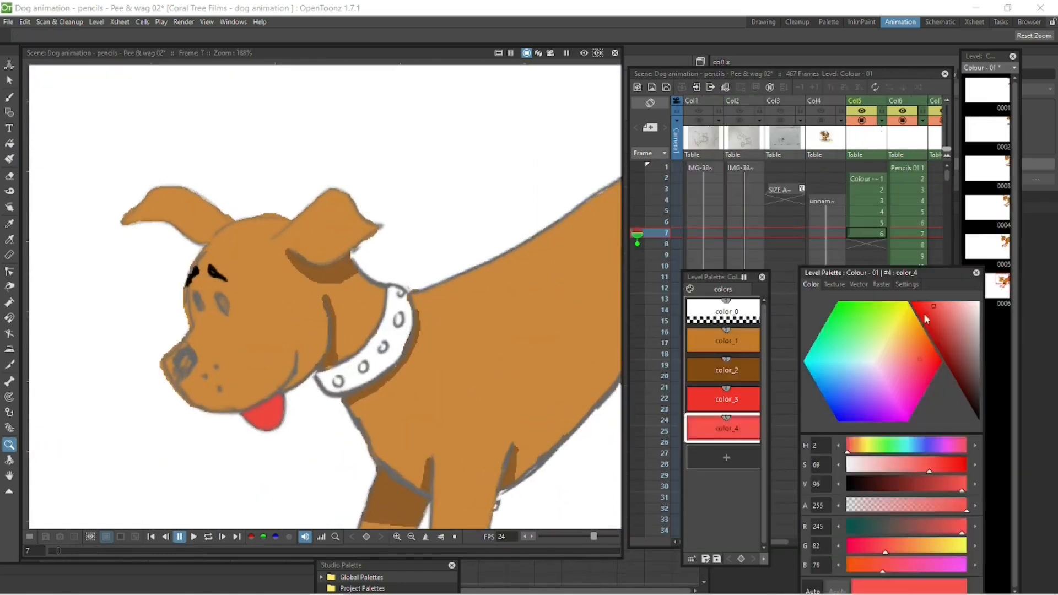
left_click_drag(926, 319, 922, 307)
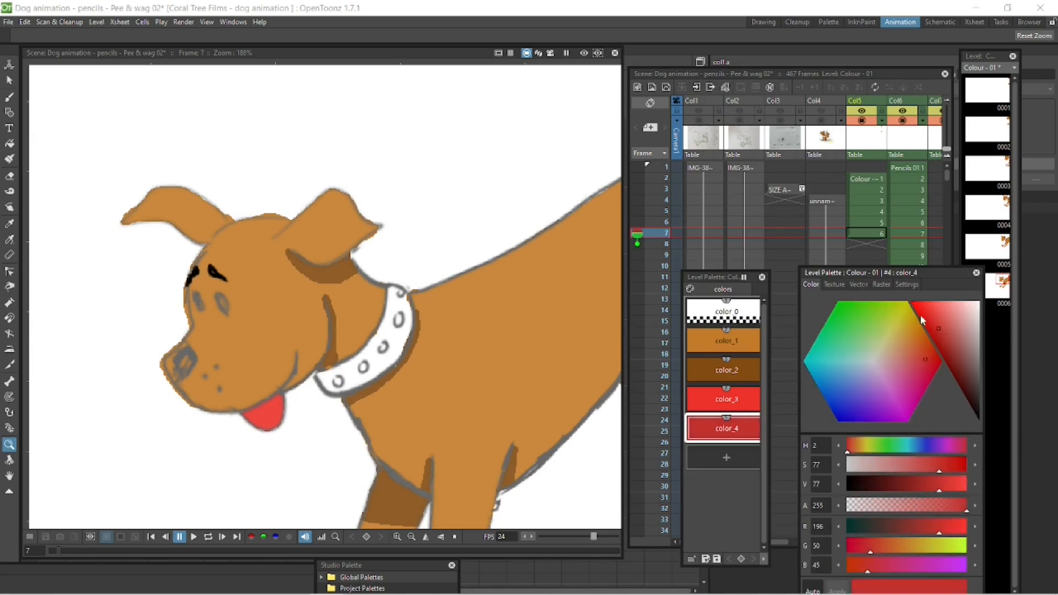
left_click(902, 310)
left_click(10, 159)
mouse_move(393, 333)
left_mouse_down()
mouse_move(384, 342)
mouse_move(403, 333)
left_mouse_up()
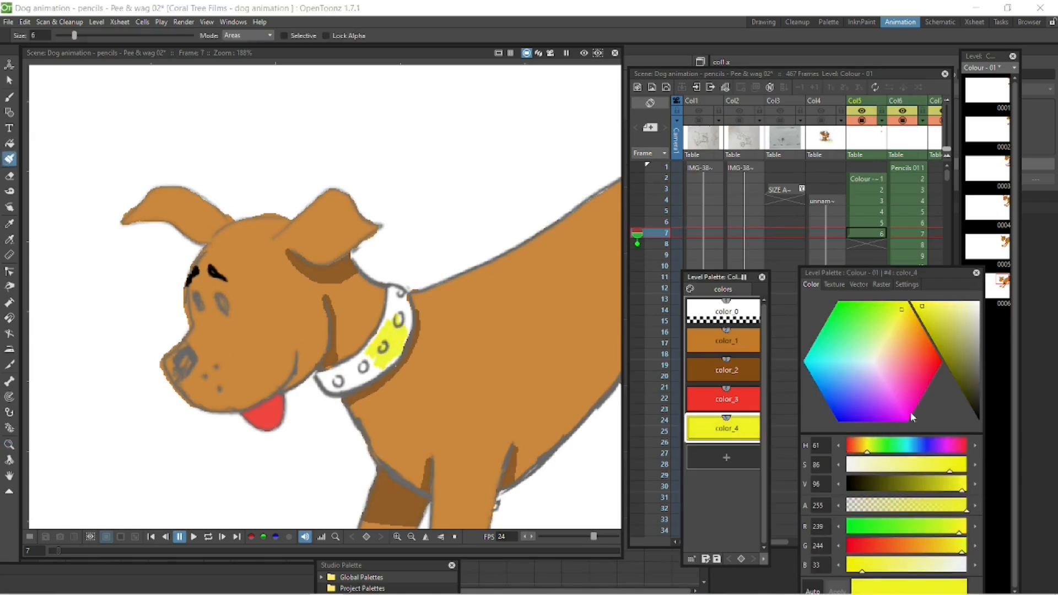
mouse_move(918, 330)
left_mouse_down()
mouse_move(933, 363)
mouse_move(908, 318)
left_mouse_up()
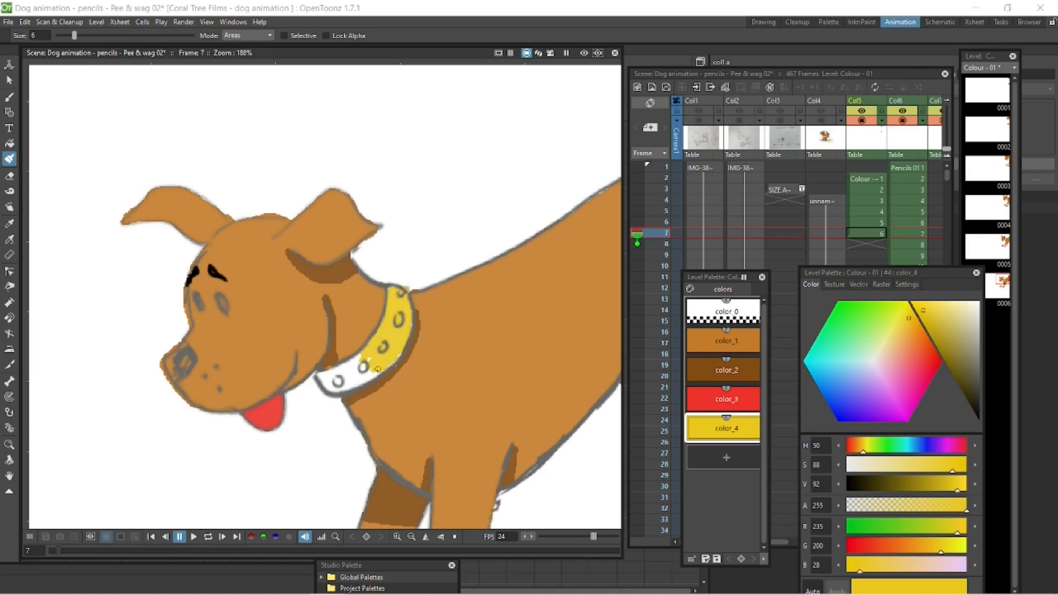
Clean up the stray yellow paint around the collar's upper end on frame 7 with color_0.
scroll(386, 363, "up", 1)
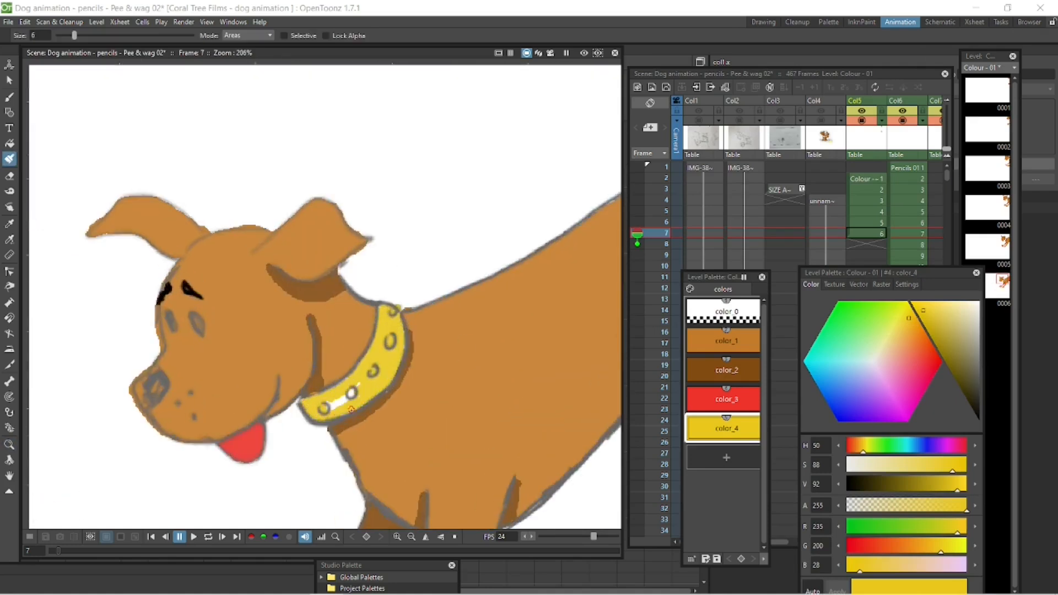
left_click(727, 311)
left_click_drag(396, 303, 401, 307)
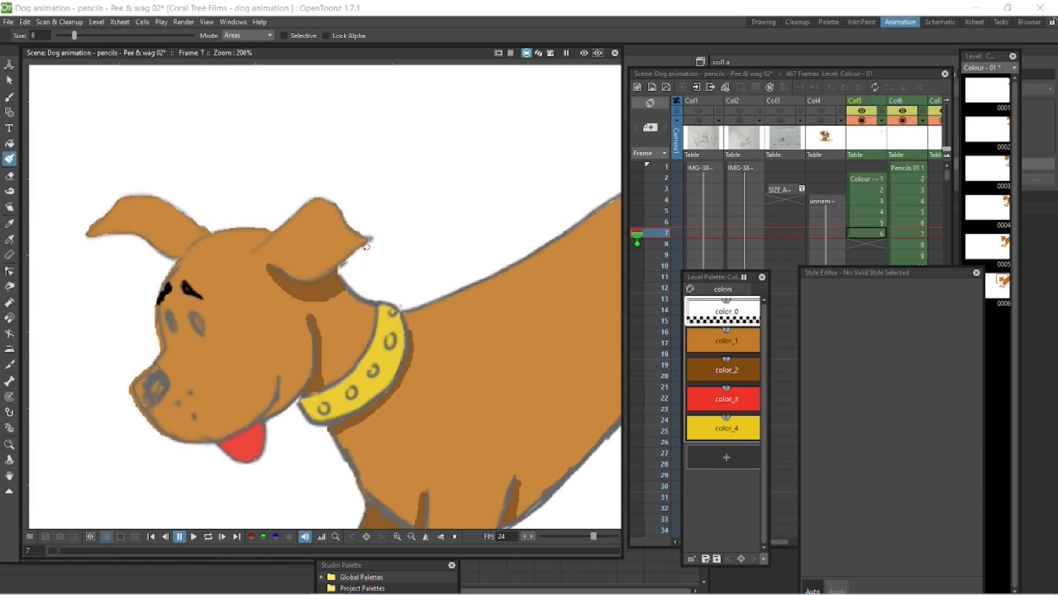
Add a grey color_5 (H 42, S 10, V 59) and paint the collar studs with it on frame 7.
left_click(726, 458)
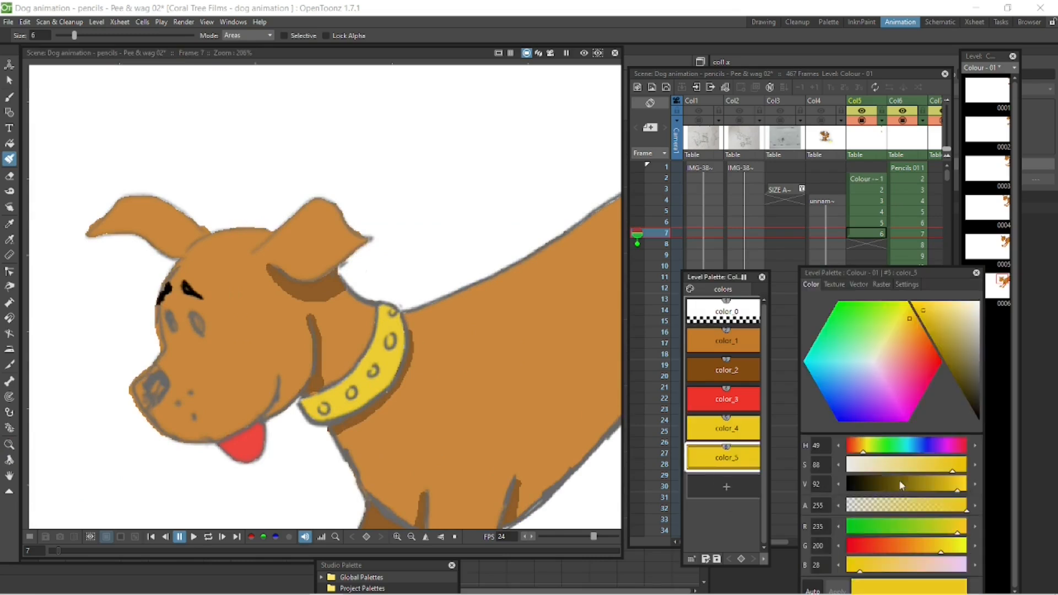
left_click(918, 485)
left_click(351, 392)
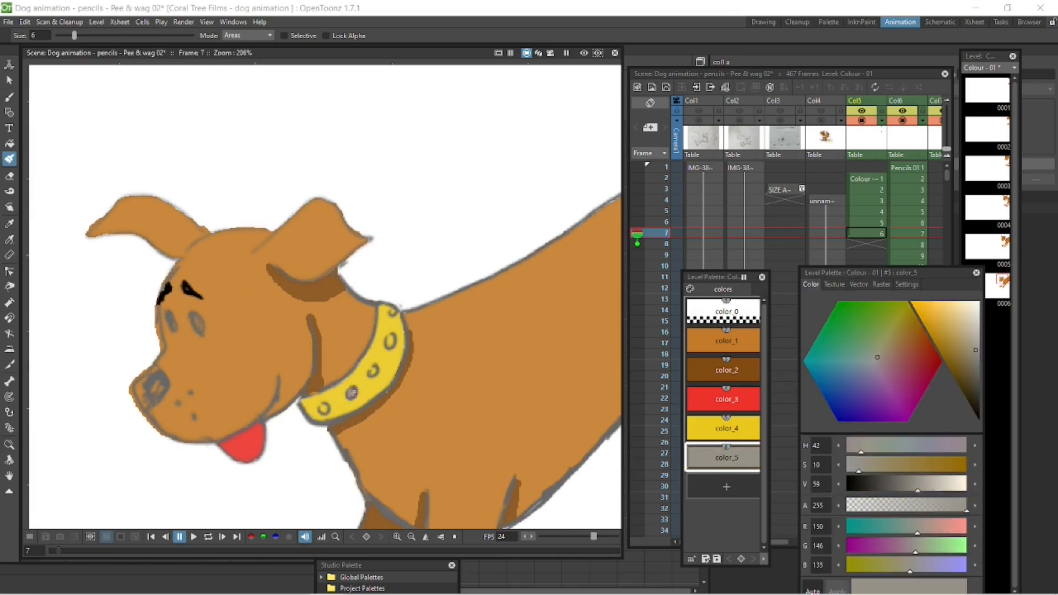
Change the collar's color_4 from yellow to bright red (H 359, S 93, V 92).
key("space")
scroll(493, 419, "down", 3)
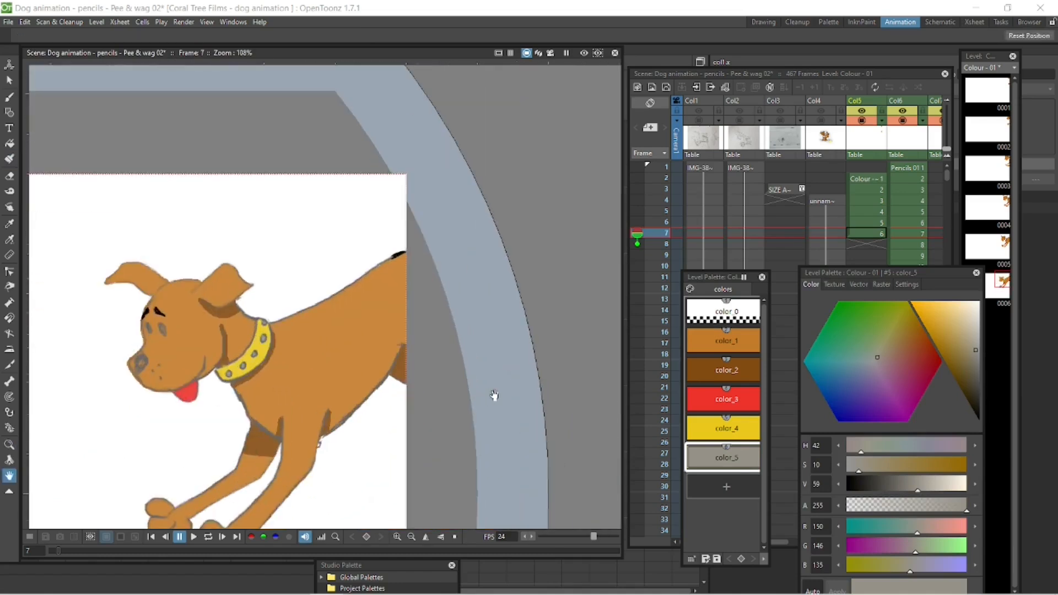
left_click(716, 435)
left_click(937, 362)
scroll(277, 321, "up", 5)
mouse_move(277, 320)
left_mouse_down()
mouse_move(455, 286)
mouse_move(470, 240)
left_mouse_up()
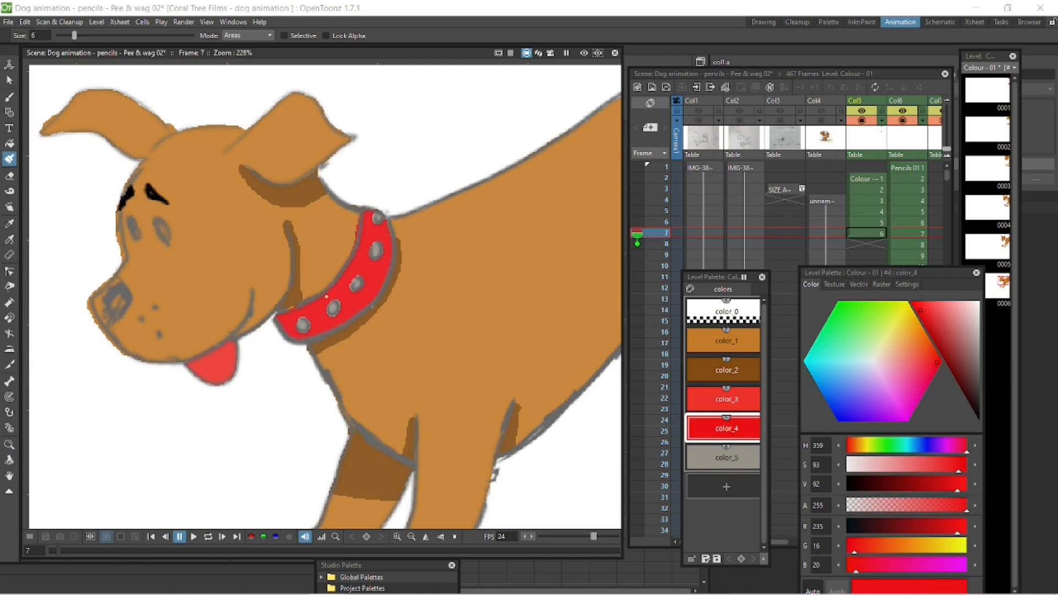
Add a light beige color_6 and paint highlights on the collar studs on frame 7.
left_click(727, 487)
left_click(377, 253)
left_click(377, 216)
Copy the finished red collar from frame 7 onto the dog's neck on frame 6 and pick color_1 for the Paint Brush.
scroll(357, 303, "down", 6)
left_click(874, 234)
scroll(370, 254, "up", 4)
left_click(10, 80)
left_click_drag(280, 245, 393, 384)
key("Up")
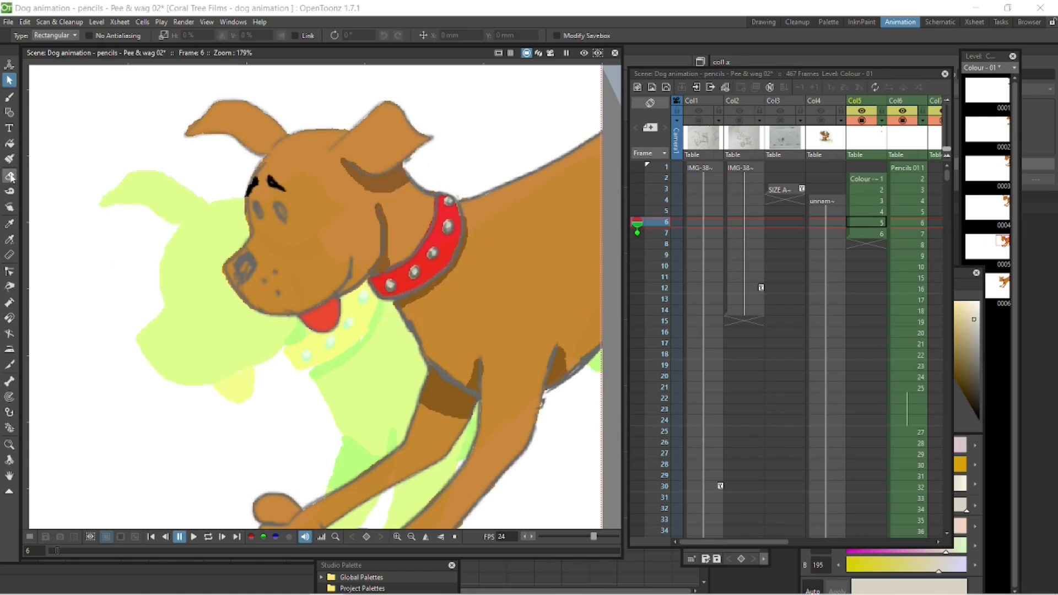
left_click(10, 159)
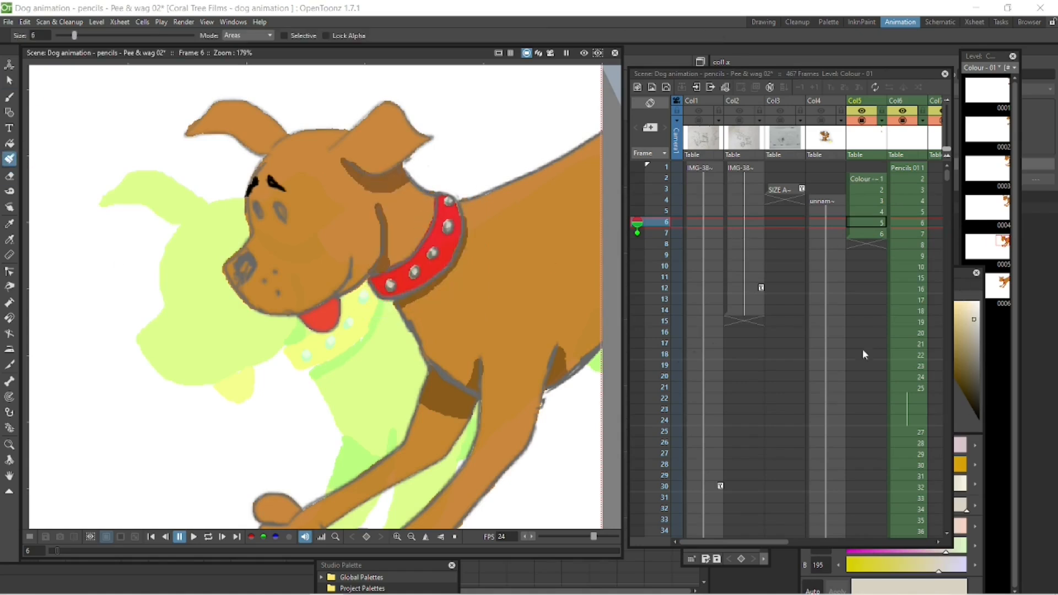
left_click(726, 559)
left_click(723, 340)
left_click_drag(717, 277, 644, 485)
Paste the red studded collar on frame 5 and move it over the dog's neck.
left_click(873, 215)
key("ctrl+v")
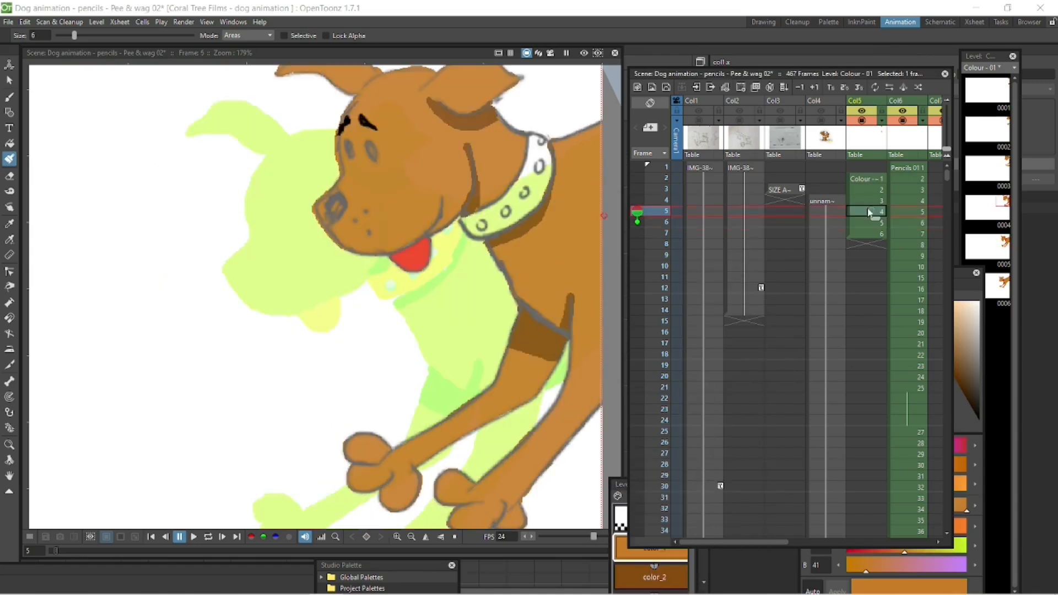
left_click(9, 81)
left_click_drag(364, 331, 541, 199)
left_click(541, 222)
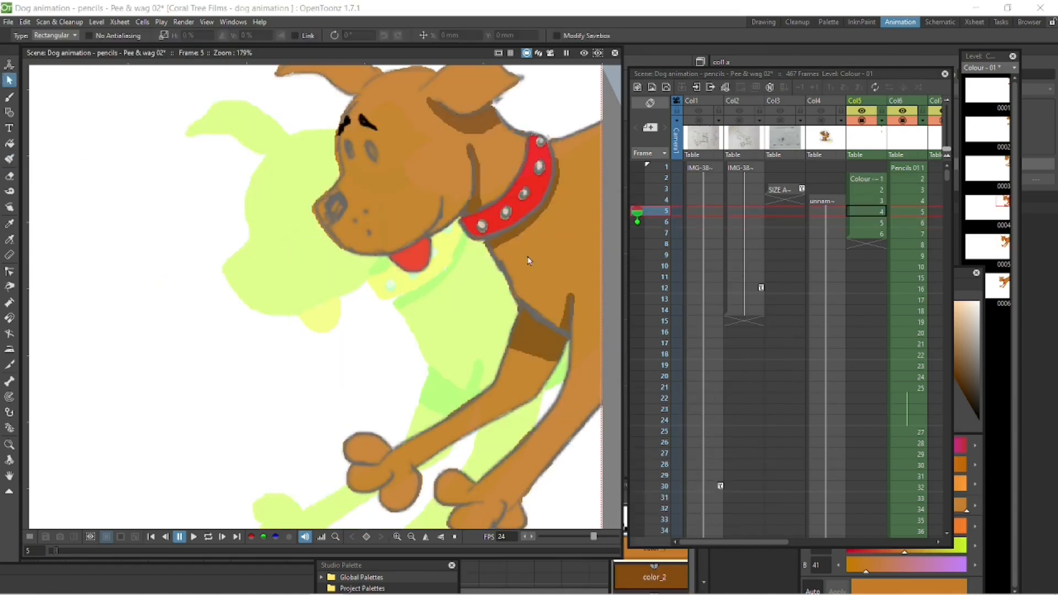
Paste the red studded collar on frame 4 and fit it to the visible part of the dog's neck.
key("comma")
scroll(541, 223, "down", 4)
key("ctrl+v")
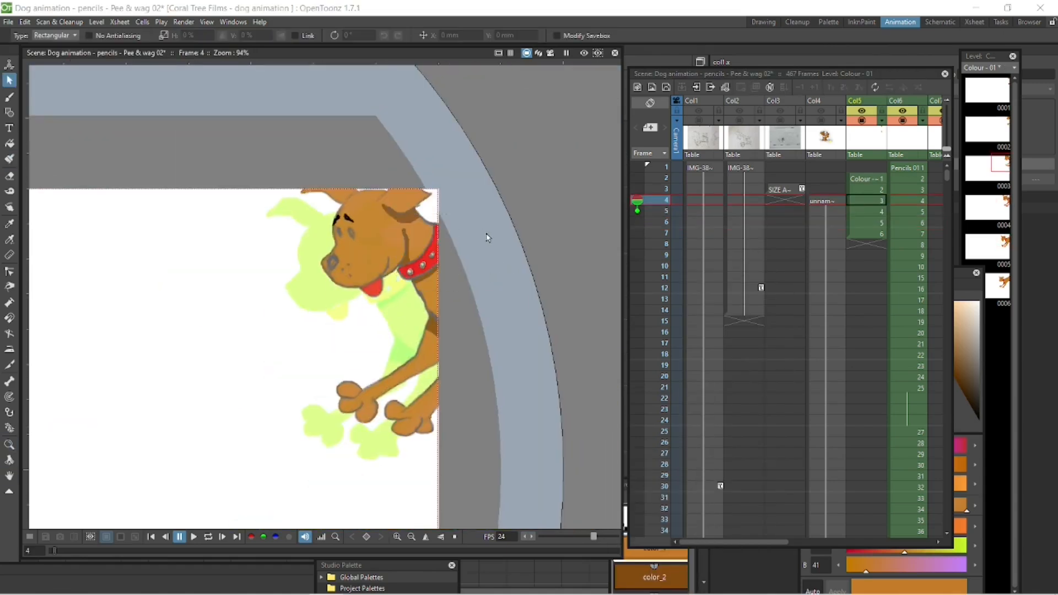
left_click(480, 234)
Step through the coloured frames up to frame 7 to check the collar and tongue.
key("Up")
key("shift+space")
left_click_drag(513, 298, 515, 357)
left_click(868, 176)
key("Down")
key("Down")
key("Down")
key("Down")
key("Down")
left_click_drag(451, 286, 453, 171)
key("space")
Change the tongue's color_3 from red to a soft pink.
left_click_drag(422, 398, 513, 237)
left_click_drag(626, 484, 730, 193)
left_click(757, 317)
left_click_drag(960, 331, 959, 317)
Add color_7 to the level palette as a near-black brown (H 2, S 34, V 14).
key("shift+space")
left_click_drag(538, 373, 536, 443)
left_click_drag(870, 273, 882, 369)
left_click_drag(59, 551, 59, 548)
left_click_drag(534, 309, 539, 225)
key("space")
left_click_drag(282, 191, 304, 215)
left_click(759, 432)
left_click_drag(882, 369, 893, 191)
left_click(884, 403)
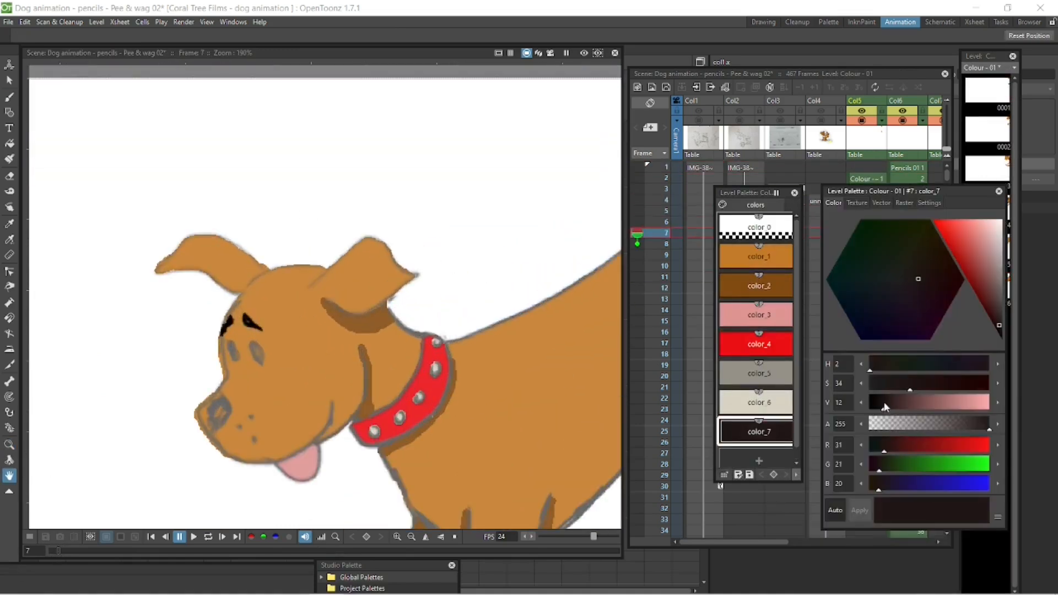
Try painting around the dog's raised ear with color_7 on frame 7 and undo both strokes.
left_click(10, 158)
left_click_drag(217, 241, 185, 242)
left_click_drag(240, 289, 228, 253)
key("ctrl+z")
key("ctrl+z")
Copy drawing 6 of the Colour level as drawing 7 and place it at frame 8 in Col5.
key("space")
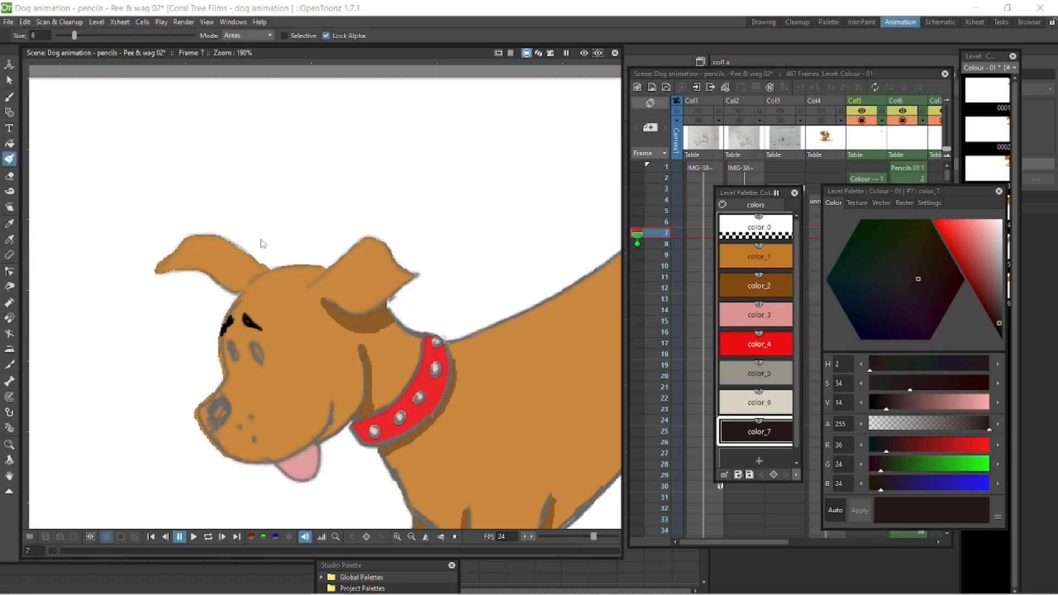
key("shift+space")
left_click_drag(411, 289, 412, 337)
key("space")
left_click_drag(872, 193, 728, 584)
left_click(986, 286)
left_click(986, 325)
key("ctrl+v")
left_click_drag(874, 240, 869, 249)
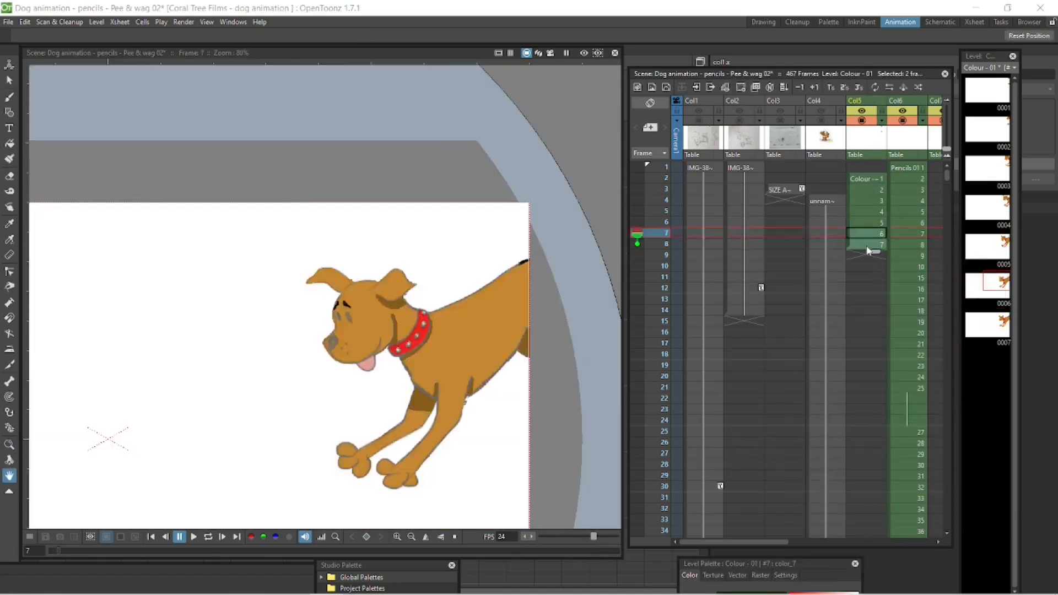
left_click(869, 246)
Select the whole coloured dog on frame 8 and move it to match the pencil drawing.
left_click_drag(386, 352, 386, 270)
key("shift+space")
left_click(9, 80)
left_click_drag(268, 134, 597, 438)
left_click_drag(461, 242, 418, 275)
left_click_drag(513, 160, 540, 170)
key("shift+space")
left_click_drag(518, 369, 523, 355)
left_click(869, 245)
Rearrange the workspace so the level palette sits between a narrowed viewer and the xsheet.
left_click_drag(821, 564, 915, 538)
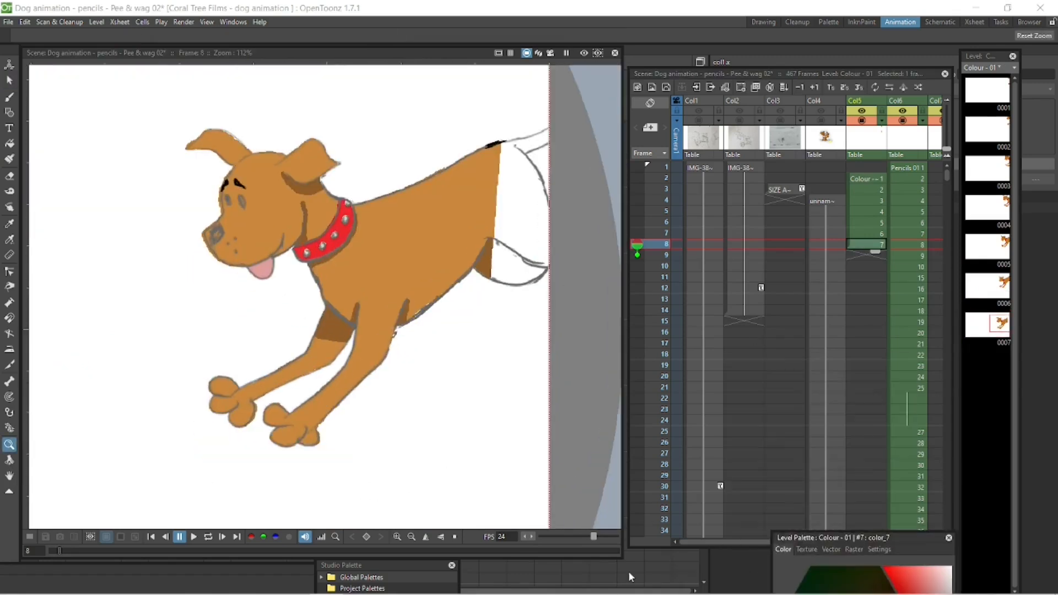
left_click_drag(654, 73, 831, 104)
left_click_drag(751, 192, 566, 299)
left_click_drag(830, 104, 654, 54)
left_click_drag(623, 221, 524, 220)
left_click_drag(567, 299, 568, 236)
Disable Lock Alpha, touch up the dog's head on frame 8 with the Paint Brush and compare it with the preceding frames.
left_click(577, 299)
left_click(10, 158)
left_click(326, 36)
scroll(263, 88, "up", 3)
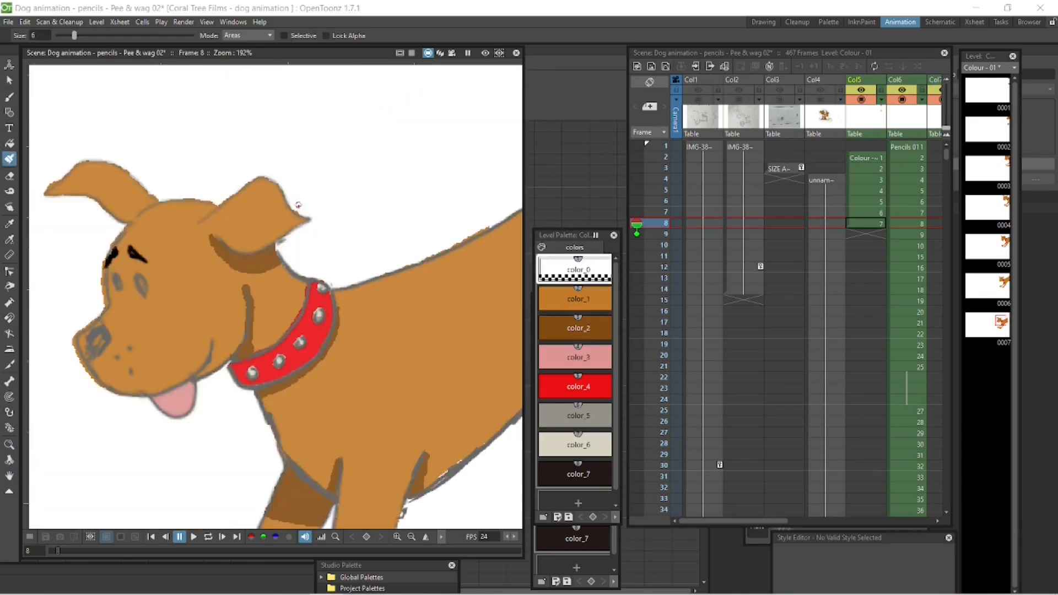
left_click(868, 223)
key("Up")
key("Up")
key("Down")
key("Down")
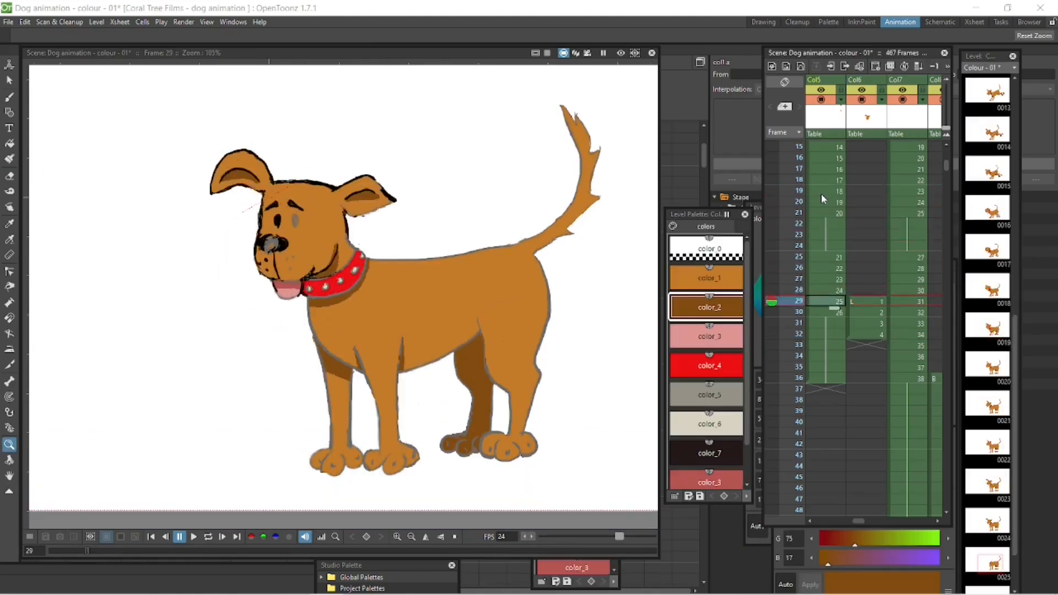
Paint the dog's tongue pink and the inside of its mouth dark red with the color_3 styles on frame 32 of Col6.
left_click(868, 301)
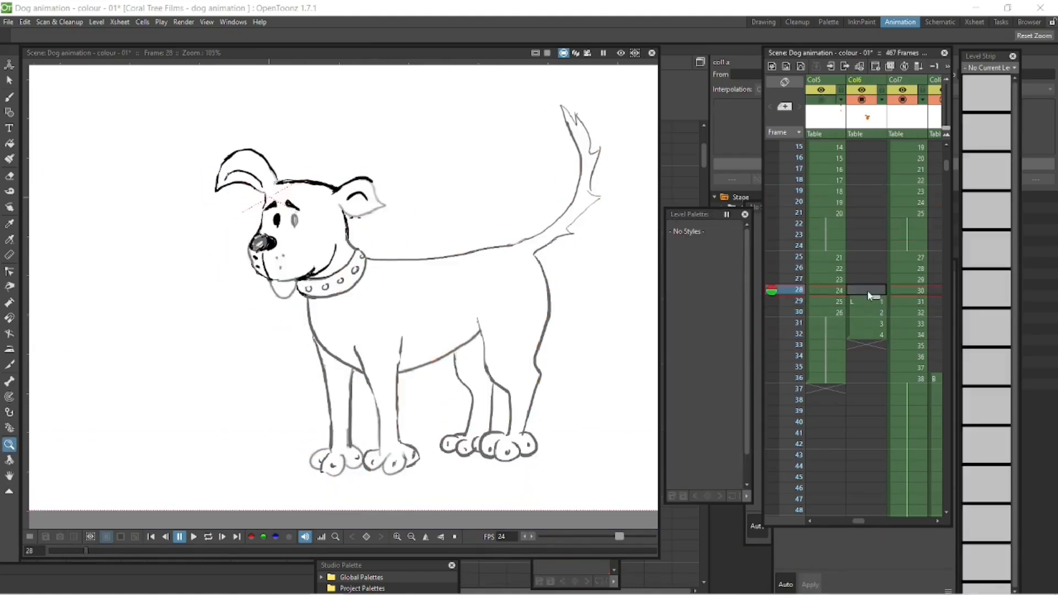
left_click(867, 312)
key("f")
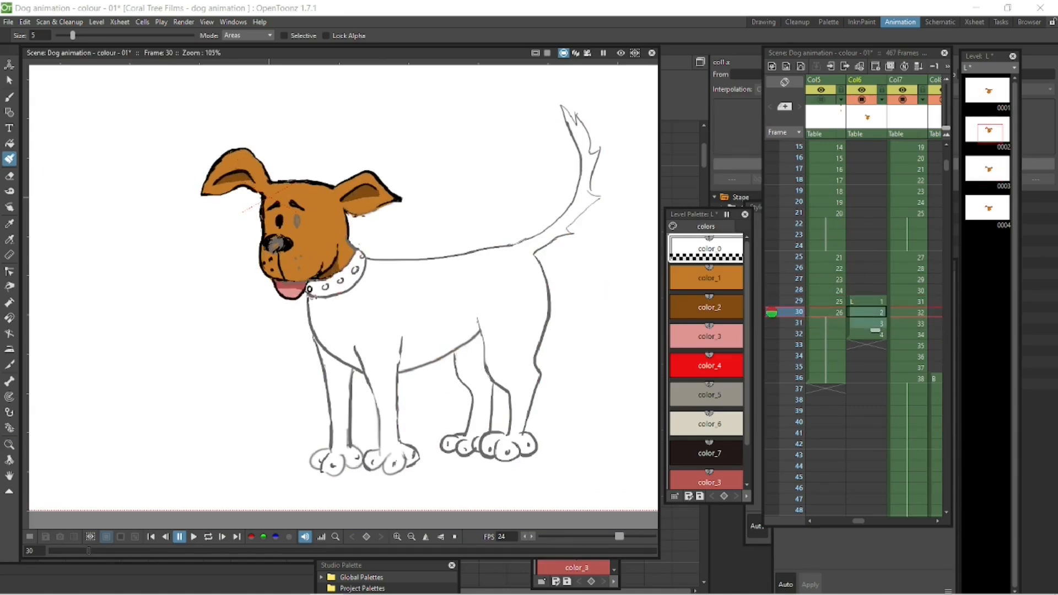
key("Down")
key("Down")
left_click(708, 337)
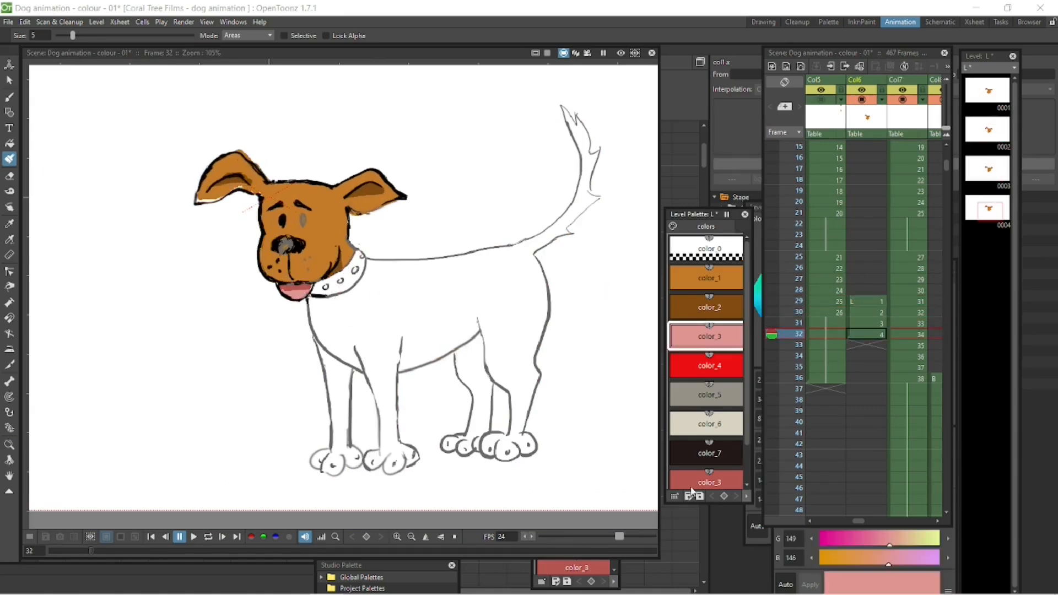
left_click(706, 478)
scroll(339, 306, "up", 4)
left_click_drag(339, 306, 396, 399)
Fill the ears on frame 32 with color_1 and remove the overspill along the outline with color_0.
left_click(707, 270)
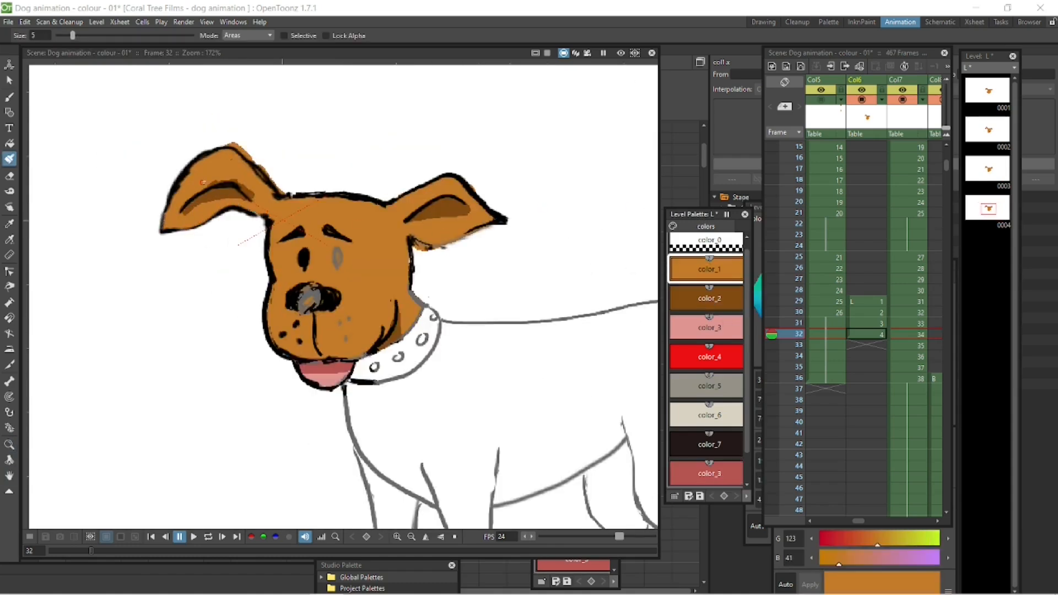
left_click(708, 242)
left_click(707, 275)
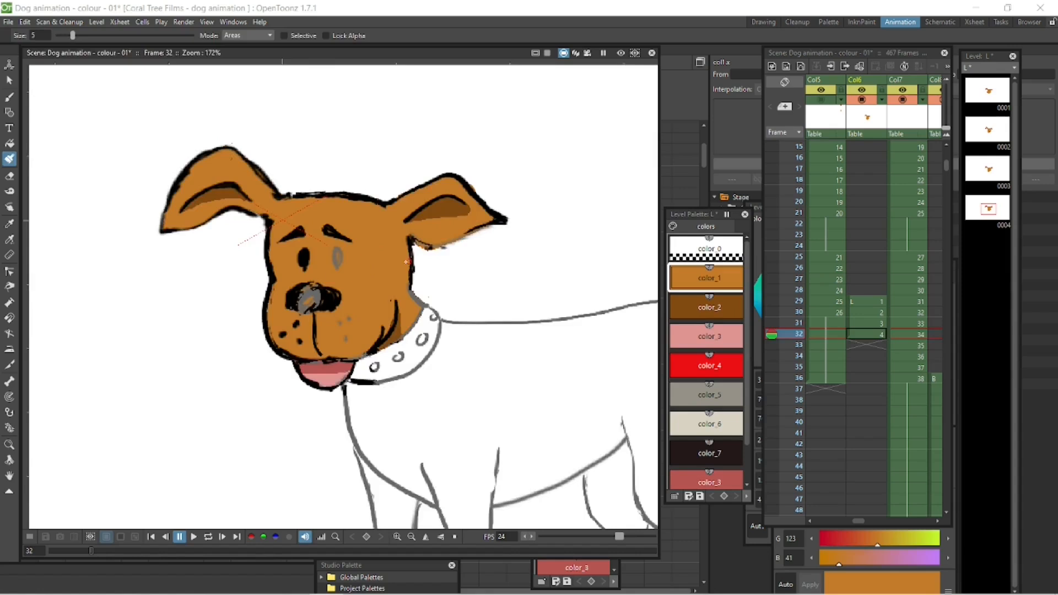
Duplicate drawing 4 of level L as drawing 5 and place it at frame 33 in Col6.
key("shift+space")
left_click_drag(544, 283, 544, 306)
left_click(869, 324)
left_click(869, 335)
left_click(987, 209)
key("ctrl+d")
mouse_move(988, 249)
left_mouse_down()
mouse_move(880, 361)
mouse_move(881, 346)
left_mouse_up()
Touch up the dog's head and mouth on frame 33 with color_1 and both color_3 styles, cleaning the edges with color_0.
key("b")
key("f")
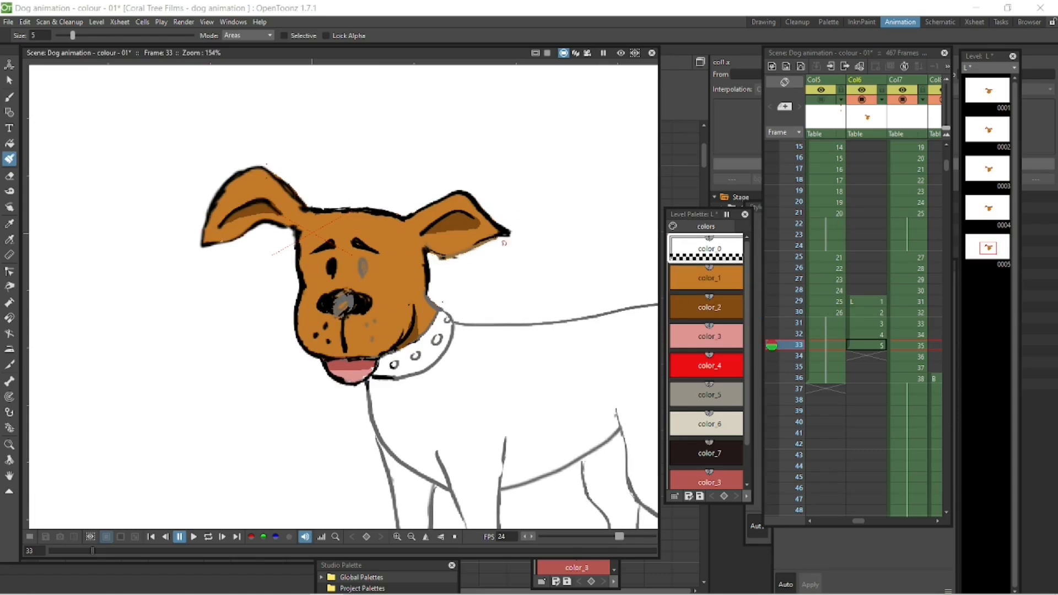
left_click(703, 275)
left_click(703, 248)
left_click(703, 335)
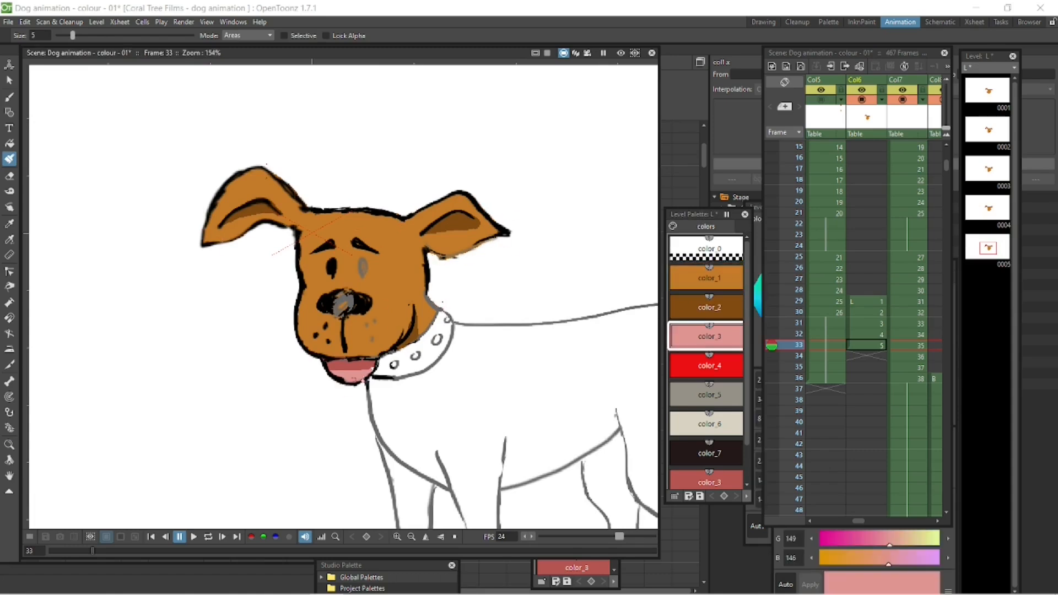
left_click(703, 480)
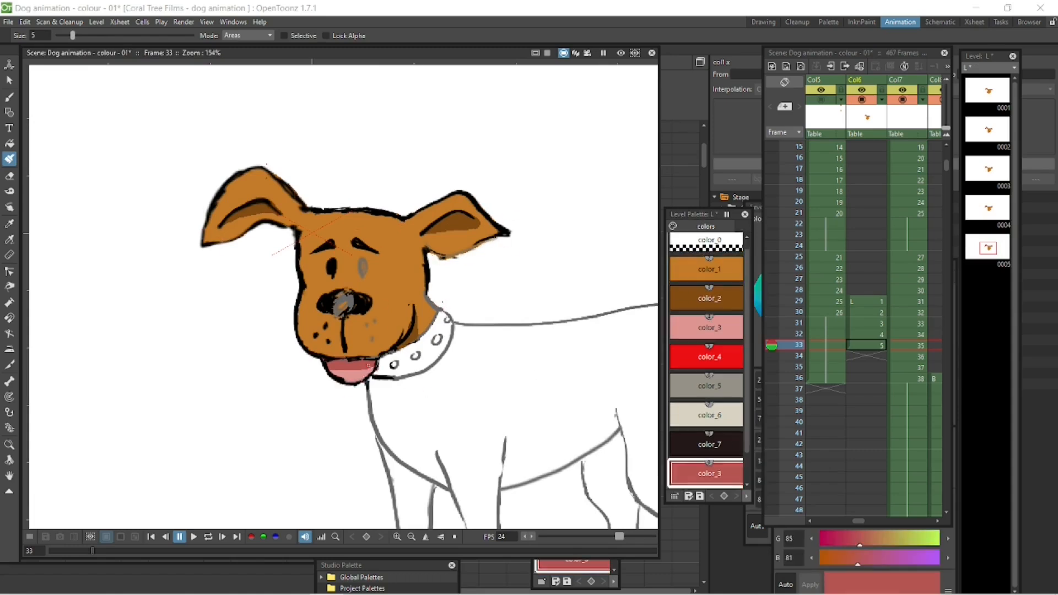
Duplicate drawing 5 as drawing 6 at frame 34 in Col6 and compare it with frame 33.
left_click(869, 335)
left_click(877, 347)
left_click(874, 357)
key("d")
scroll(516, 304, "up", 2)
left_click(871, 347)
left_click(865, 358)
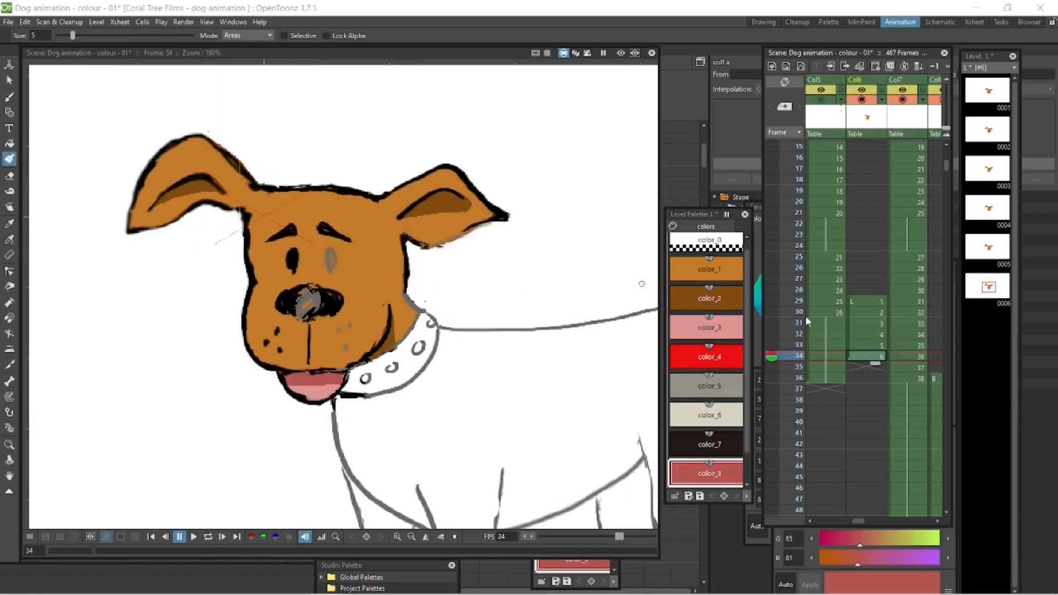
Touch up the dog's head on frame 34 with color_1 and flip between frames 33 and 34 to check the motion.
left_click(703, 270)
left_click(867, 347)
left_click(866, 358)
left_click(866, 347)
left_click(865, 358)
Add drawing 7 at frame 35 in Col6 and touch up its ears with color_2 and color_1, cleaning overspill with color_0.
left_click(990, 340)
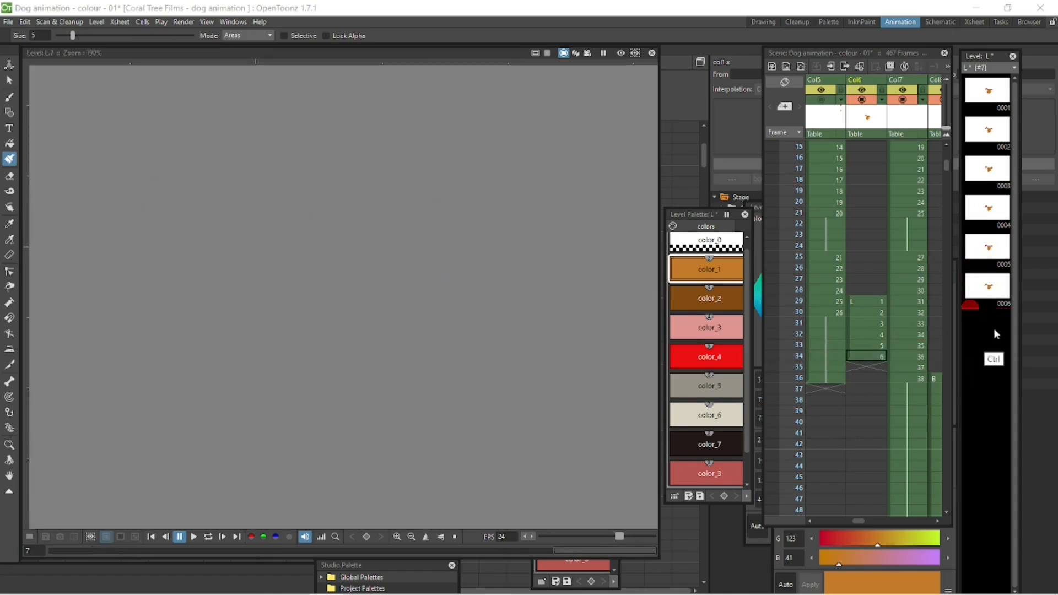
left_click(875, 368)
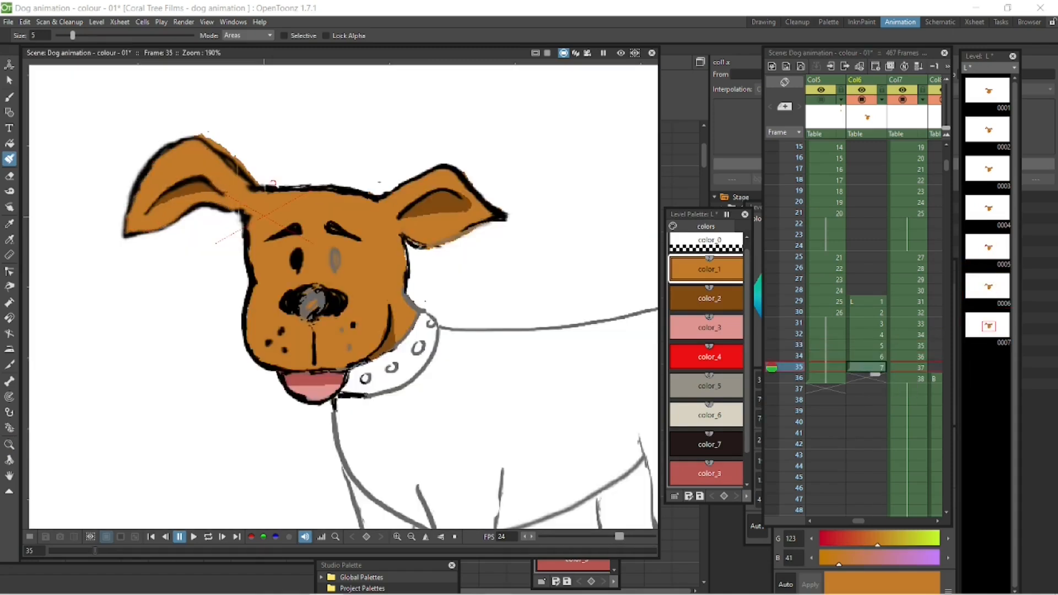
left_click(707, 298)
left_click(707, 269)
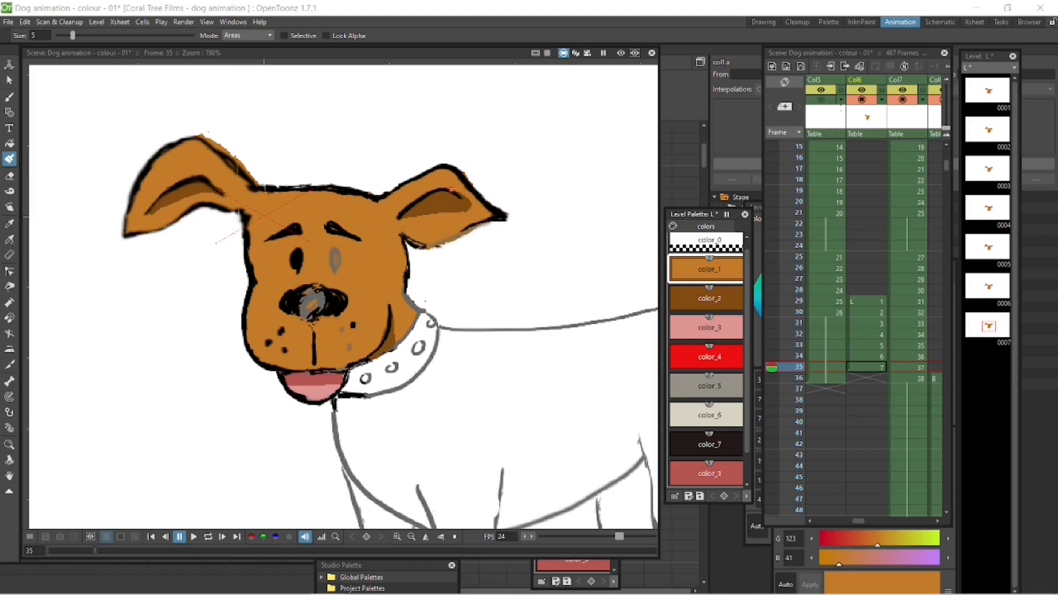
left_click(699, 245)
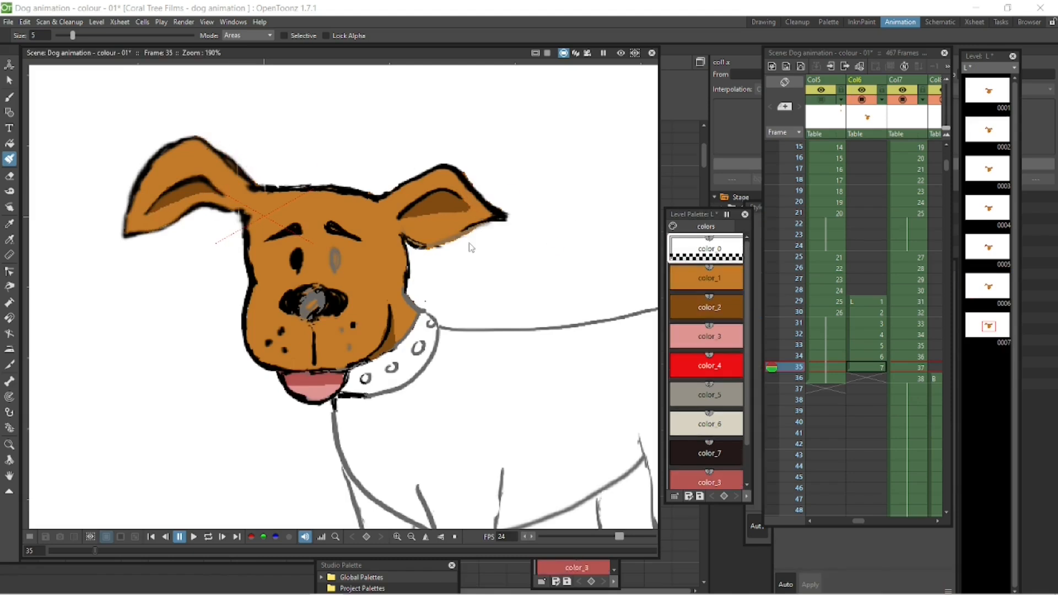
Copy drawing 7 as drawing 8, place it at frame 36 in Col6 and frame the dog's ears with the Selection tool.
left_click(987, 327)
key("ctrl+c")
left_click(987, 365)
key("ctrl+v")
mouse_move(987, 365)
left_mouse_down()
mouse_move(957, 378)
mouse_move(877, 380)
left_mouse_up()
left_click(9, 80)
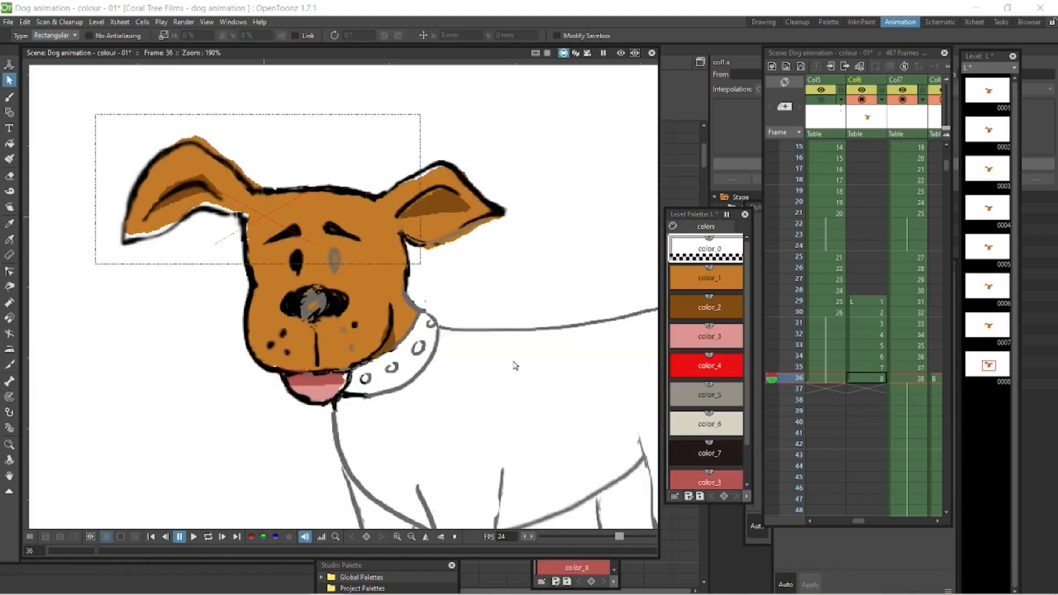
Fit the ears of drawing 8 to the outlines at frame 36 and clean their edges with color_2 and color_0.
left_click_drag(89, 110, 535, 422)
key("j")
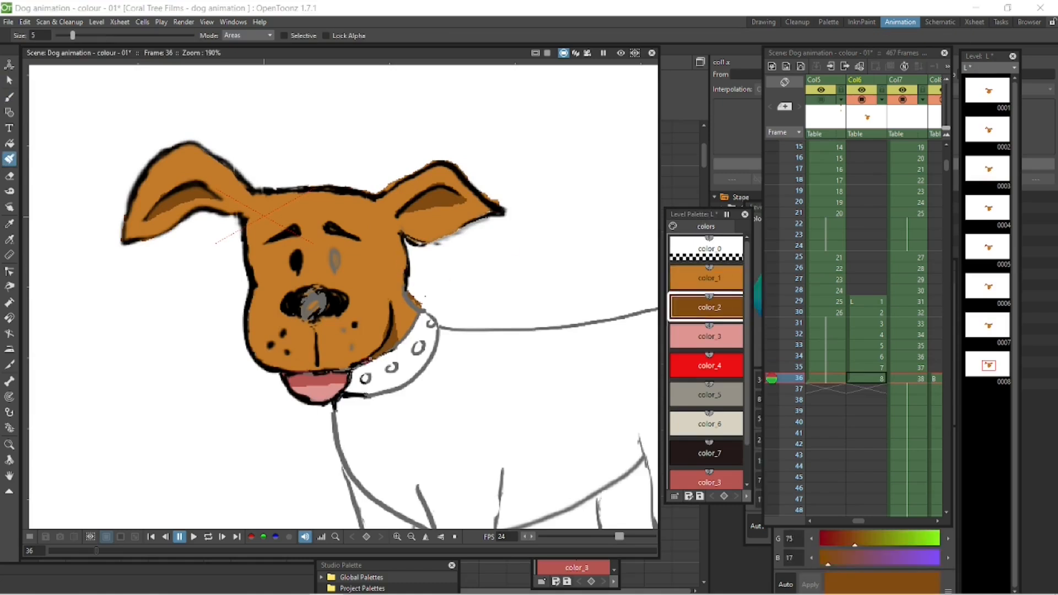
left_click(9, 81)
left_click_drag(104, 113, 549, 463)
left_click(10, 159)
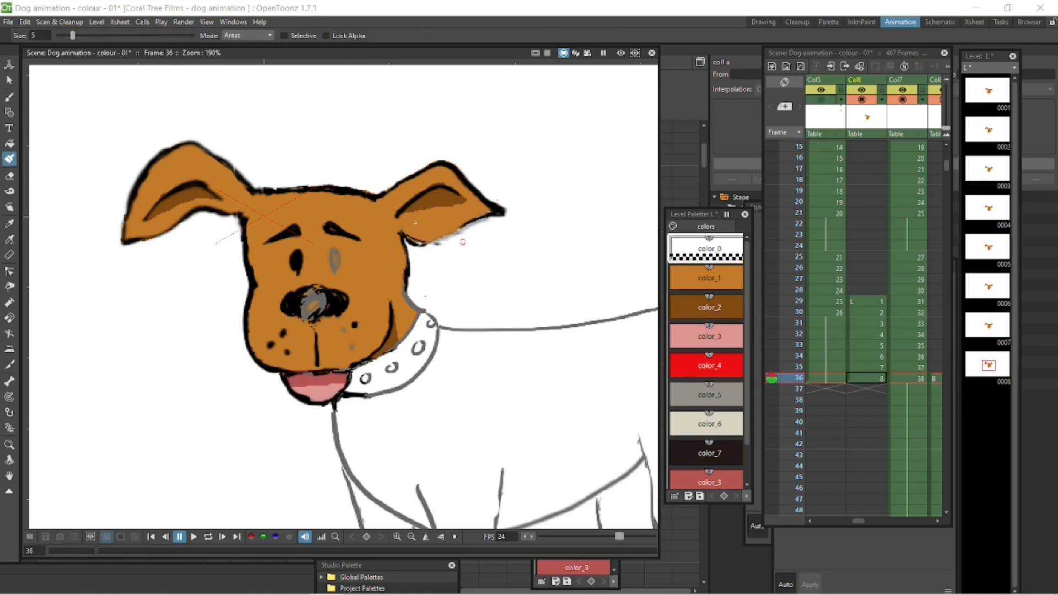
Duplicate drawing 8 as drawing 9 and place it at frame 37 in Col6.
left_click(10, 81)
left_click(987, 365)
left_click(987, 404)
key("ctrl+v")
left_click_drag(987, 405, 876, 391)
Move and rotate the coloured head to fit the frame 37 outlines and touch up its edges with color_1.
left_click_drag(74, 117, 533, 449)
left_click_drag(542, 456, 554, 436)
left_click_drag(373, 231, 373, 242)
left_click(561, 137)
left_click(9, 97)
left_click(10, 159)
left_click(705, 278)
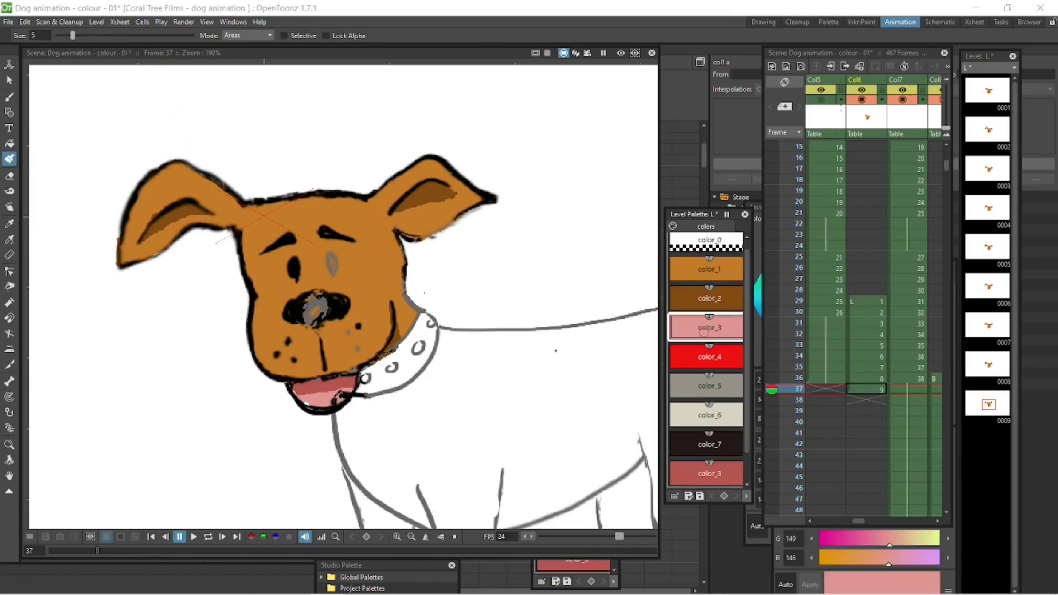
Duplicate drawing 9 as drawing 10 and place it at frame 38 in Col6.
left_click(9, 80)
left_click_drag(75, 102, 554, 480)
left_click(987, 443)
key("ctrl+v")
left_click_drag(987, 443, 871, 401)
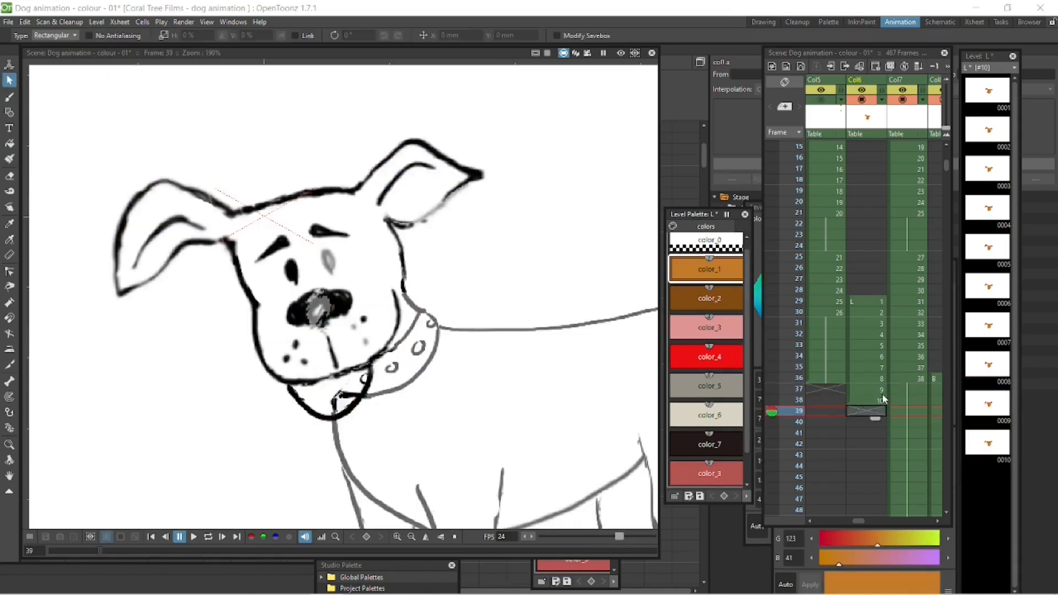
Reposition the coloured head and ear to fit the frame 38 outlines and touch up the gaps and tongue shading.
left_click_drag(71, 122, 536, 457)
left_click_drag(541, 118, 524, 99)
left_click_drag(82, 145, 231, 278)
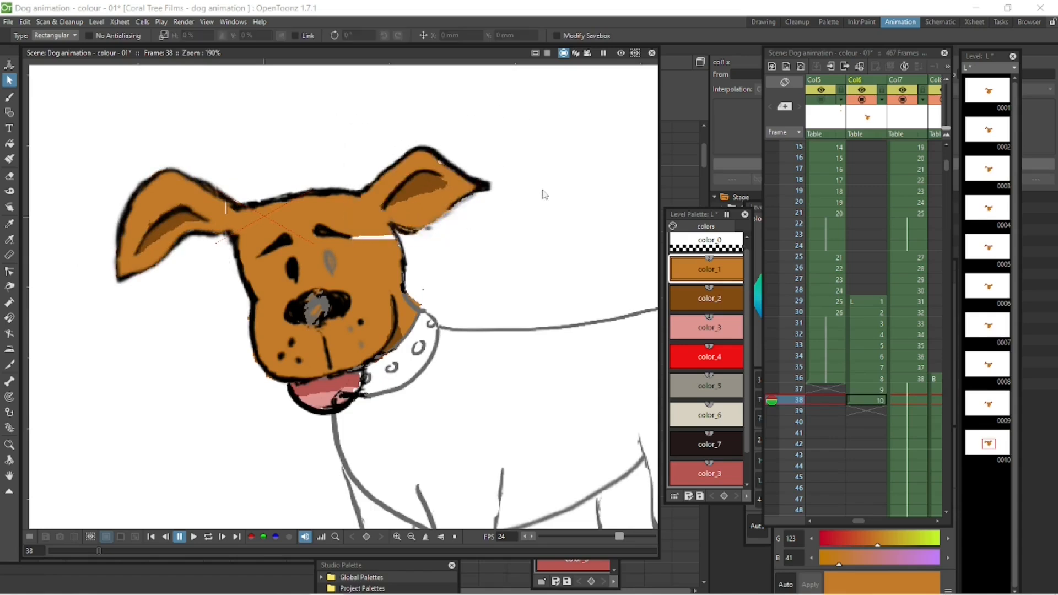
left_click(9, 159)
left_click(706, 474)
Step through the coloured head drawings from frame 29 to frame 38 to check the motion.
left_click(867, 367)
key("Down")
key("Down")
key("Down")
key("Down")
left_click_drag(849, 302, 904, 303)
left_click(905, 303)
left_click(867, 302)
key("Down")
key("Down")
key("Down")
key("Down")
key("Down")
key("Down")
key("Down")
key("Down")
key("Down")
key("Down")
left_click(868, 302)
Undo the column swap and clean the overspill beside the dog's neck on frame 29 with color_0.
left_click(821, 100)
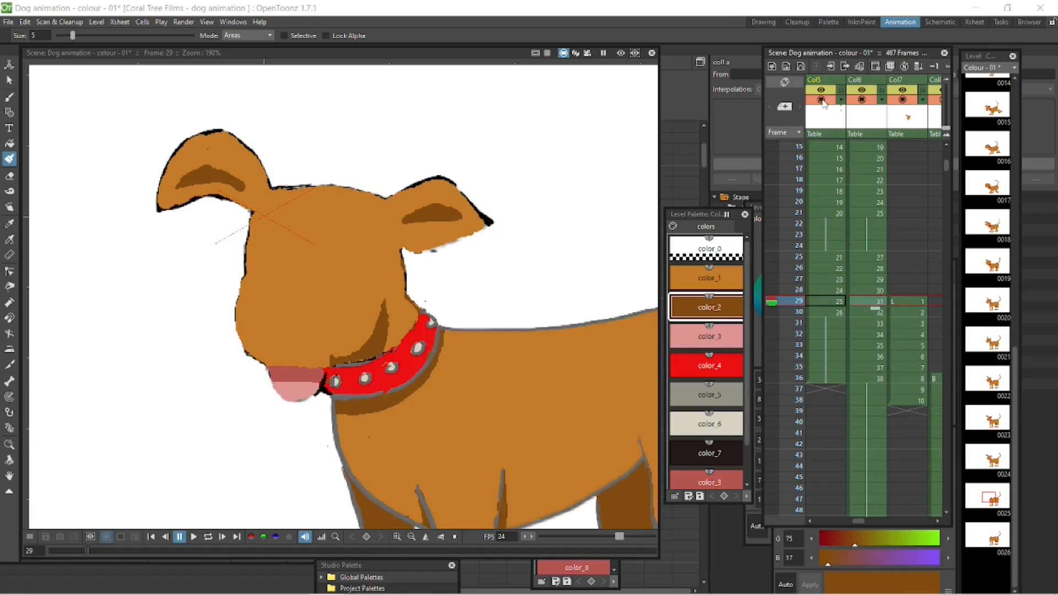
left_click(821, 99)
key("ctrl+z")
left_click(868, 303)
left_click(706, 248)
left_click_drag(420, 317, 405, 340)
Review the head drawings in Col6 again, one frame at a time from frame 29.
left_click(859, 303)
key("Down")
key("Down")
key("Down")
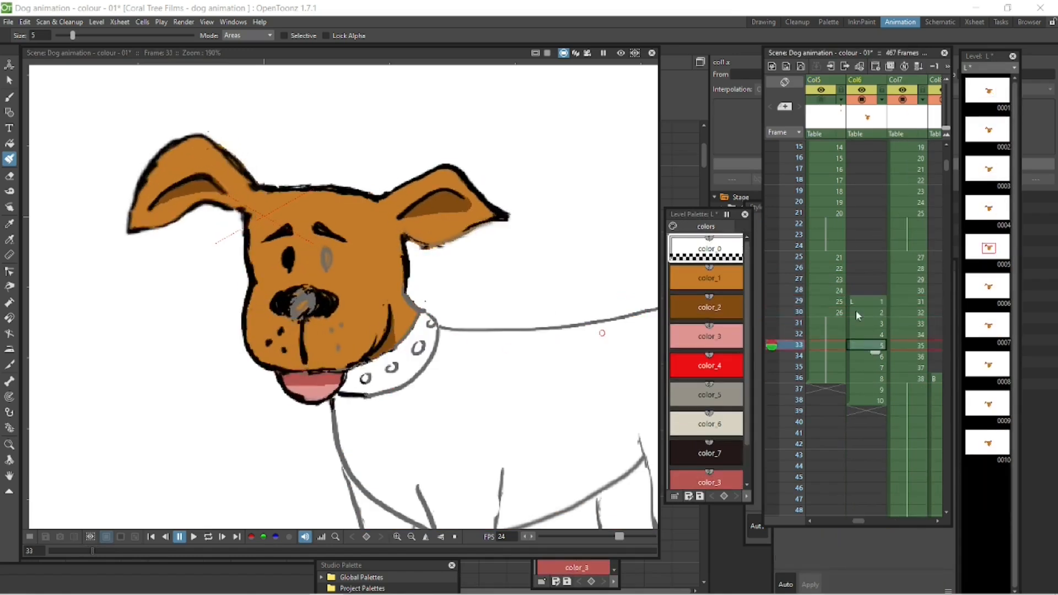
key("Down")
key("Down")
key("Down")
key("Down")
key("Down")
Show Col5 in the viewer and toggle Col7 to compare the colours with the pencil lines.
key("space")
scroll(337, 319, "down", 6)
left_click(822, 99)
left_click(904, 100)
left_click(904, 100)
Copy the pencil body drawing 38 as drawing 100 and place it at frame 37 in Col7.
left_click(906, 378)
left_click(988, 560)
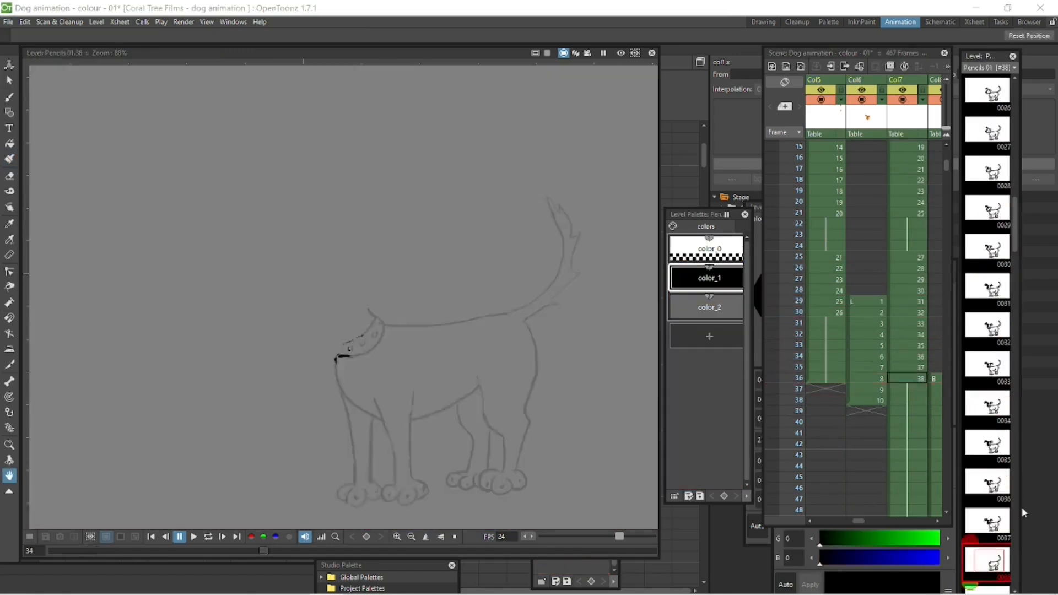
left_click(906, 454)
left_click(908, 389)
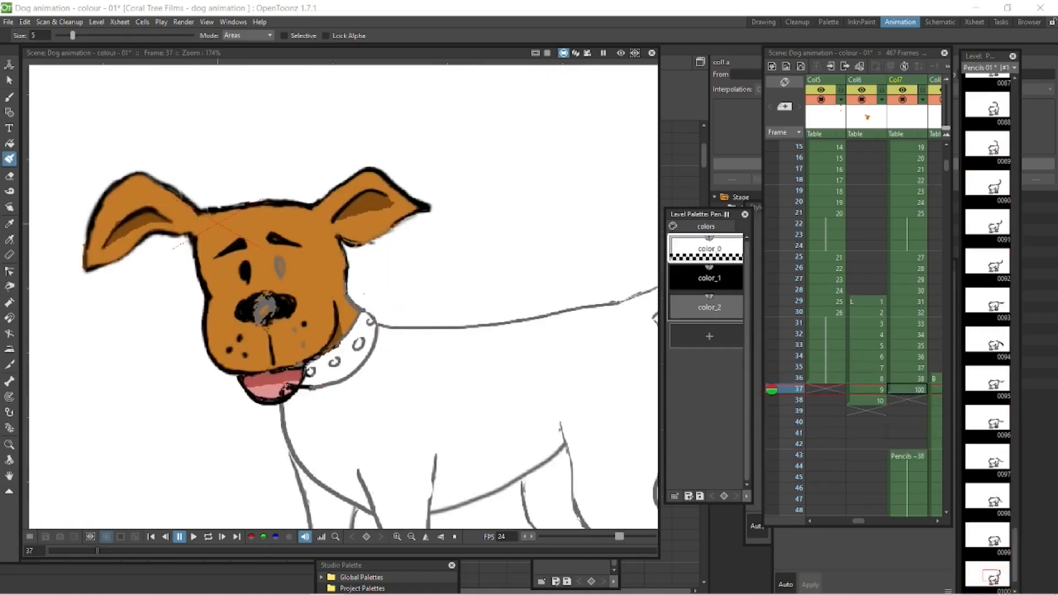
Erase the stray pencil lines overlapping the tongue on drawing 100 at frame 37.
left_click(866, 390)
left_click(907, 390)
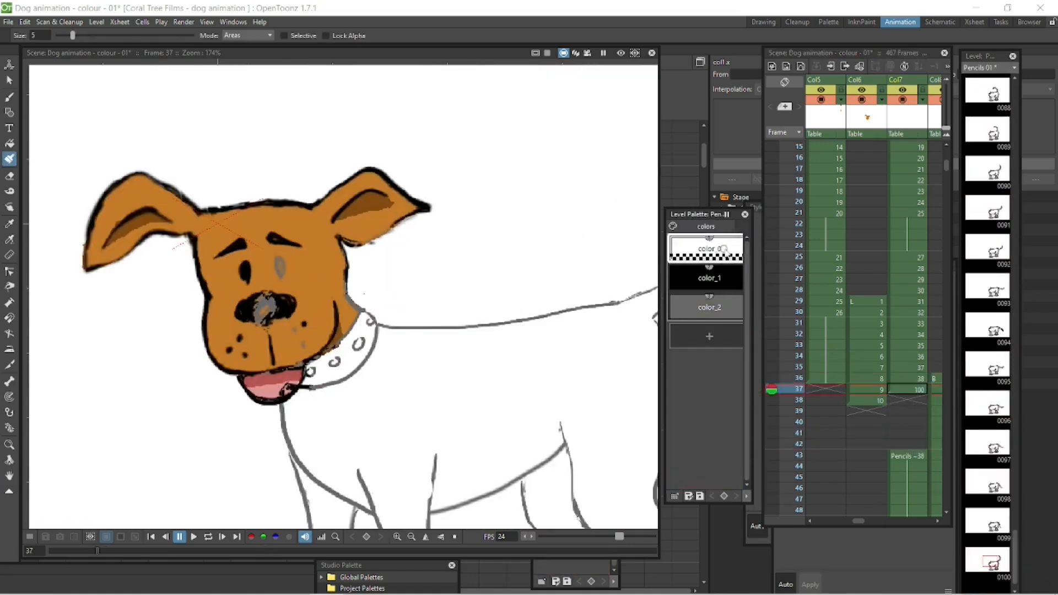
left_click(853, 389)
left_click(888, 99)
left_click(888, 100)
left_click(987, 560)
left_click(896, 380)
left_click(898, 390)
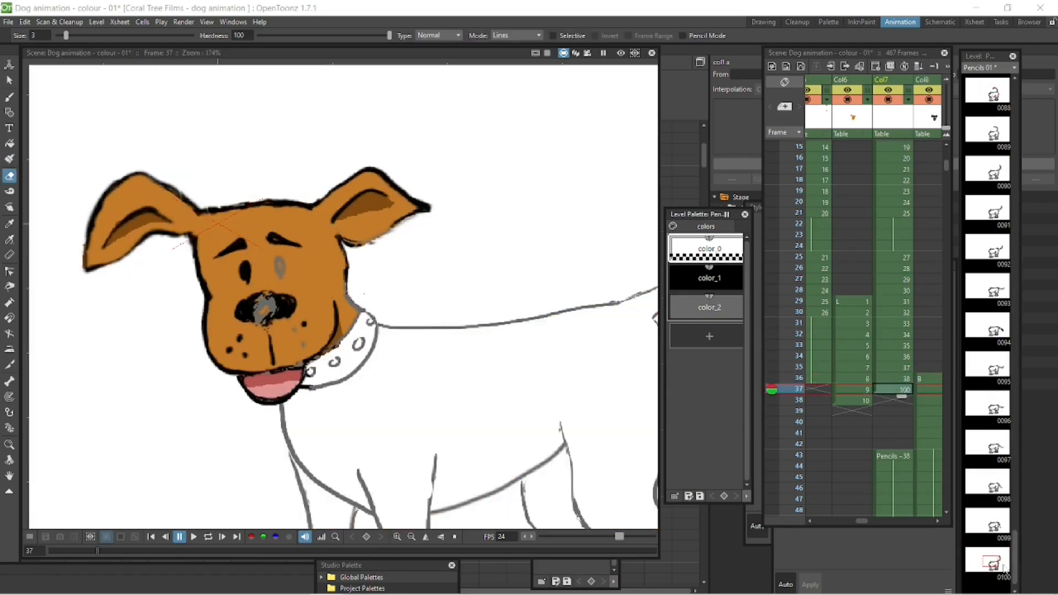
Duplicate pencil drawing 100 as drawing 101 and place it at frame 38 in Col7.
left_click(997, 586)
left_click(899, 392)
mouse_move(987, 574)
left_mouse_down()
mouse_move(884, 451)
mouse_move(896, 401)
left_mouse_up()
left_click(895, 401)
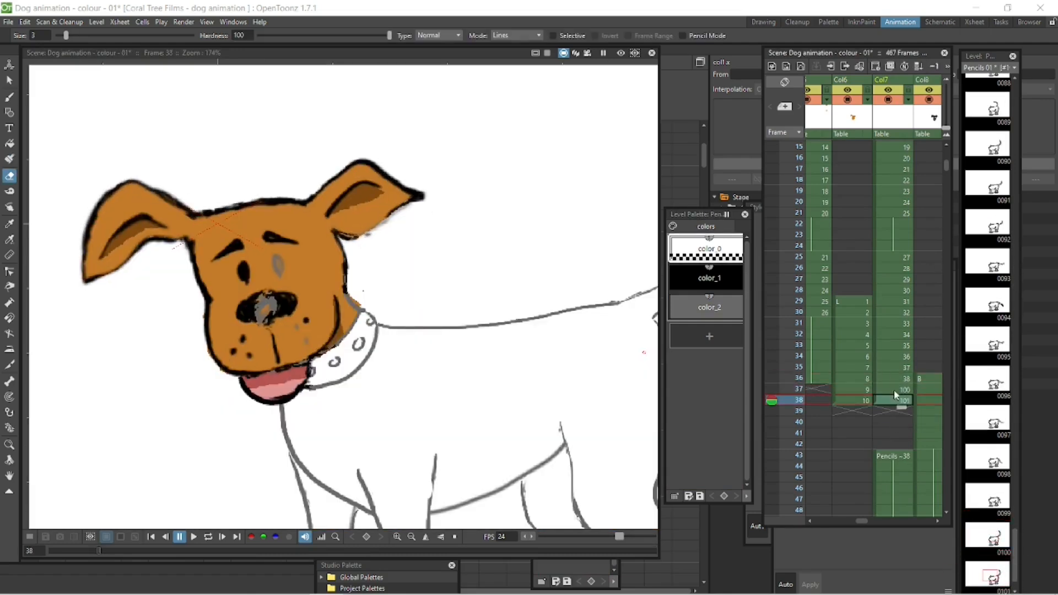
Duplicate pencil drawing 101 as drawing 102 and place it at frame 39 in Col7, undoing the misplaced attempt.
left_click(896, 409)
left_click(998, 587)
key("ctrl+v")
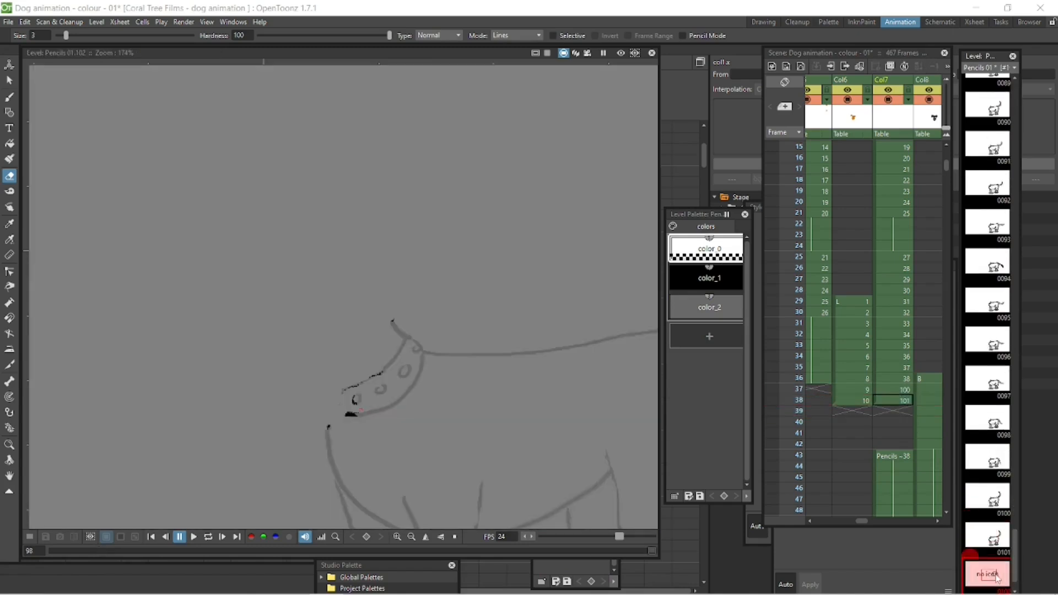
left_click_drag(987, 574, 897, 404)
key("ctrl+z")
key("ctrl+z")
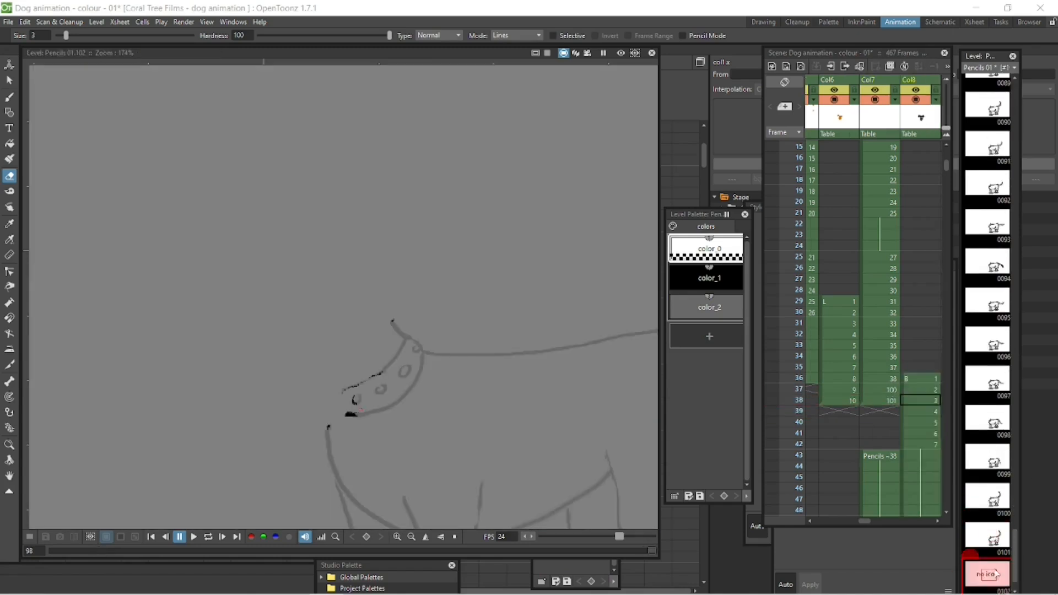
left_click_drag(998, 570, 888, 412)
left_click(891, 411)
left_click(888, 423)
Add pencil drawing 103 as a copy of the body and place it at frame 40 in Col7.
left_click(994, 571)
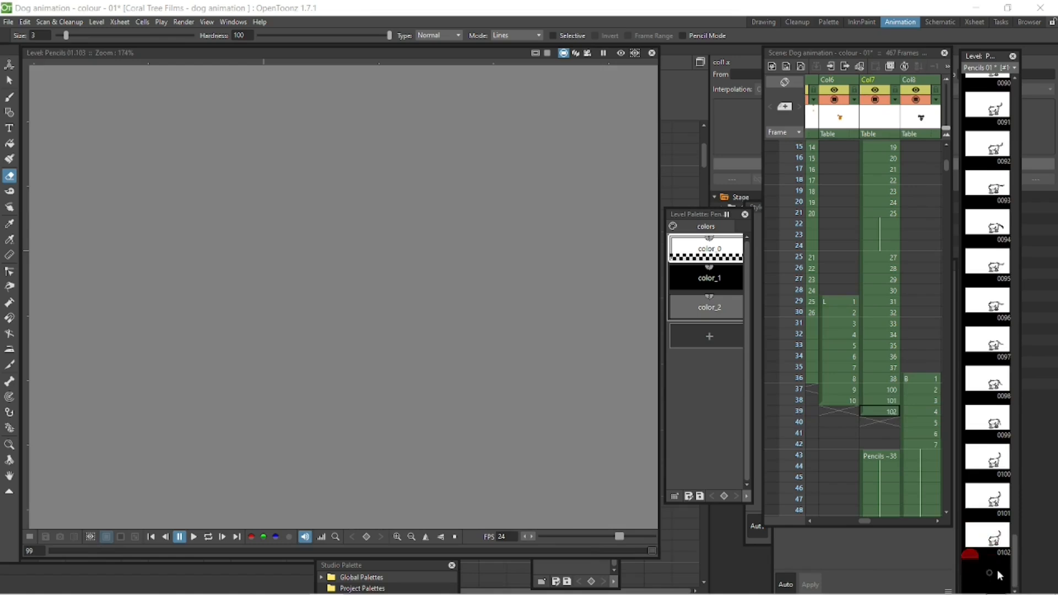
left_click(888, 412)
left_click(885, 423)
left_click(885, 432)
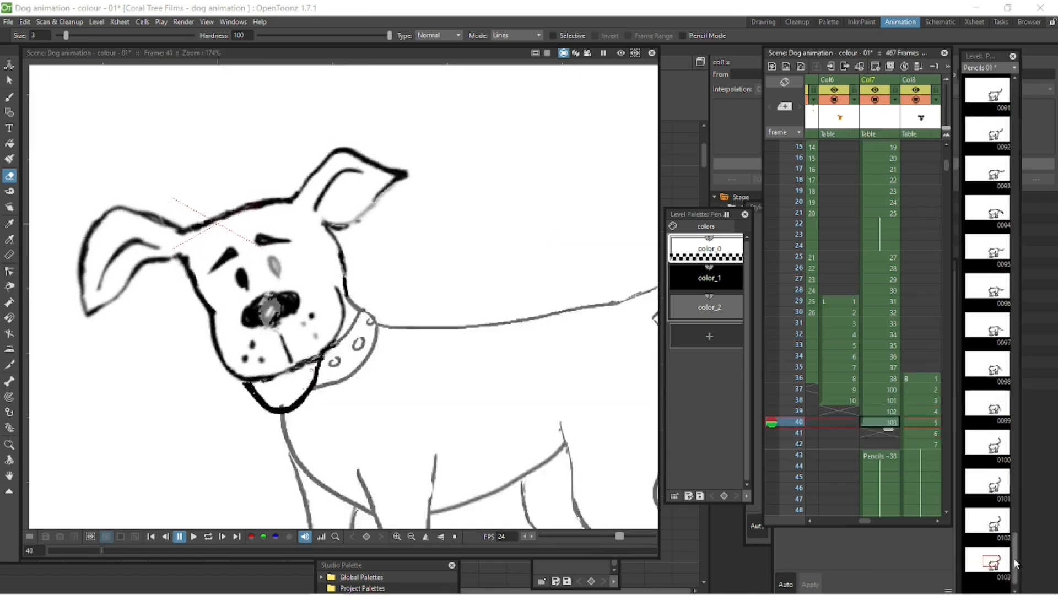
Duplicate the pencil body as drawing 104, place it at frame 41 in Col7 and compare it with frame 40.
left_click(997, 574)
key("ctrl+v")
left_click_drag(996, 573, 885, 433)
left_click(882, 423)
left_click(880, 433)
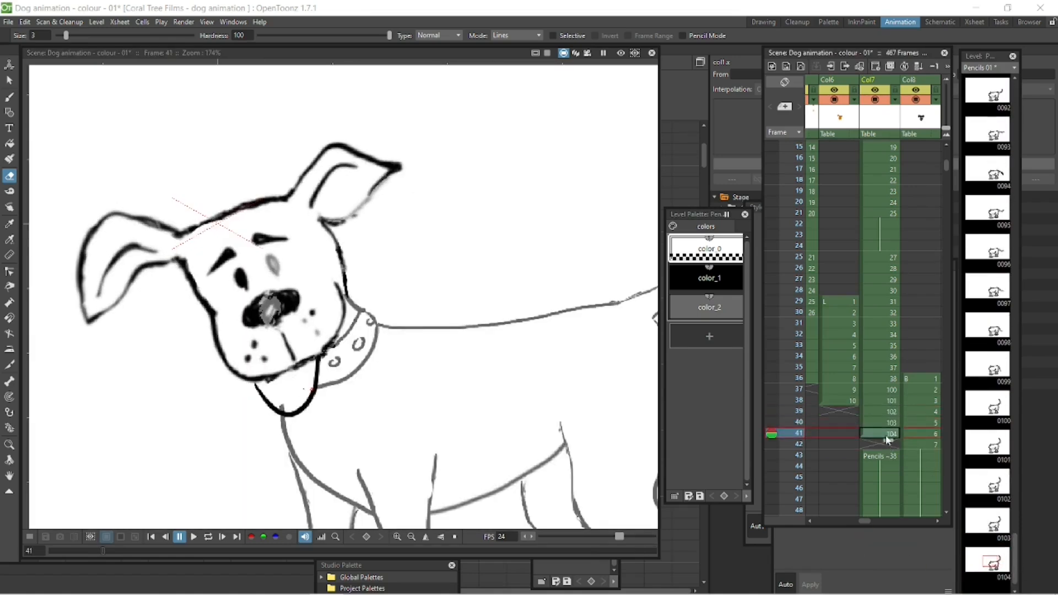
Touch up the jaw line above the tongue on the Col8 head drawings at frames 42 to 40.
left_click(920, 444)
key("b")
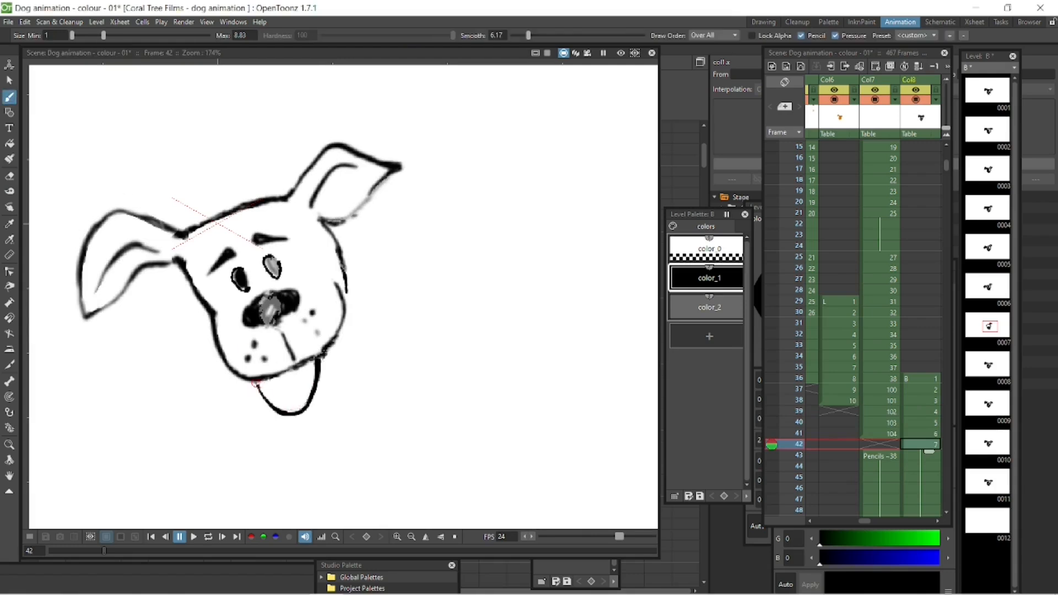
left_click(923, 433)
key("Up")
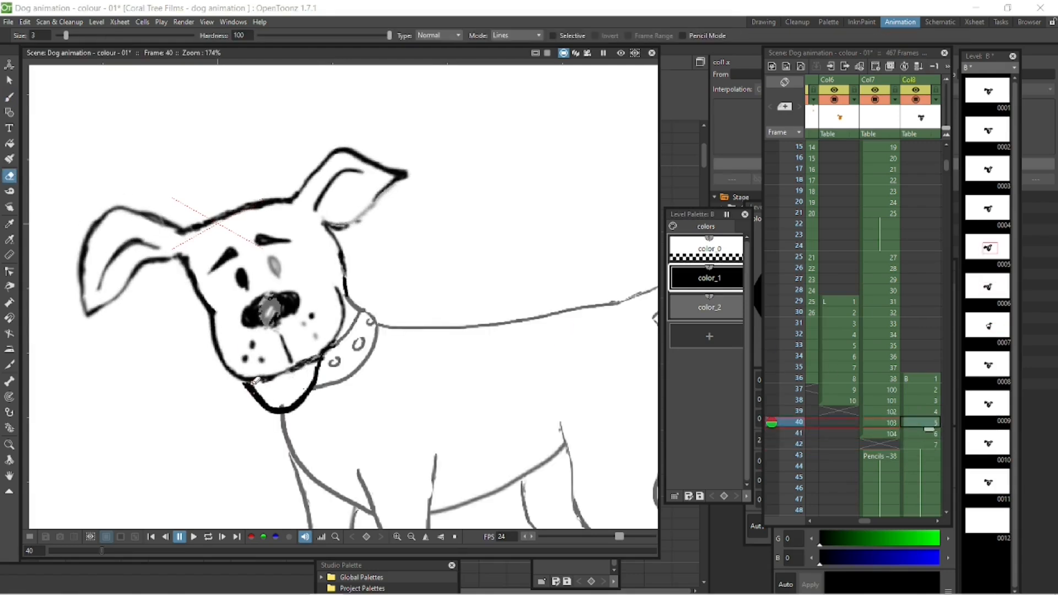
key("b")
Flip back and forth through the Col8 head drawings from frame 36 onward to check the head tilt.
left_click(893, 412)
left_click(928, 379)
key("Down")
key("Down")
key("Down")
key("Down")
key("Up")
key("Up")
key("Down")
key("Down")
key("Down")
key("Up")
key("Up")
key("Up")
key("Up")
key("Down")
key("Down")
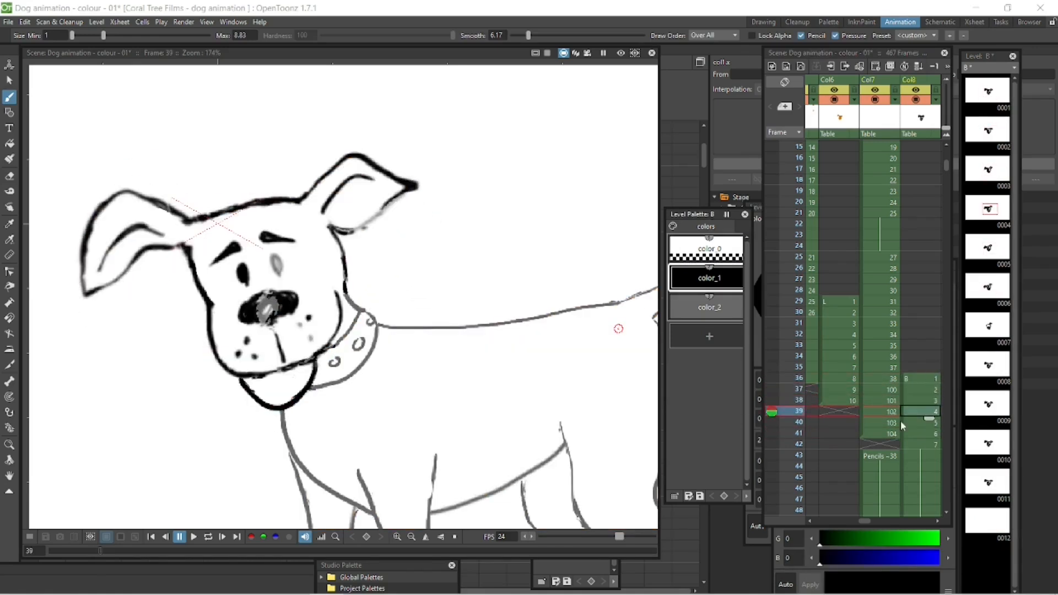
Clear the held cells of pencil drawing 38 from frame 43 to frame 61 in Col7.
left_click(879, 464)
key("Down")
key("Down")
key("Down")
key("Down")
key("Down")
key("Down")
key("Down")
key("Down")
key("Down")
key("Down")
key("Down")
key("Down")
key("Down")
key("Down")
key("Down")
key("Down")
key("Down")
key("Down")
key("Down")
key("Up")
key("Up")
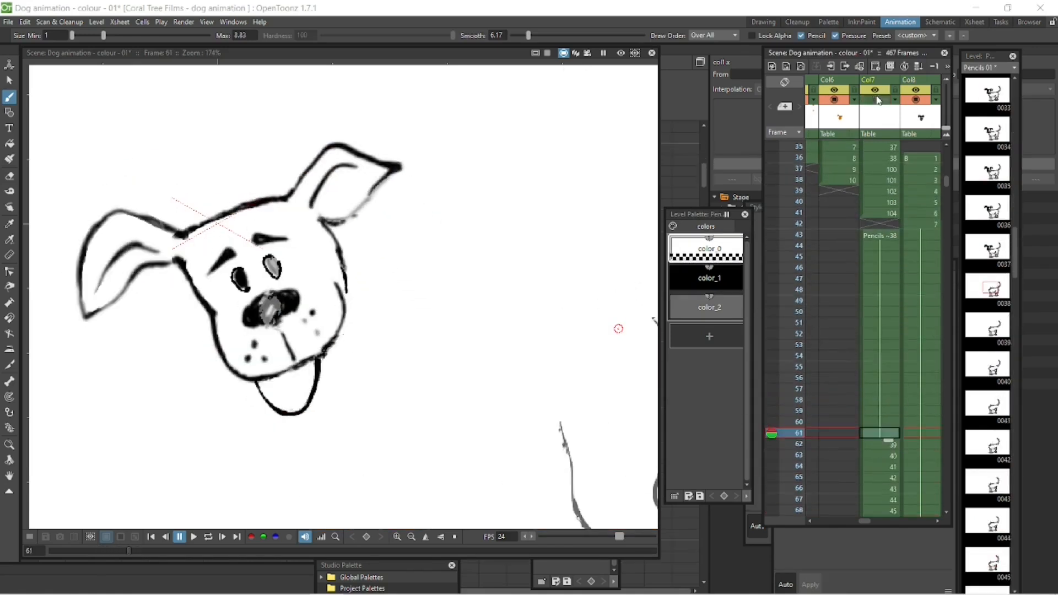
left_click(887, 422, "shift")
key("Delete")
left_click(890, 432)
key("Delete")
Extend the hold of pencil drawing 104 through frame 60 in Col7.
left_click(887, 214)
left_click(883, 402)
key("shift+space")
key("Down")
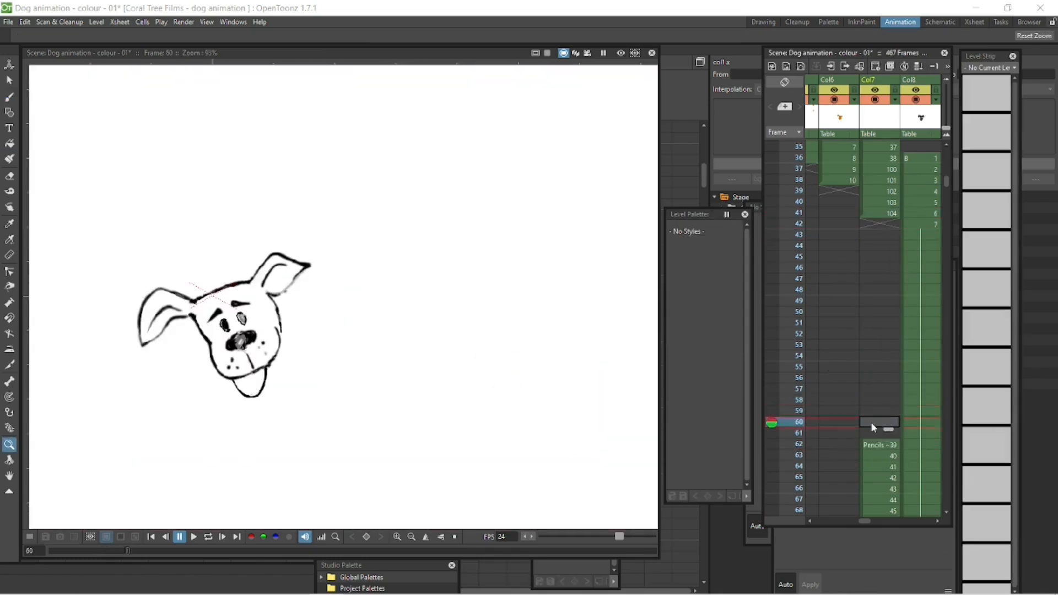
key("ctrl+z")
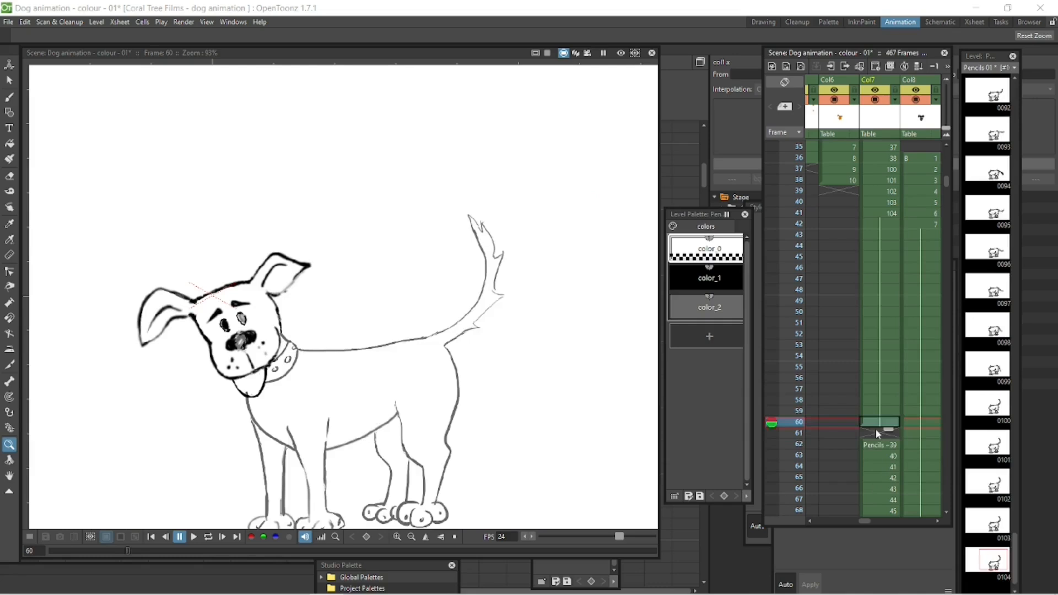
Duplicate pencil drawing 104 as drawing 105, place it at frame 61 in Col7 and compare it with frame 62.
left_click(1007, 573)
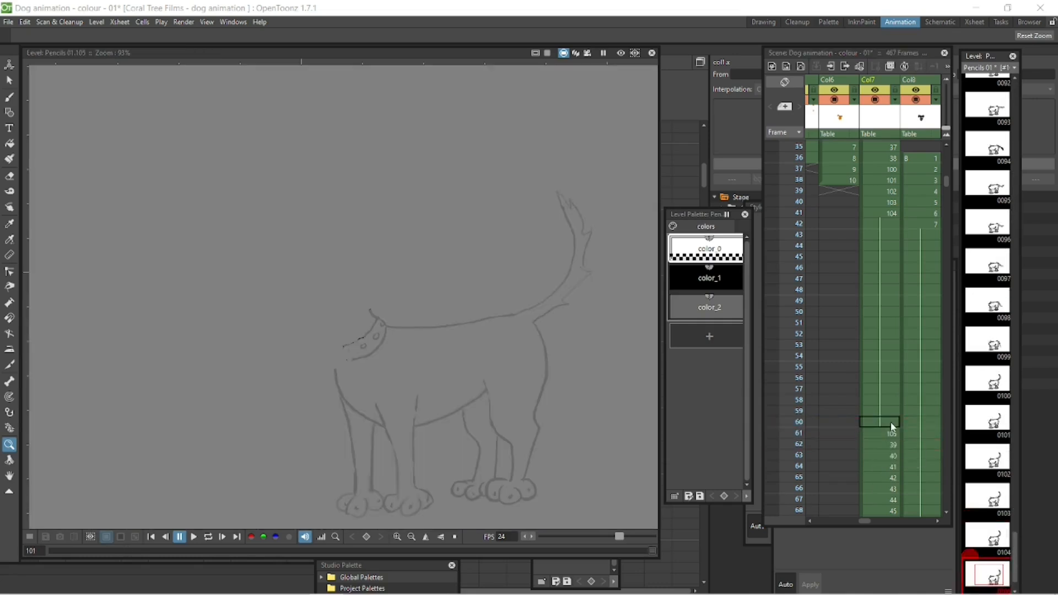
left_click(884, 434)
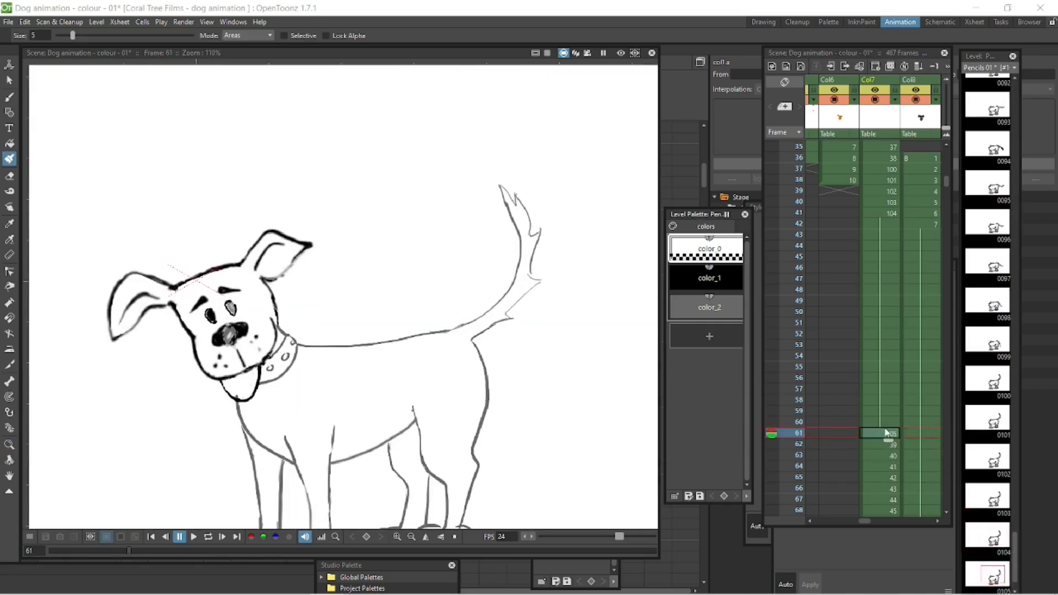
left_click(887, 444)
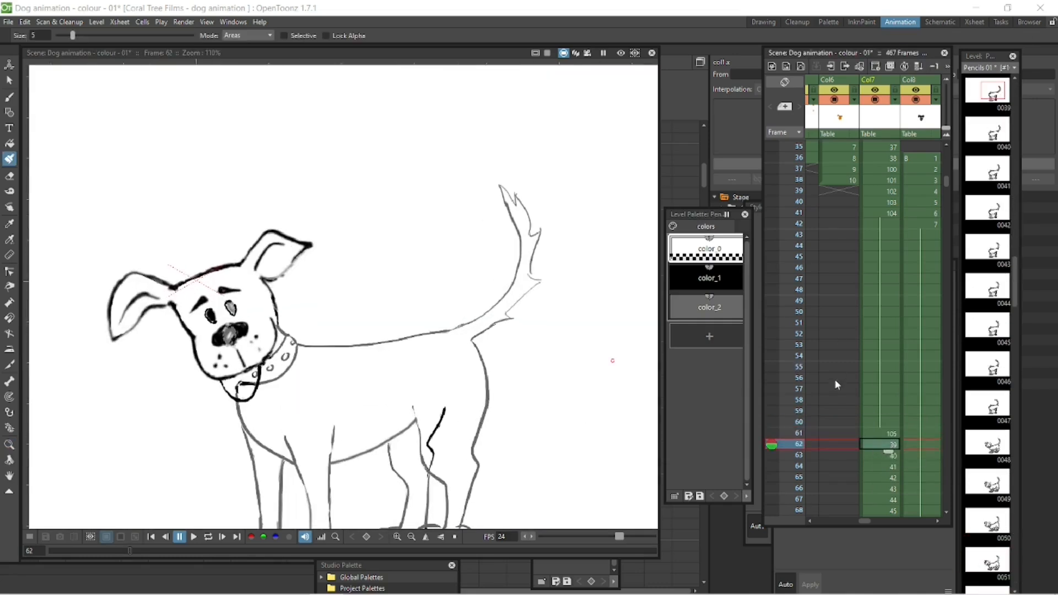
Undo the placement of pencil drawing 105 at frame 61 in Col7.
key("ctrl+z")
left_click(885, 433)
left_click(882, 423)
left_click(879, 433)
left_click(882, 443)
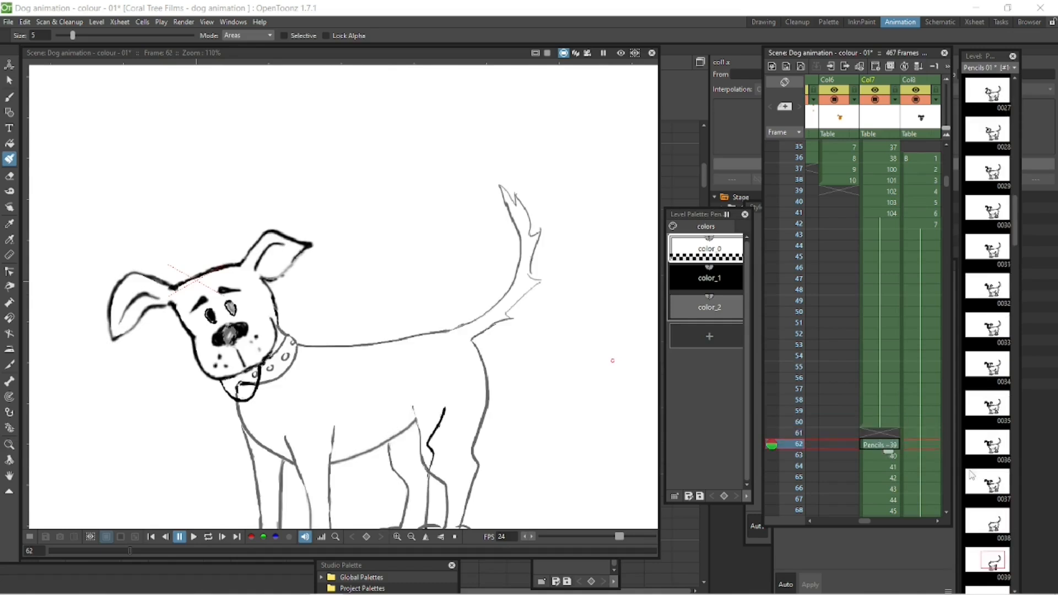
Place pencil drawing 105 at frame 61 in Col7 from the level's drawings.
left_click(987, 560)
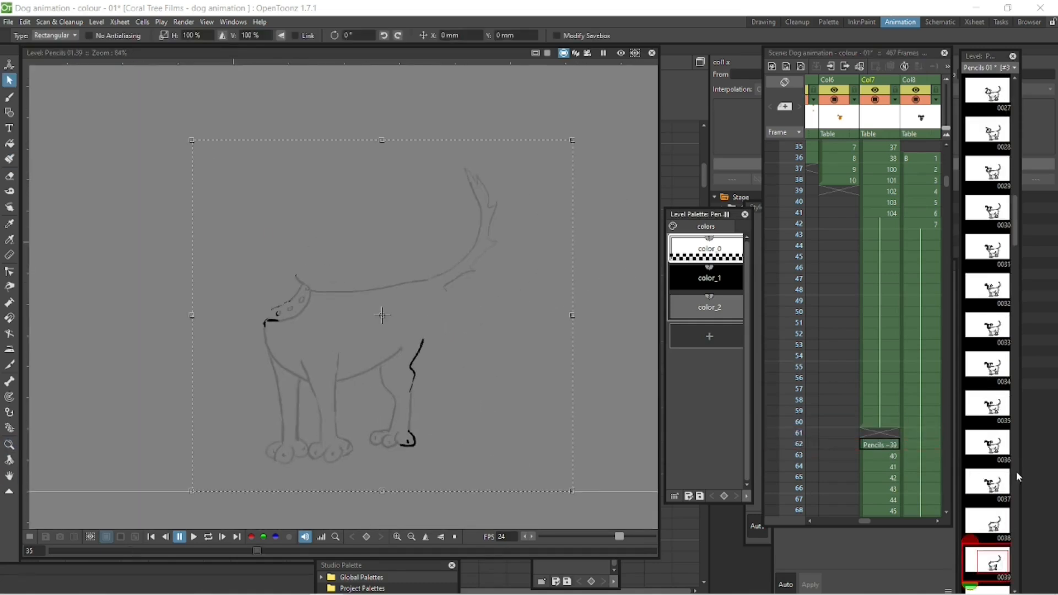
left_click_drag(1015, 221, 1015, 563)
left_click(990, 541)
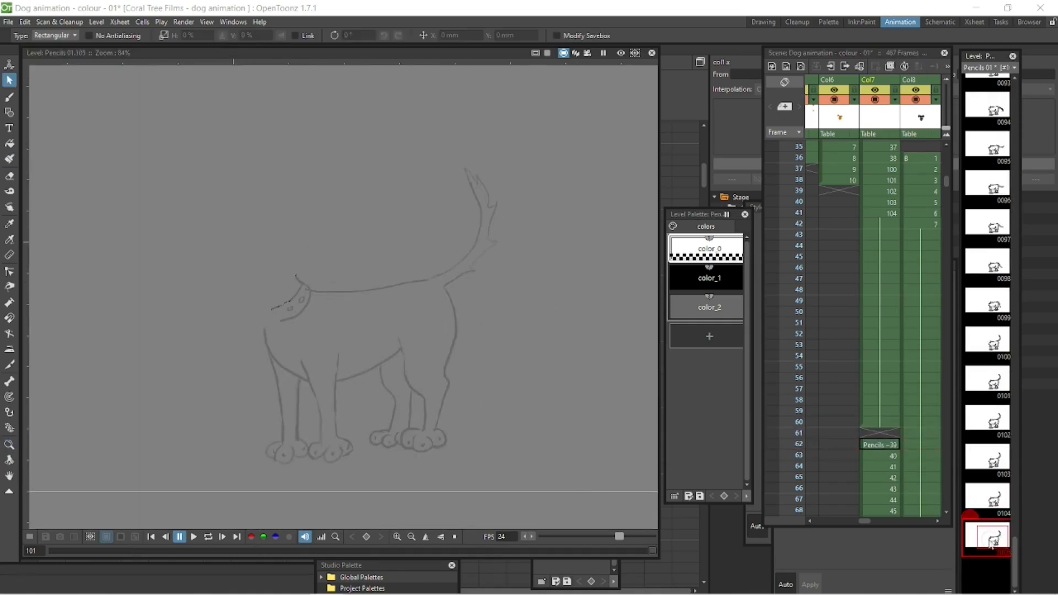
left_click_drag(902, 500, 878, 435)
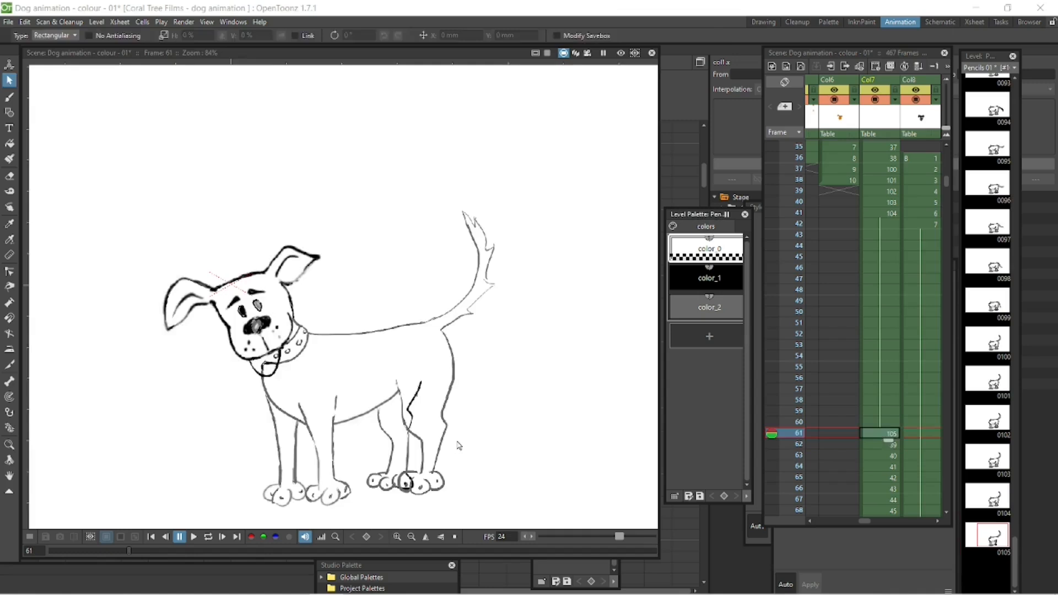
Erase the collar lines showing under the head in pencil drawing 39 at frame 62 and check its reuse at frame 152.
scroll(414, 457, "up", 2)
left_click_drag(414, 456, 491, 377)
key("a")
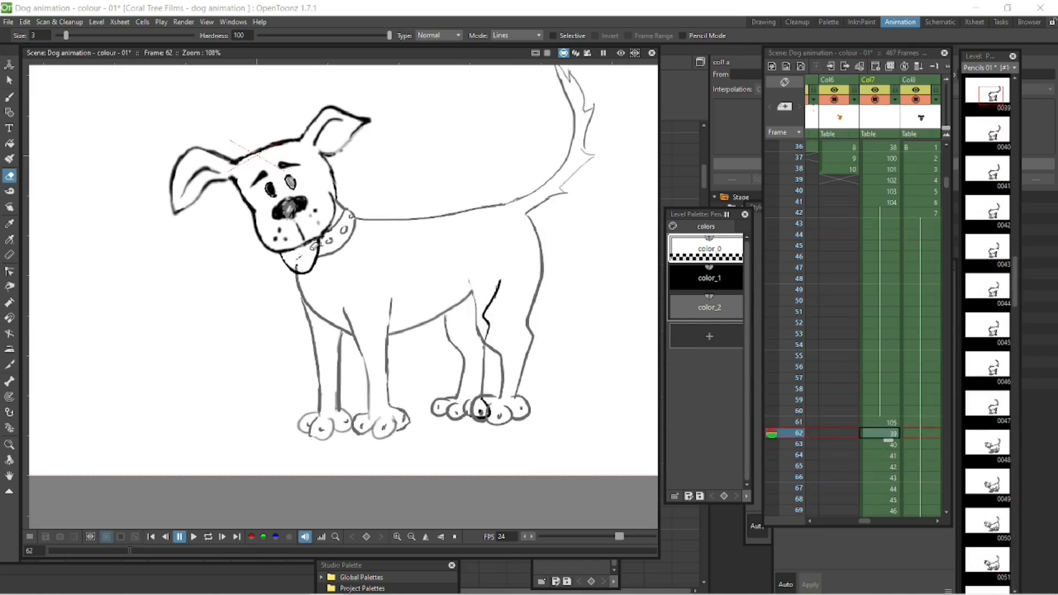
left_click_drag(947, 171, 946, 194)
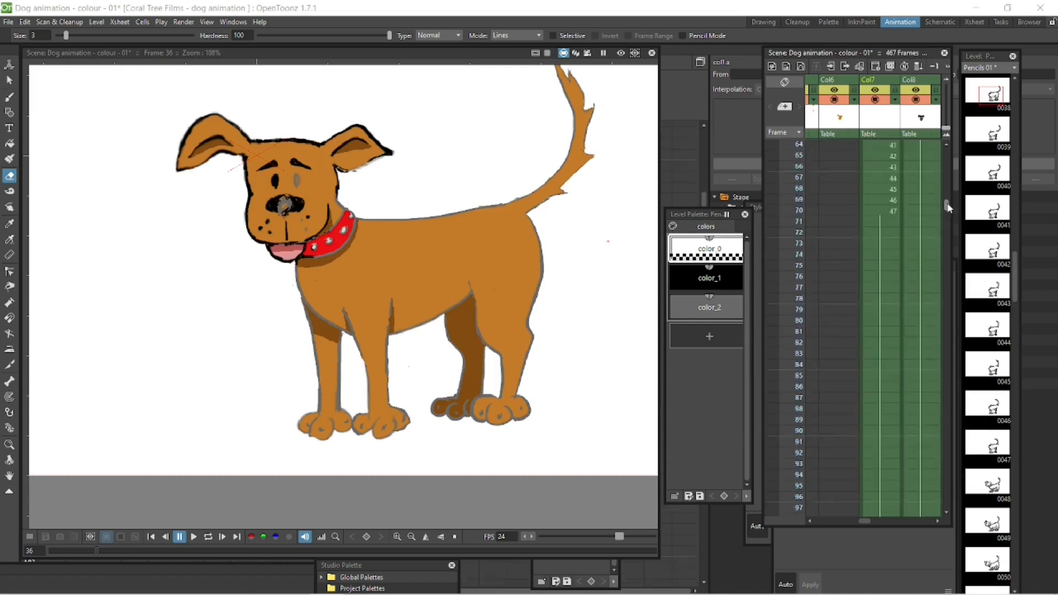
left_click(884, 311)
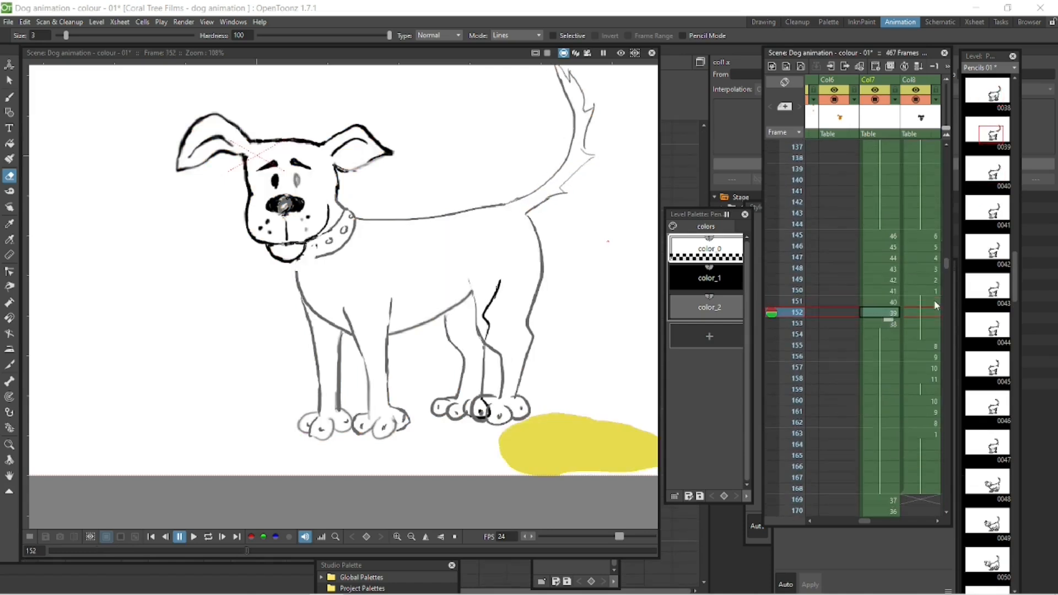
left_click_drag(947, 263, 946, 194)
left_click(881, 269)
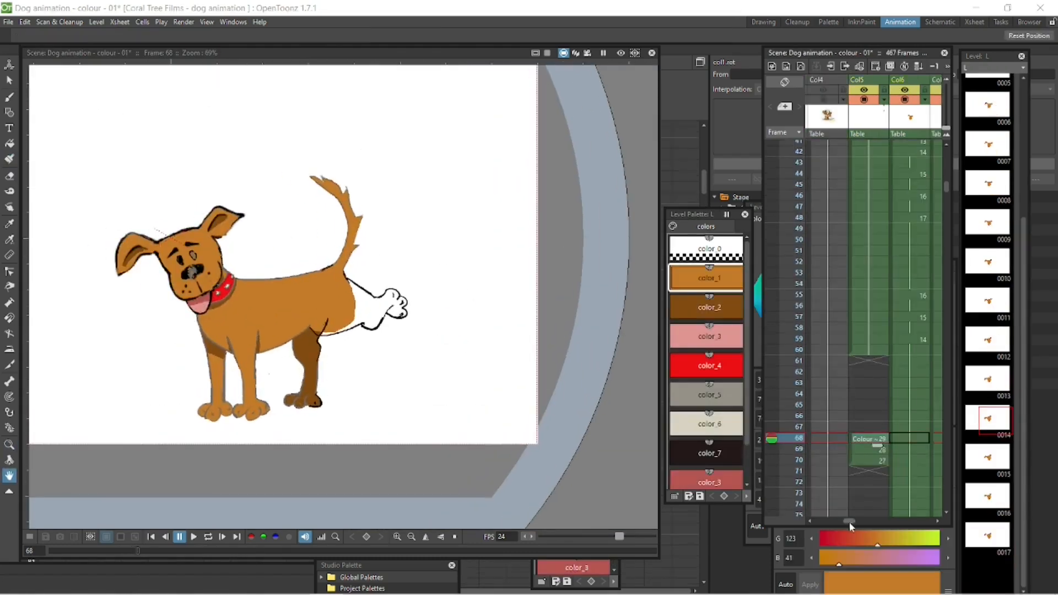
Hide and show Col5 to compare colour drawing 29 with the pencil lines at frame 68.
scroll(901, 99, "left", 3)
left_click(845, 100)
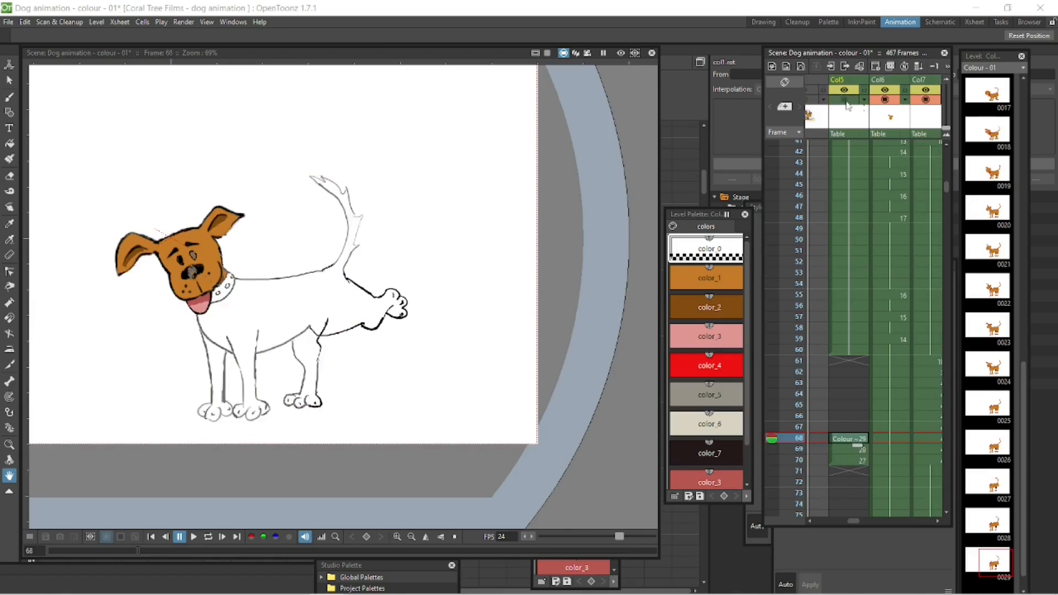
left_click(847, 100)
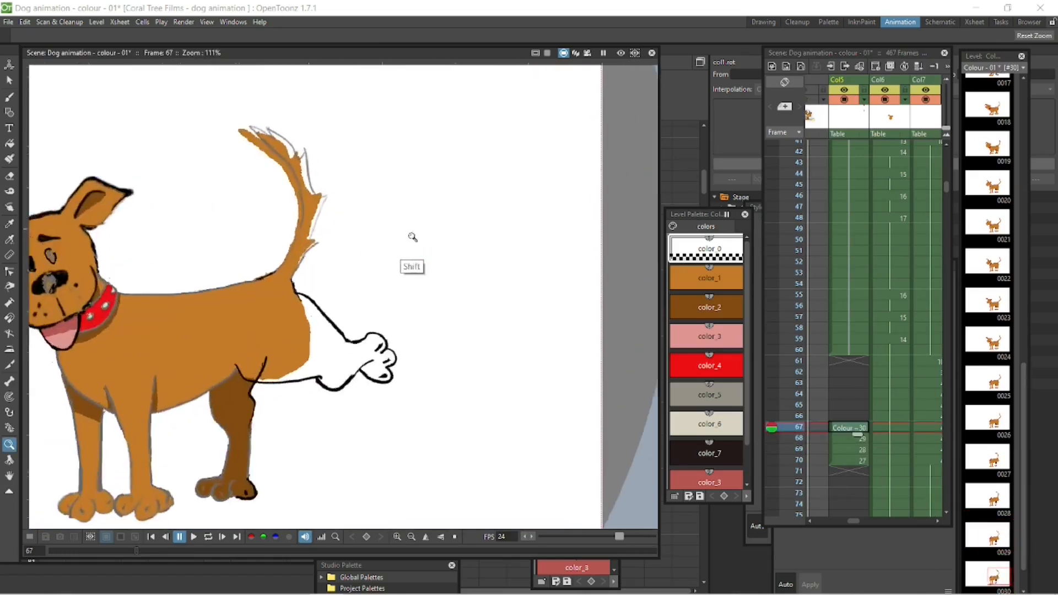
Fit the tail of colour drawing 30 at frame 67 to the pencil tail and clean its edges with color_1 and color_0.
left_click_drag(378, 139, 506, 318)
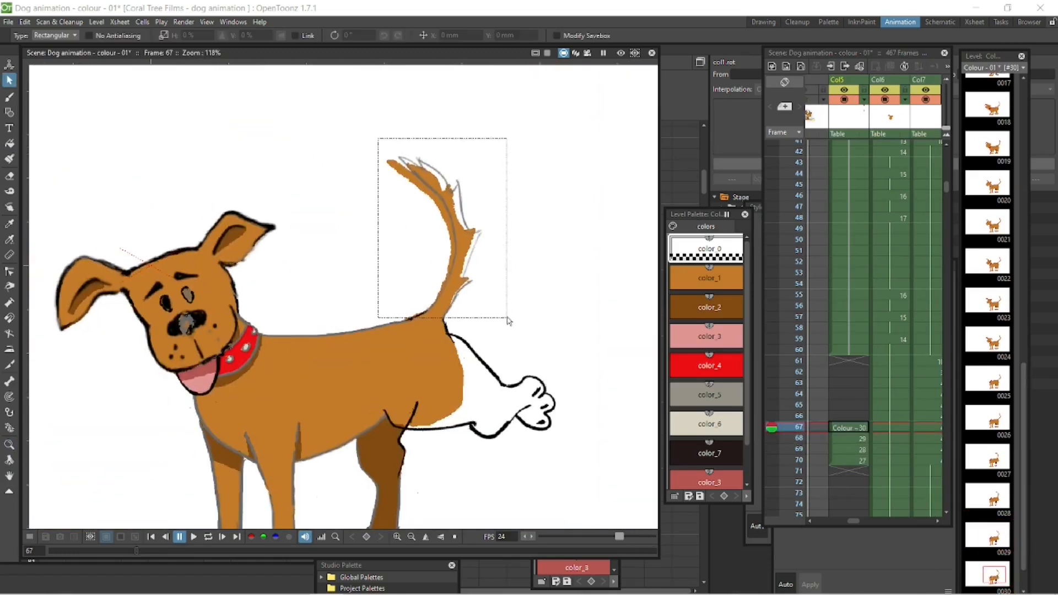
key("j")
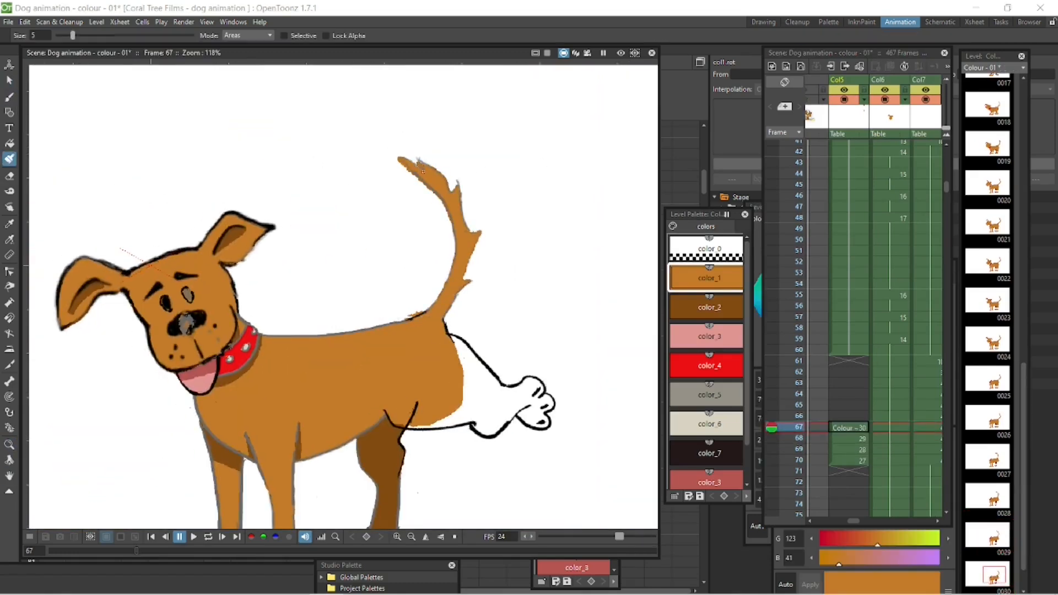
left_click_drag(418, 169, 407, 161)
left_click(705, 248)
left_click_drag(407, 316, 420, 311)
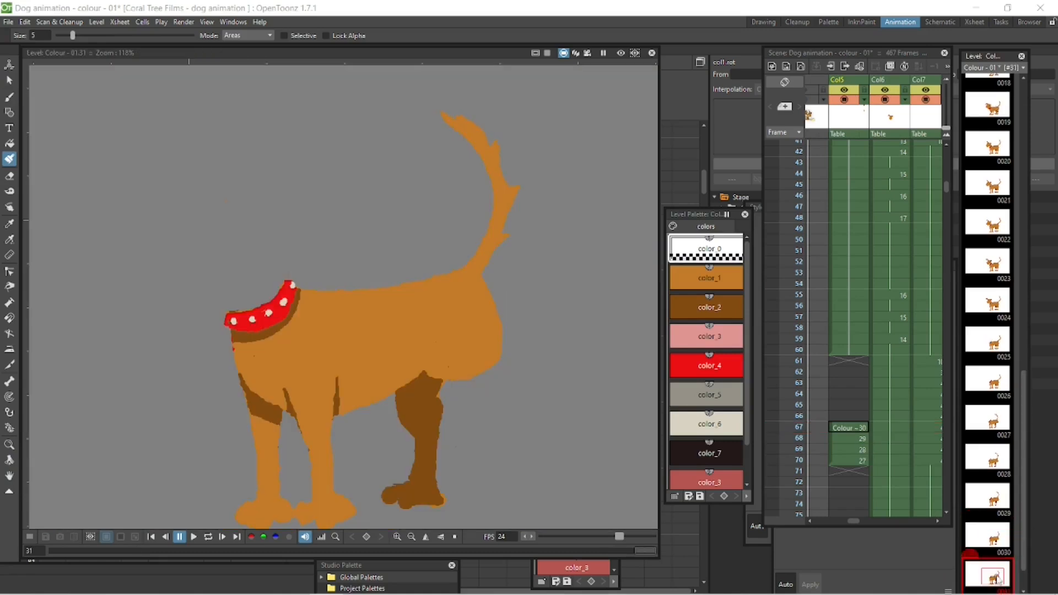
Place duplicated colour drawing 31 at frame 66 in Col5, rotating its tail onto the pencil lines and touching it up with color_1.
key("ctrl+z")
left_click_drag(986, 575, 847, 418)
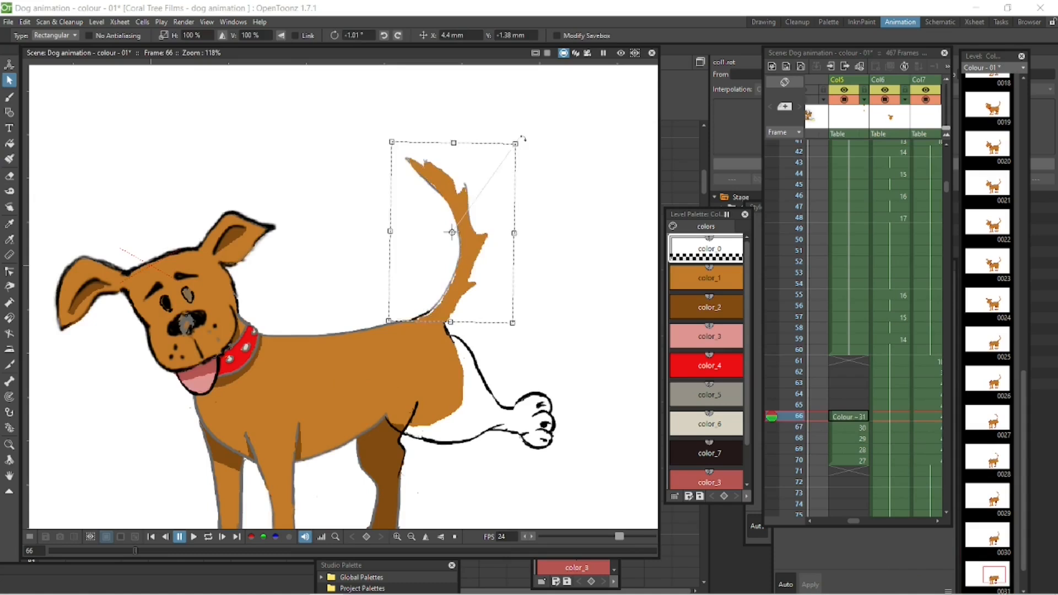
scroll(539, 189, "up", 2)
left_click(9, 159)
left_click(706, 277)
left_click_drag(381, 154, 439, 188)
left_click(675, 261)
left_click(10, 444)
left_click_drag(538, 360, 537, 387)
Duplicate colour drawing 31 as drawing 32 and place it at frame 65 in Col5.
left_click(847, 372)
left_click(845, 416)
mouse_move(1023, 221)
left_mouse_down()
mouse_move(1023, 551)
mouse_move(847, 410)
left_mouse_up()
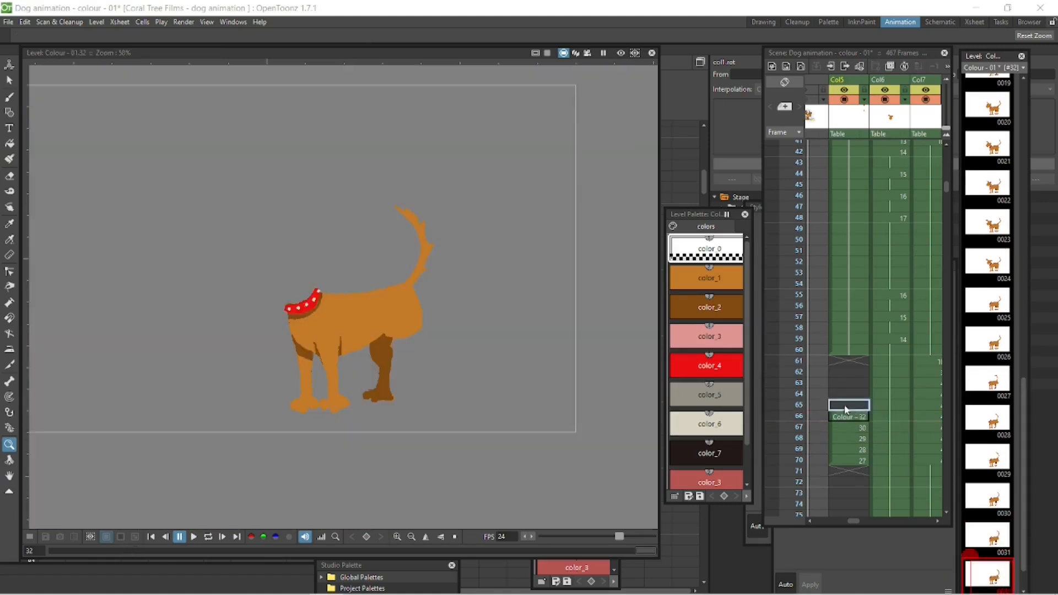
left_click(859, 425)
left_click(989, 536)
key("d")
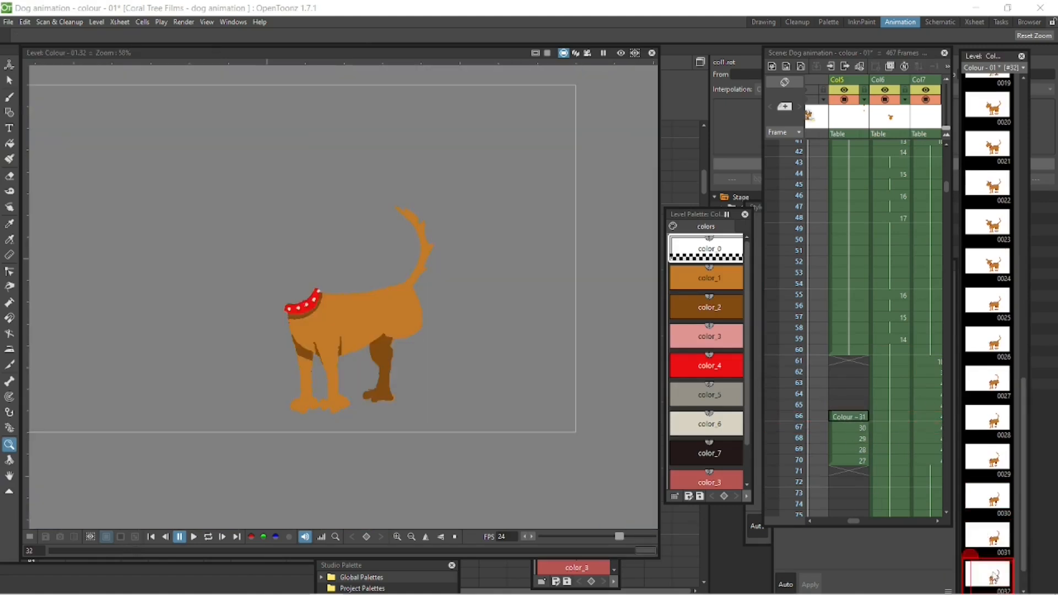
left_click_drag(992, 573, 849, 406)
left_click(851, 407)
Rotate the tail of colour drawing 32 onto the pencil tail and clean its edges with color_1 and color_0.
left_click_drag(545, 333, 519, 287)
left_click(10, 80)
left_click_drag(365, 179, 498, 379)
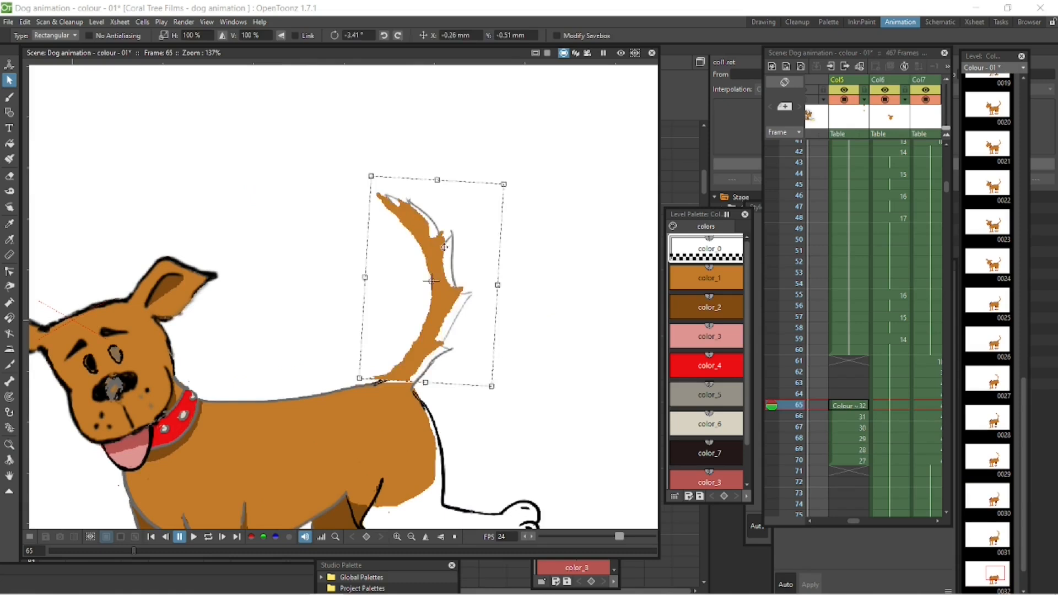
left_click(9, 159)
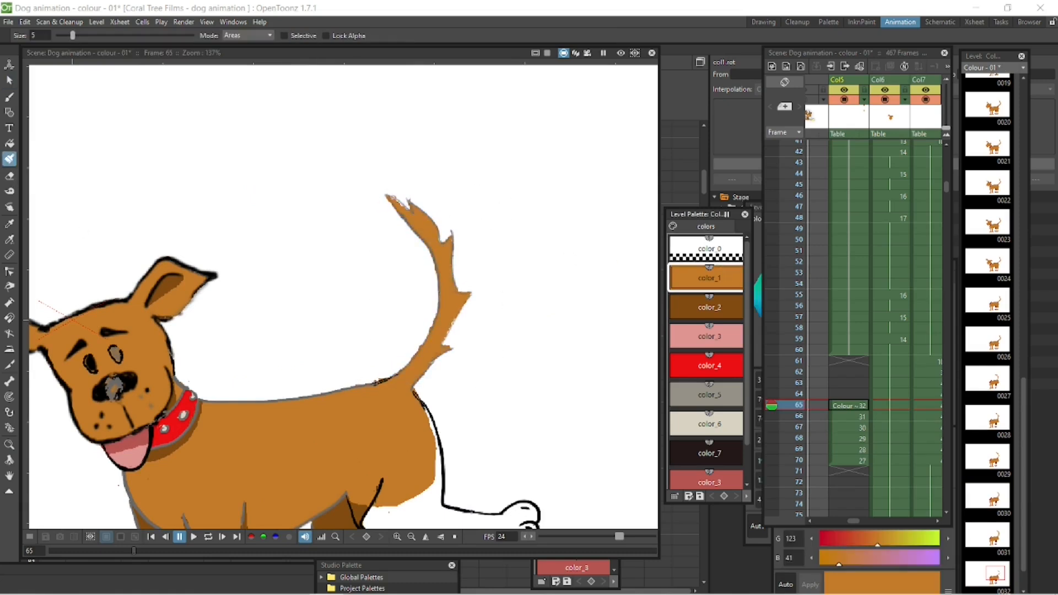
left_click(709, 249)
left_click_drag(432, 374, 384, 347)
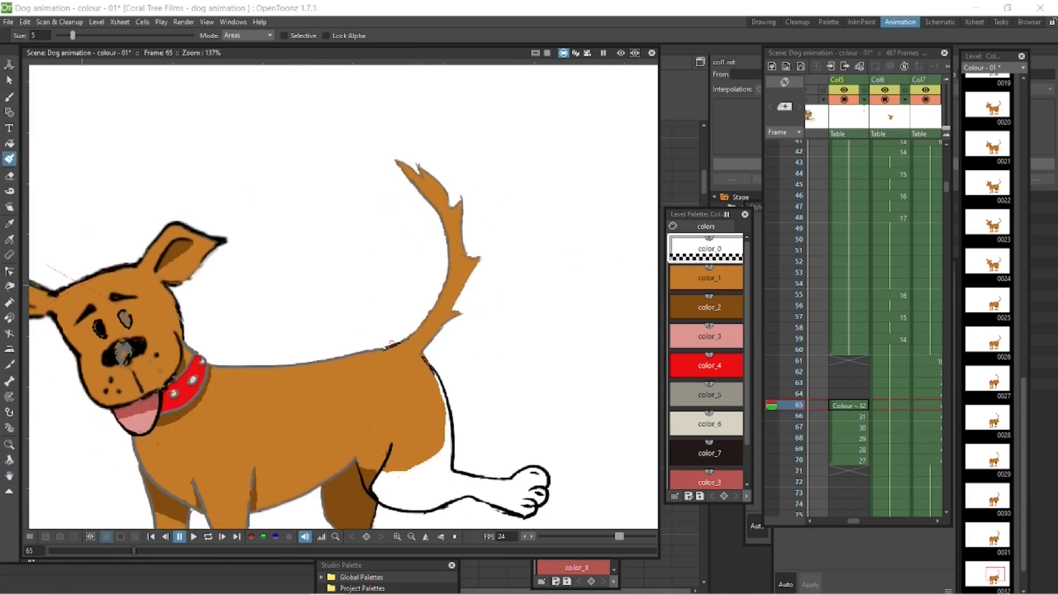
Duplicate colour drawing 32 and place the copy at frame 64 in Col5.
left_click(994, 582)
key("d")
left_click_drag(994, 578, 851, 395)
left_click(856, 398)
Select the tail at frame 64 and rotate it to match the pencil tail.
mouse_move(551, 288)
left_mouse_down()
mouse_move(557, 309)
mouse_move(549, 269)
left_mouse_up()
key("s")
left_click_drag(353, 144, 486, 351)
left_click_drag(491, 142, 506, 155)
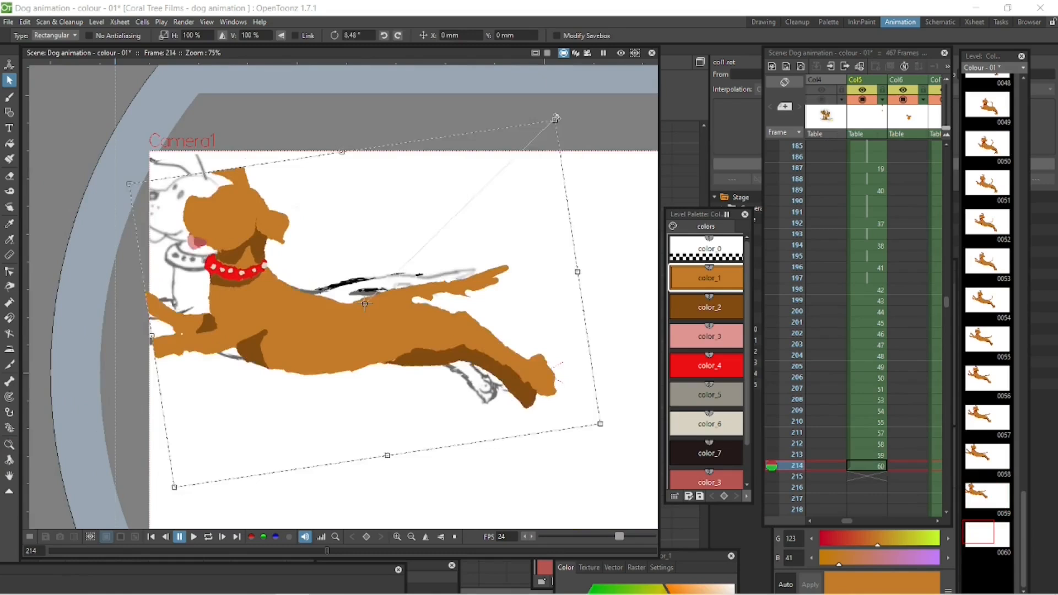
Select the coloured leaping dog in drawing 60 at frame 214 and rotate it towards the pencil lines.
left_click_drag(582, 463, 581, 466)
left_click_drag(328, 240, 557, 435)
left_click_drag(559, 438, 554, 442)
left_click(477, 263)
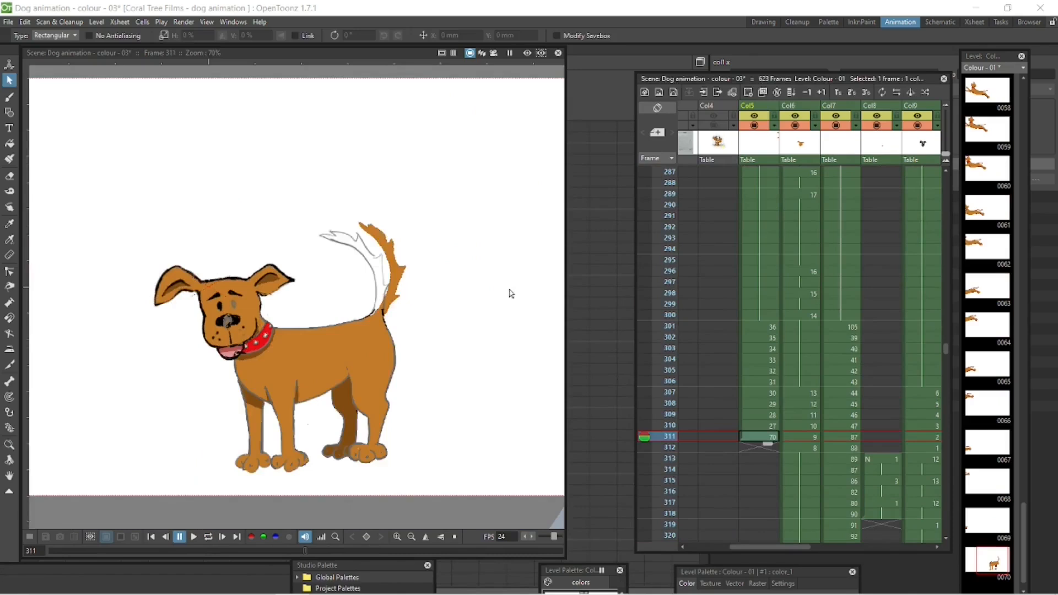
Switch the visibility of Col5 and its neighbouring columns to compare colour and pencil lines at frame 311.
left_click(753, 127)
mouse_move(799, 547)
left_mouse_down()
mouse_move(888, 547)
mouse_move(769, 546)
left_mouse_up()
left_click(844, 126)
left_click(745, 127)
left_click(745, 127)
left_click(784, 126)
left_click(769, 126)
Select the tail of colour drawing 70 at frame 311 and fit it to the pencil tail.
left_click(9, 444)
left_click(9, 81)
left_click_drag(190, 135, 331, 333)
left_click_drag(300, 217, 269, 219)
left_click_drag(592, 575, 619, 163)
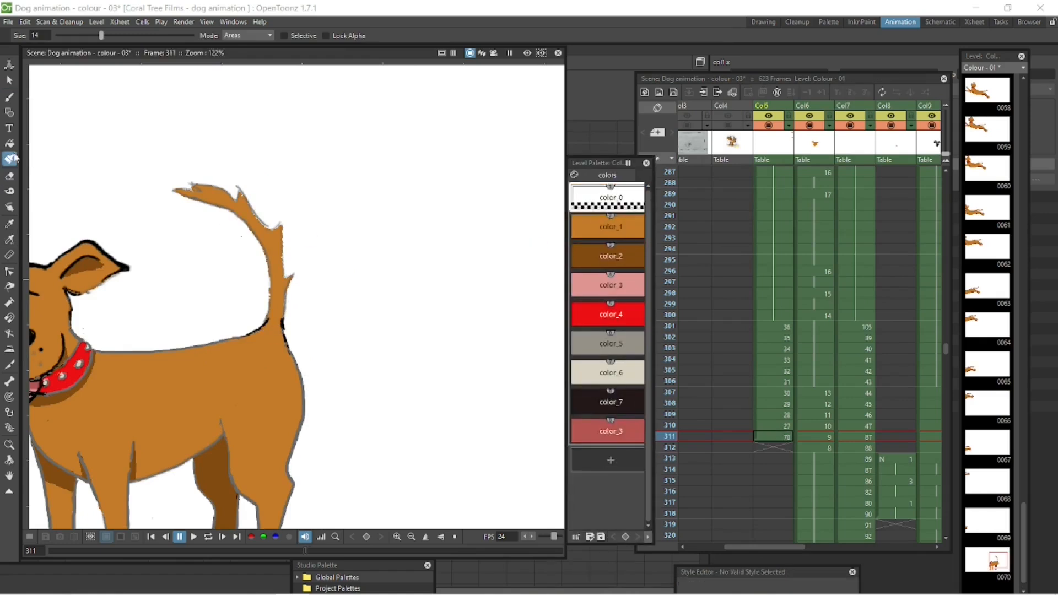
Duplicate colour drawing 70 as drawing 71 and place it at frame 312 in Col5.
left_click(987, 559)
left_click(9, 444)
left_click(777, 448)
mouse_move(305, 551)
left_mouse_down()
mouse_move(295, 554)
mouse_move(305, 552)
left_mouse_up()
left_click(758, 481)
left_click(9, 81)
mouse_move(764, 548)
left_mouse_down()
mouse_move(892, 547)
mouse_move(748, 547)
left_mouse_up()
Fit the tail of colour drawing 71 at frame 312 to the pencil tail and touch it up with color_1.
left_click(748, 480)
left_click(8, 444)
left_click(748, 492)
left_click(9, 81)
left_click(9, 158)
left_click(9, 80)
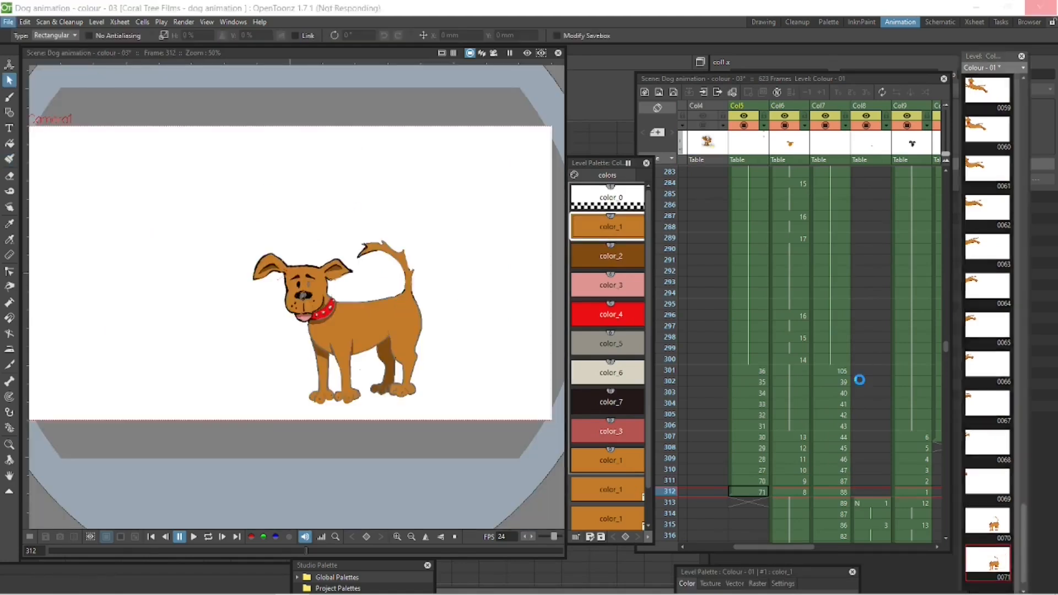
Add colour drawing 72 at frame 313 in Col5, rotating its tail onto the pencil lines and touching it up with color_1.
left_click(749, 481)
left_click(8, 444)
left_click(748, 502)
left_click(9, 80)
left_click_drag(242, 226, 396, 349)
mouse_move(399, 225)
left_mouse_down()
mouse_move(409, 239)
mouse_move(389, 261)
left_mouse_up()
scroll(458, 322, "up", 4)
left_click(9, 159)
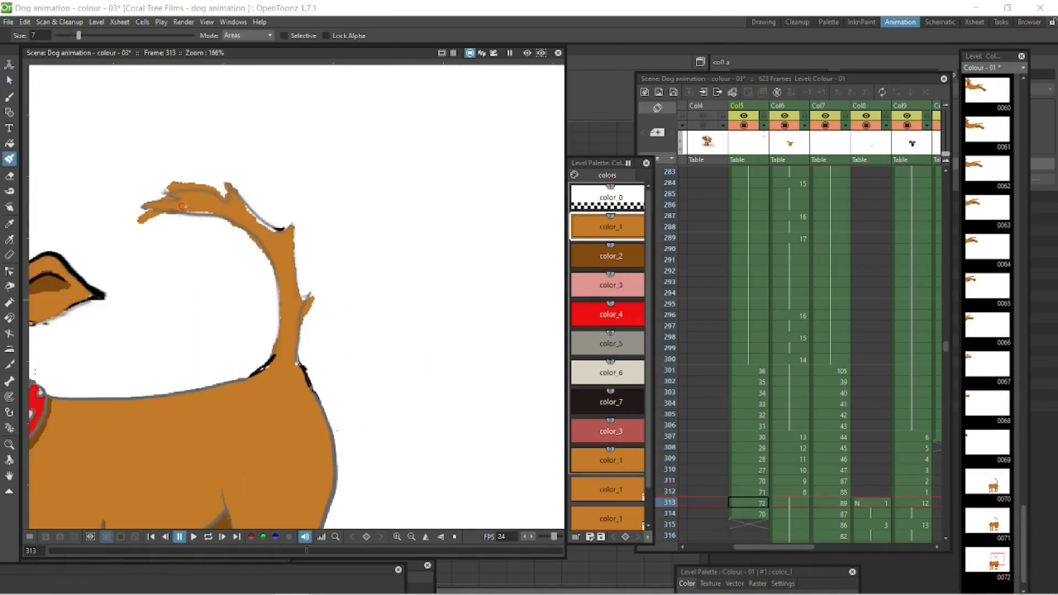
left_click(8, 444)
left_click(748, 502)
Redraw the tail outline of pencil drawing 89 at frame 313 in Col7 with the color_2 brush.
left_click(831, 503)
left_click(9, 475)
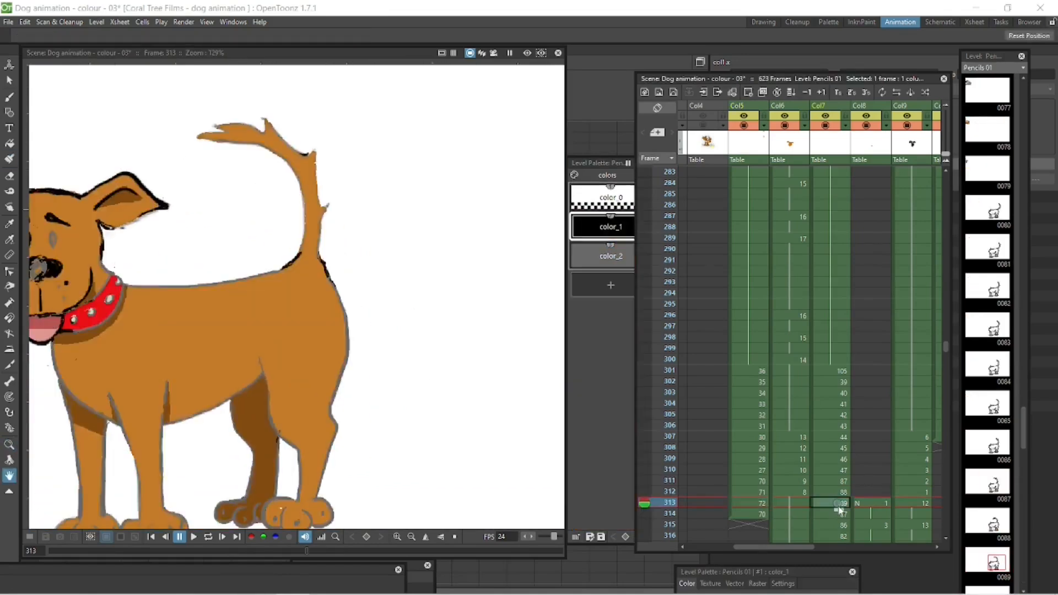
left_click(9, 97)
left_click(611, 256)
left_click(644, 492)
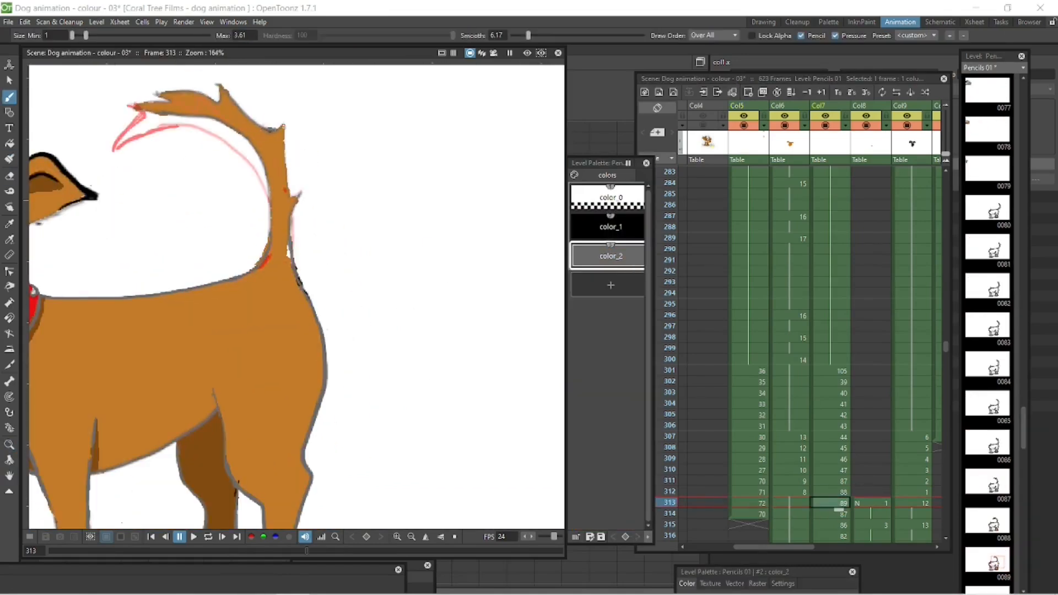
left_click_drag(220, 248, 337, 246)
Clean the overflowing tail colour of drawing 72 at frame 313 with color_0.
left_click(748, 503)
left_click(611, 198)
left_click(9, 159)
left_click_drag(598, 163, 569, 179)
left_click(644, 492)
left_click(9, 444)
left_click(758, 492)
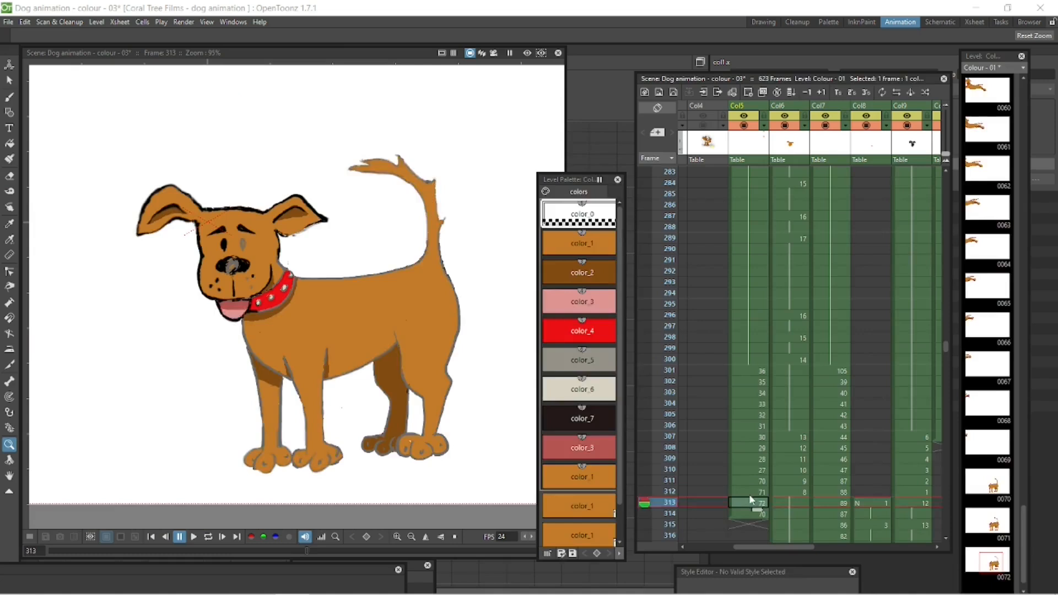
Try reusing colour drawing 28 at frame 315 in Col5.
scroll(753, 504, "down", 2)
left_click(753, 382)
left_click(757, 414)
left_click(753, 460)
key("ctrl+v")
left_click(758, 383)
left_click(752, 460)
key("ctrl+v")
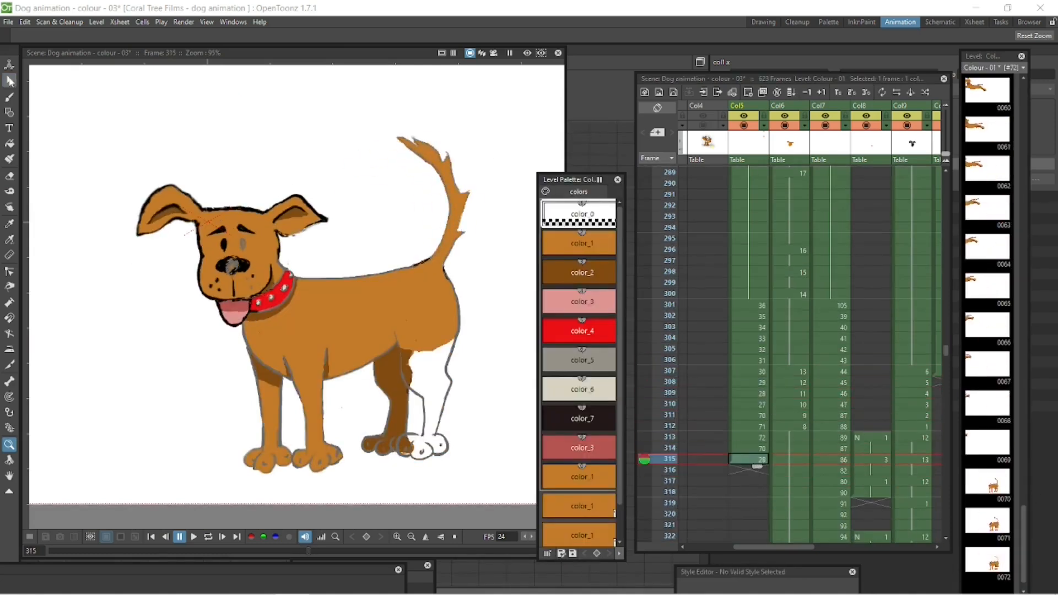
Clear frame 315 in Col5 and place duplicated colour drawing 73 there.
left_click(987, 481)
left_click(9, 80)
left_click(748, 460)
key("Delete")
left_click(749, 448)
left_click_drag(1023, 563, 1021, 570)
left_click(753, 460)
Fill the gaps in the hind legs and paws with color_1 in the colour drawings around frames 312 to 315.
left_click_drag(526, 433, 540, 386)
left_click(579, 243)
left_click(9, 158)
left_click(752, 437)
left_click(753, 405)
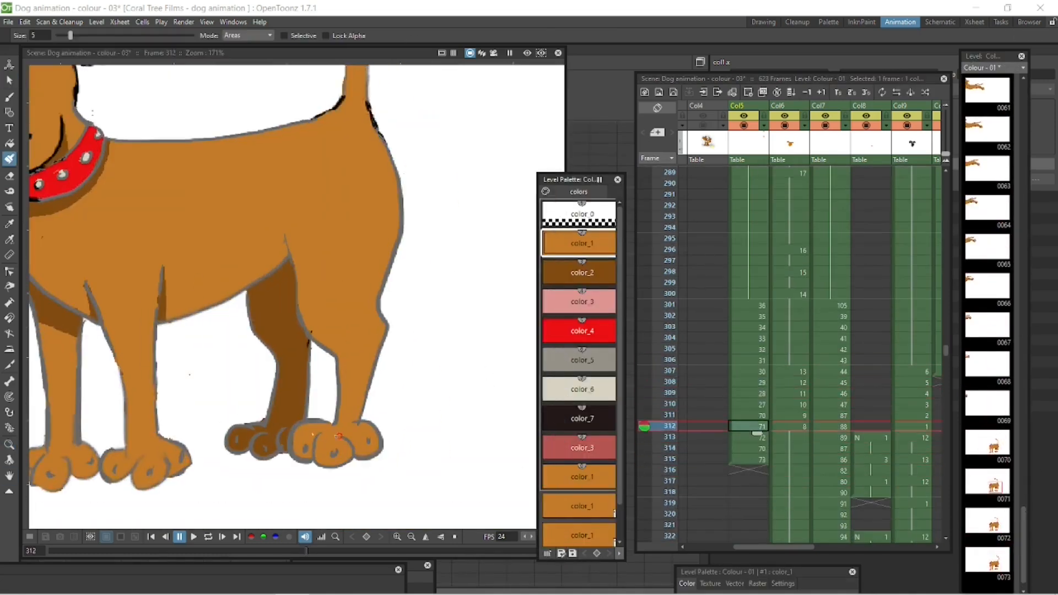
left_click(753, 460)
left_click_drag(435, 313, 464, 380)
Try reusing colour drawing 33 at frame 316 in Col5.
left_click(987, 559)
left_click(750, 383)
left_click(752, 471)
key("ctrl+v")
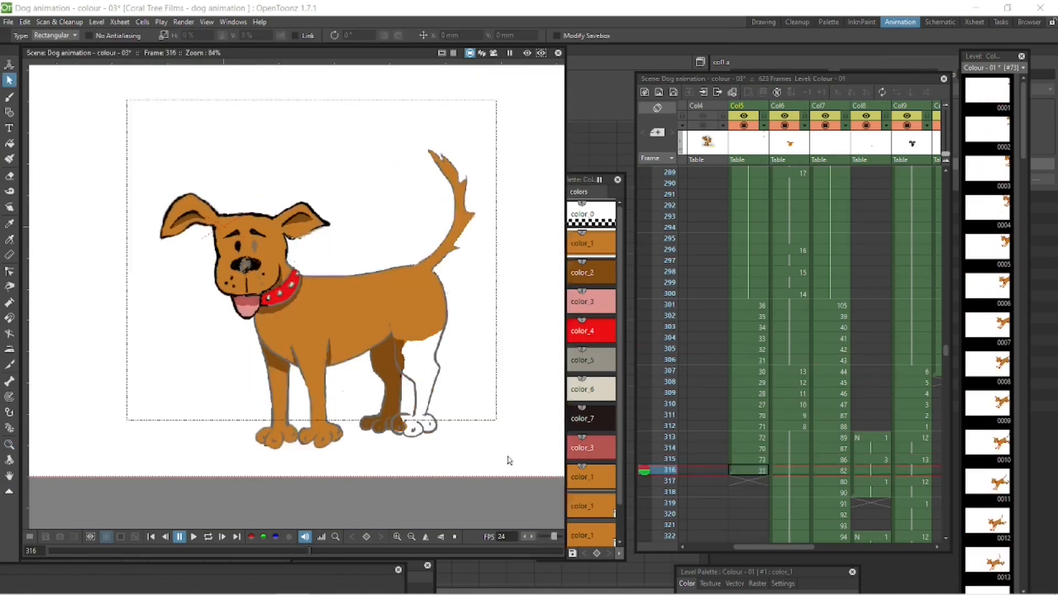
Replace the cell at frame 316 in Col5 with duplicated colour drawing 74.
left_click(10, 80)
left_click(987, 535)
left_click(752, 449)
left_click_drag(309, 551, 265, 556)
left_click(748, 470)
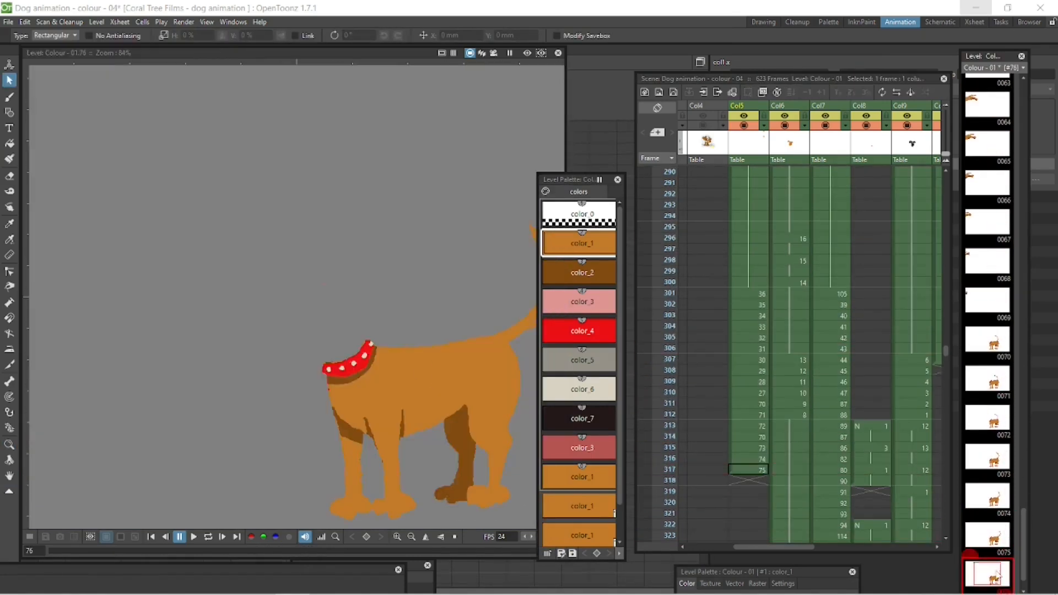
Fit the tail of colour drawing 76 at frame 318 to the pencil tail and touch up its edges.
left_click(748, 481)
left_click_drag(331, 160, 451, 328)
left_click(9, 158)
left_click_drag(475, 241, 441, 200)
left_click(748, 470)
left_click(748, 481)
Add duplicated colour drawing 77 at frame 319, touch up its tail with color_1 and compare it with the preceding frames.
left_click(751, 493)
key("d")
left_click(9, 80)
left_click(9, 159)
left_click(591, 243)
left_click_drag(360, 328, 412, 296)
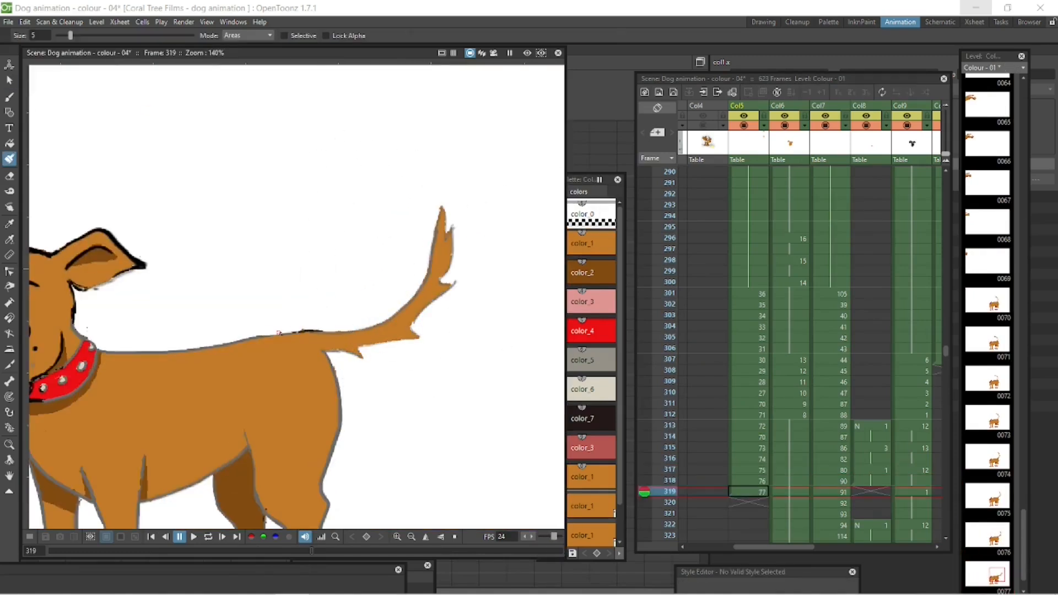
left_click(748, 481)
left_click(750, 460)
left_click(748, 492)
Add duplicated colour drawing 78 at frame 320 in Col5 and rotate its tail onto the pencil tail.
scroll(537, 386, "up", 6)
left_click(987, 574)
left_click(749, 503)
left_click(10, 81)
left_click_drag(467, 157, 297, 328)
left_click_drag(470, 155, 485, 176)
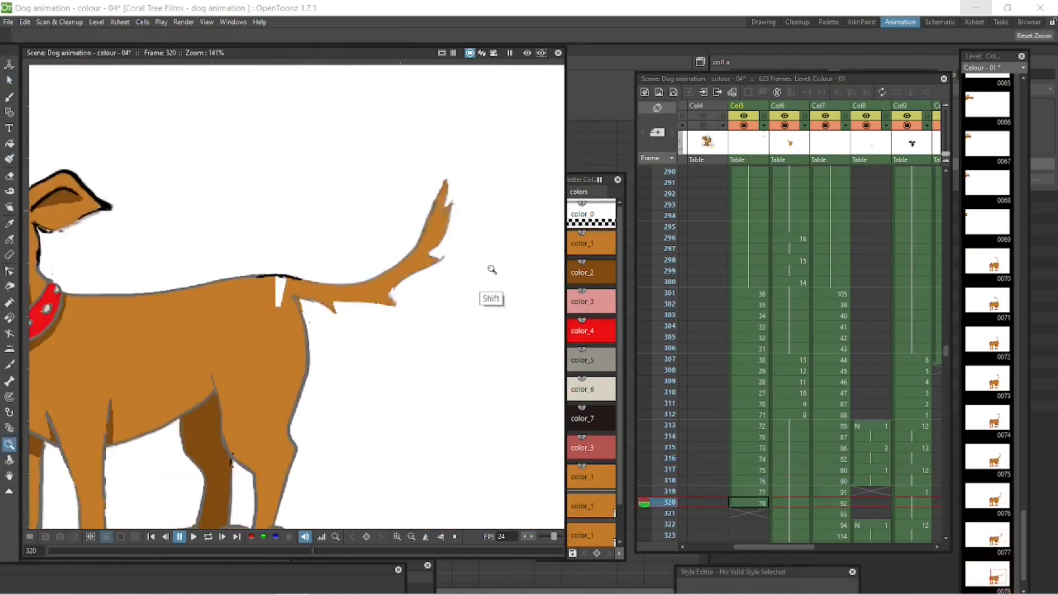
Touch up the tail of colour drawing 78 at frame 320 and play the coloured animation from the start.
left_click(9, 158)
scroll(451, 256, "up", 3)
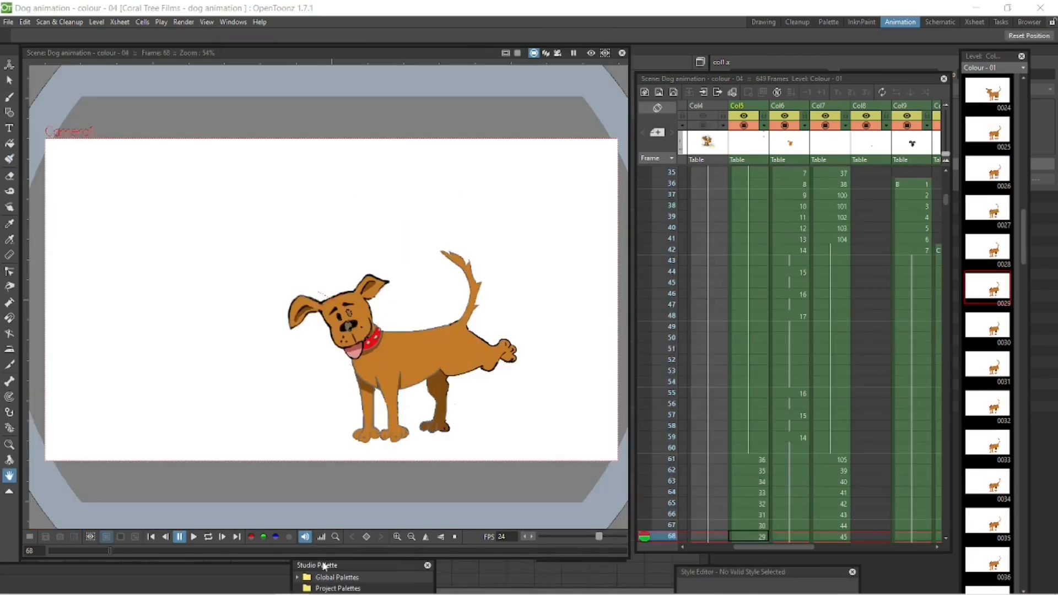
left_click(150, 539)
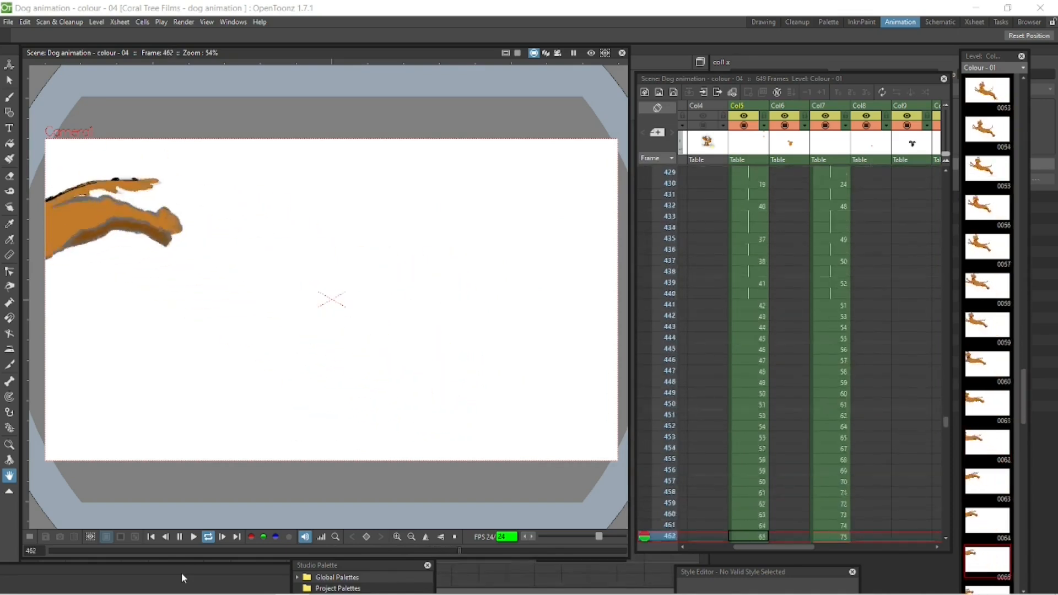
left_click(180, 541)
Select the Pencils 01 level in Col7, show its level palette beside the drawing and choose color_2.
left_click(826, 127)
left_click(829, 172)
left_click(582, 561)
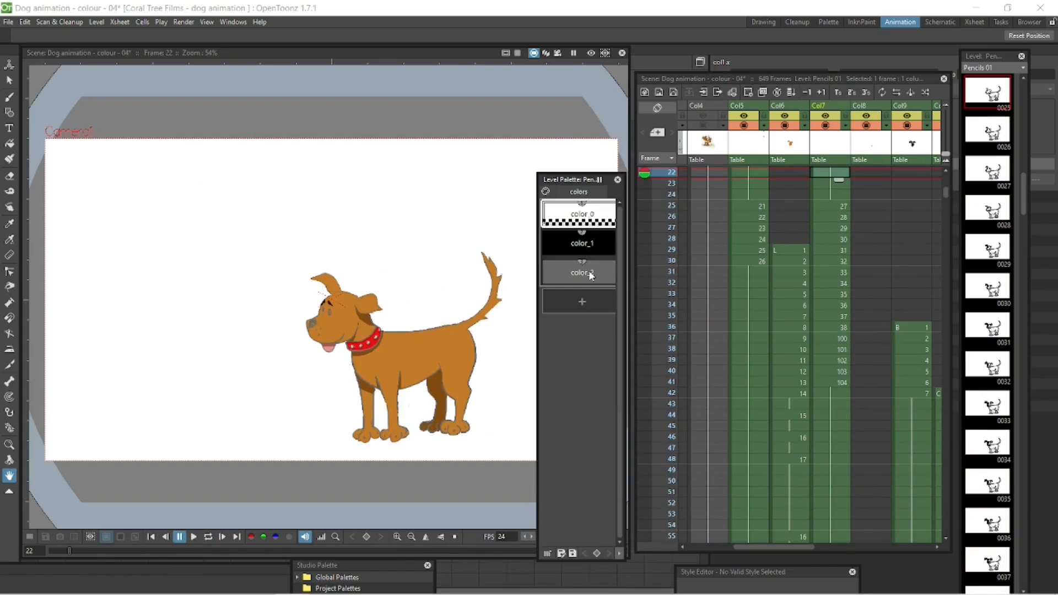
left_click_drag(579, 179, 565, 195)
left_click(576, 288)
left_click_drag(482, 313, 476, 289)
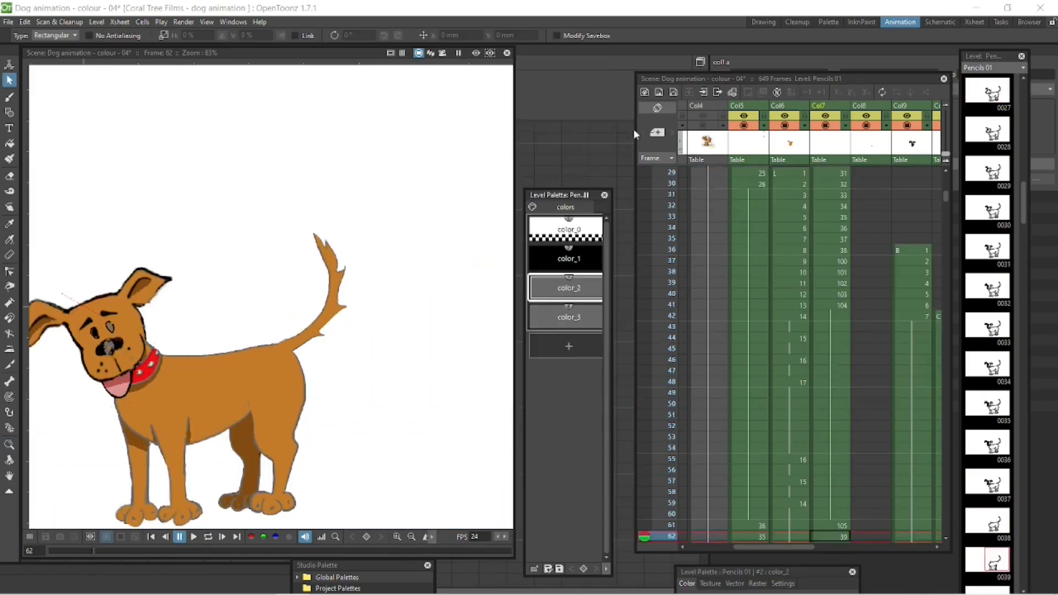
Sample the black outline of the dog's ear at frame 62 as the colour for Pencils 01's grey color_2.
scroll(271, 299, "up", 2)
left_click(10, 223)
left_click(218, 175)
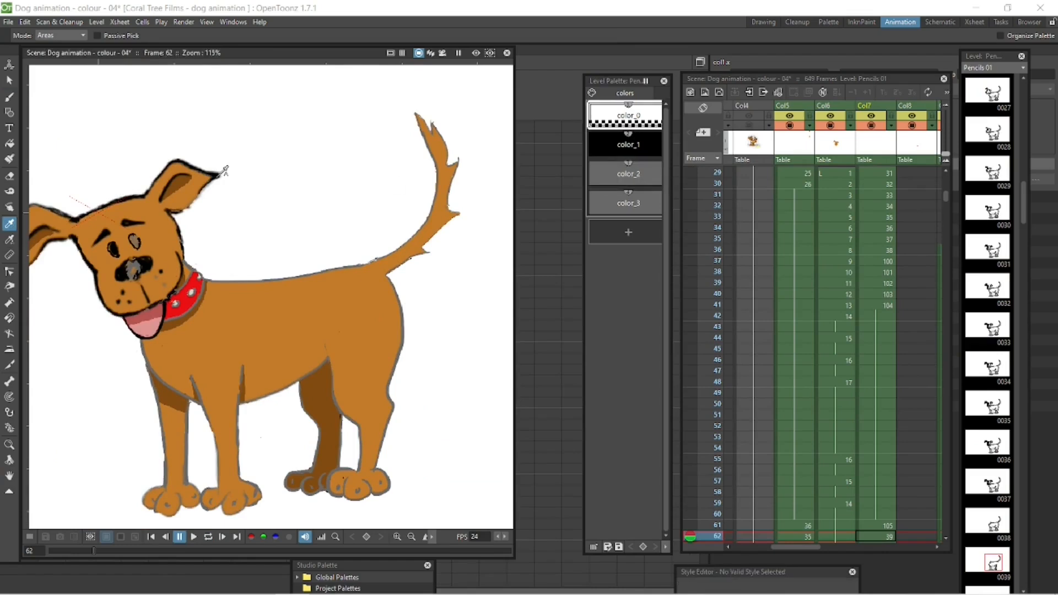
left_click(9, 239)
left_click(628, 173)
left_click(218, 176)
key("shift+space")
Recolour the grey line styles of the Col14 drawing near frame 61 with the dark outline colour.
mouse_move(477, 332)
left_mouse_down()
mouse_move(479, 350)
mouse_move(478, 336)
left_mouse_up()
left_click_drag(808, 547, 901, 548)
left_click(869, 525)
left_click(634, 203)
left_click(639, 181)
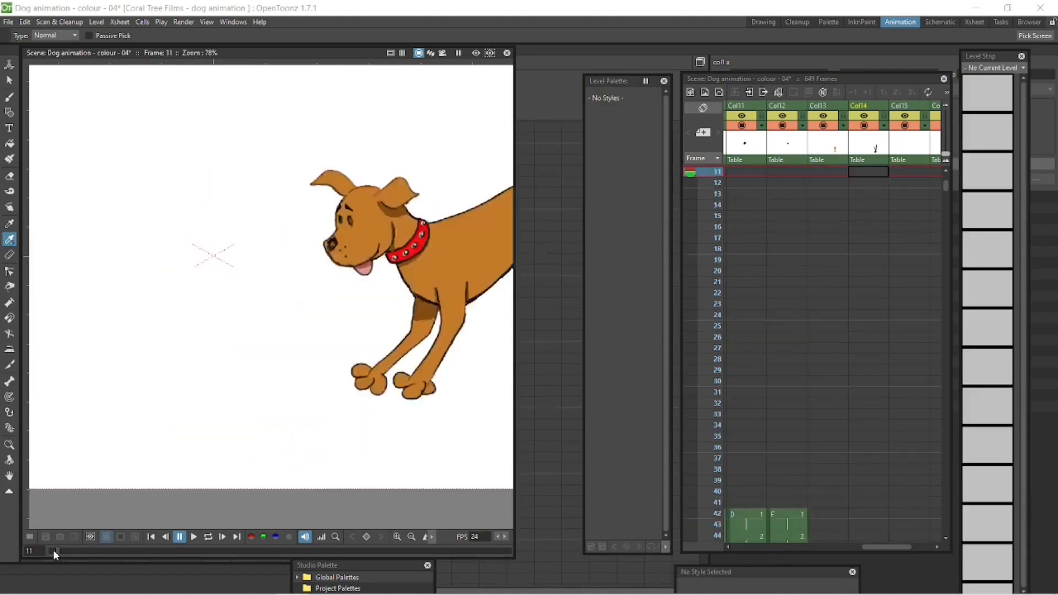
Change color_2 of Pencils 01 to the dark outline colour using the Col7 drawing at frame 23.
left_click_drag(53, 550, 58, 553)
mouse_move(881, 547)
left_mouse_down()
mouse_move(731, 548)
mouse_move(826, 550)
mouse_move(801, 549)
left_mouse_up()
left_click(845, 414)
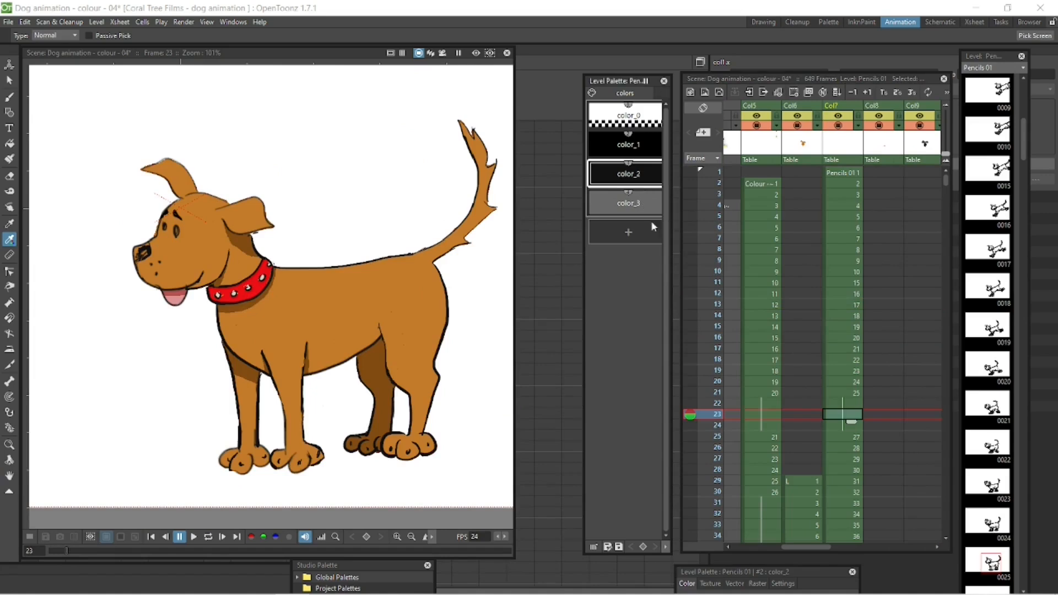
left_click(650, 176)
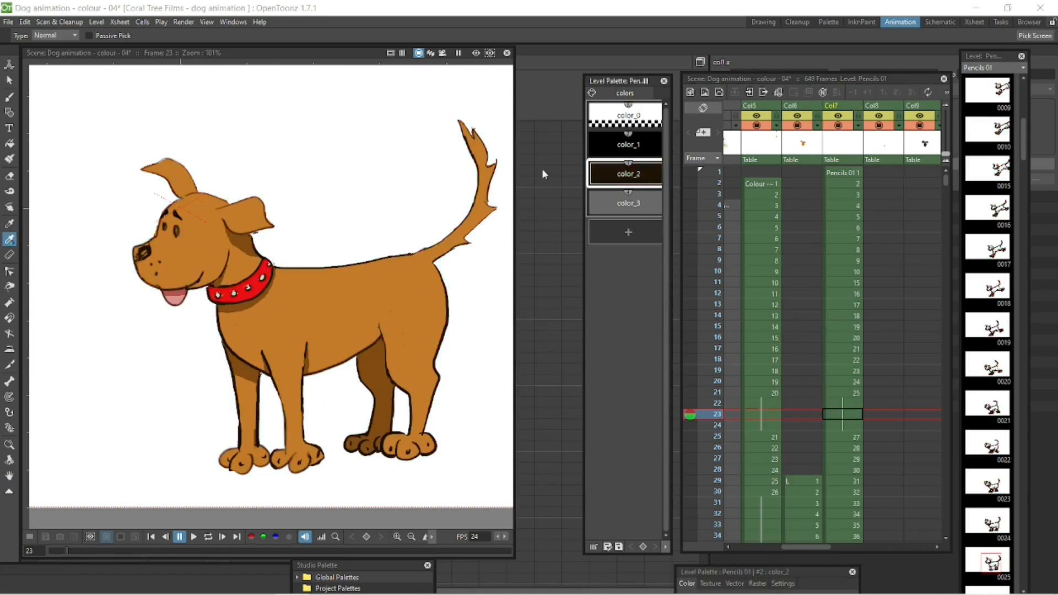
Recolour color_2 of level F in Col12 to black at frame 57.
left_click_drag(68, 552, 91, 554)
left_click_drag(817, 548, 867, 549)
left_click(805, 126)
left_click(883, 128)
left_click(883, 128)
left_click(889, 195)
left_click(643, 176)
left_click(651, 204)
left_click(648, 176)
Check level C's palette in Col10 and recolour color_2 of level B in Col9 to black.
left_click(807, 195)
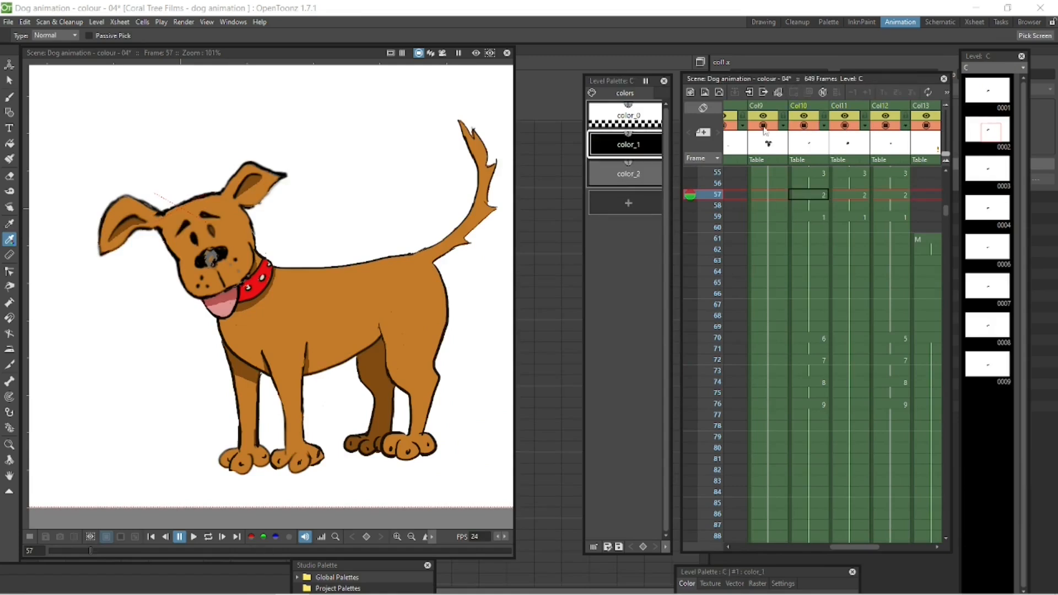
left_click(769, 195)
left_click(642, 176)
left_click(648, 203)
mouse_move(90, 553)
left_mouse_down()
mouse_move(63, 553)
mouse_move(193, 549)
mouse_move(71, 565)
mouse_move(84, 562)
left_mouse_up()
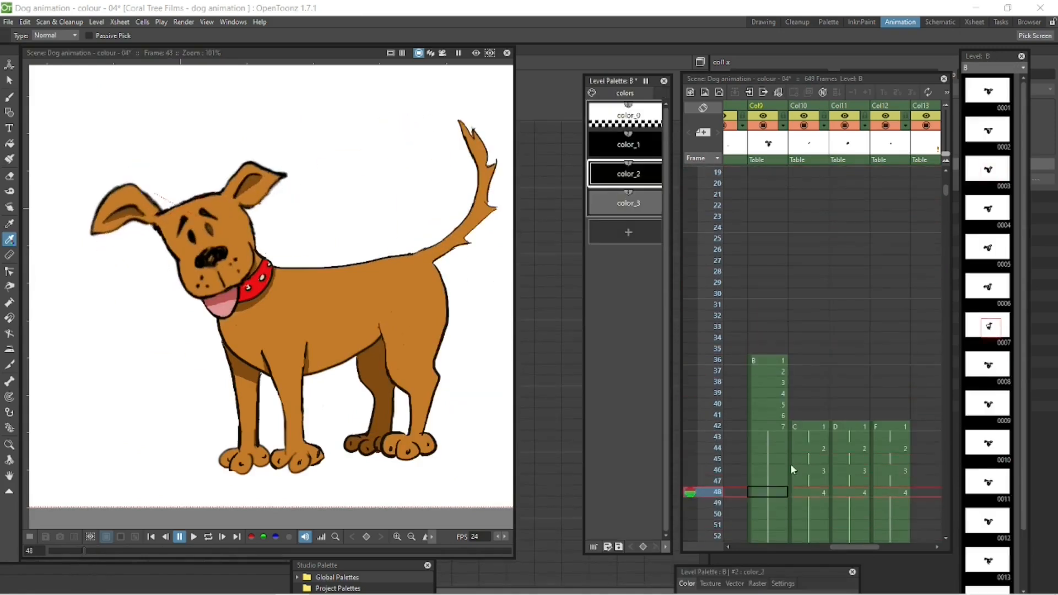
Fill the gaps in the eyes of level F drawing 3 at frame 46 with black color_1.
left_click(803, 481)
left_click(806, 470)
left_click(890, 471)
scroll(255, 222, "up", 6)
left_click(10, 159)
mouse_move(150, 233)
left_mouse_down()
mouse_move(158, 247)
mouse_move(151, 237)
left_mouse_up()
left_click(9, 176)
left_click(9, 159)
left_click(628, 115)
left_click(9, 175)
left_click(628, 144)
left_click(10, 159)
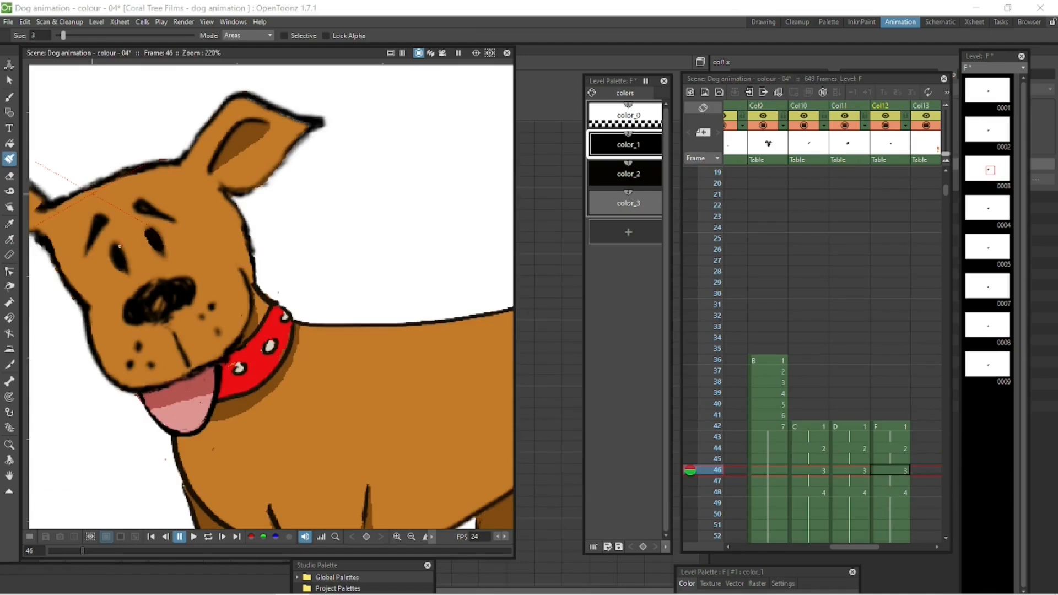
Ink over the dog's right-hand eye in level F drawing 3 with the Brush and undo the stray stroke.
left_click(890, 471)
key("shift+space")
left_click_drag(357, 261, 359, 291)
left_click_drag(209, 346, 209, 281)
left_click(9, 98)
mouse_move(236, 183)
left_mouse_down()
mouse_move(258, 219)
mouse_move(307, 211)
left_mouse_up()
key("ctrl+z")
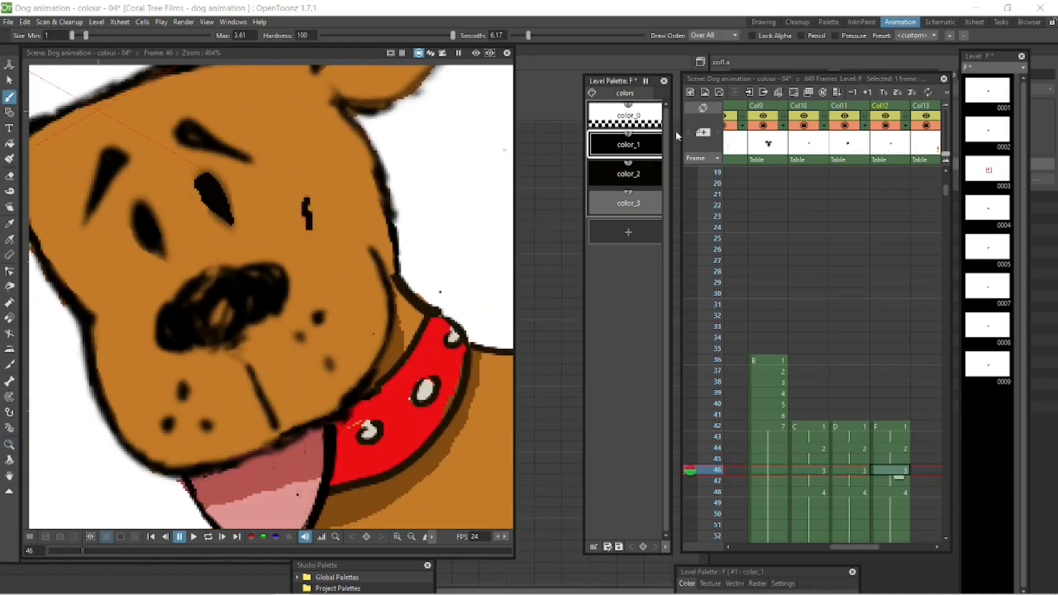
Clean the edges of the eyes in level F drawing 3 with color_0 and compare frames 44 and 46.
left_click(11, 176)
left_click(9, 159)
left_click(892, 455)
left_click(890, 471)
left_click(10, 176)
left_click(10, 159)
left_click(628, 115)
left_click_drag(212, 182, 206, 205)
left_click(9, 176)
left_click(892, 449)
left_click(10, 80)
left_click(896, 470)
key("shift+space")
left_click_drag(318, 251, 318, 318)
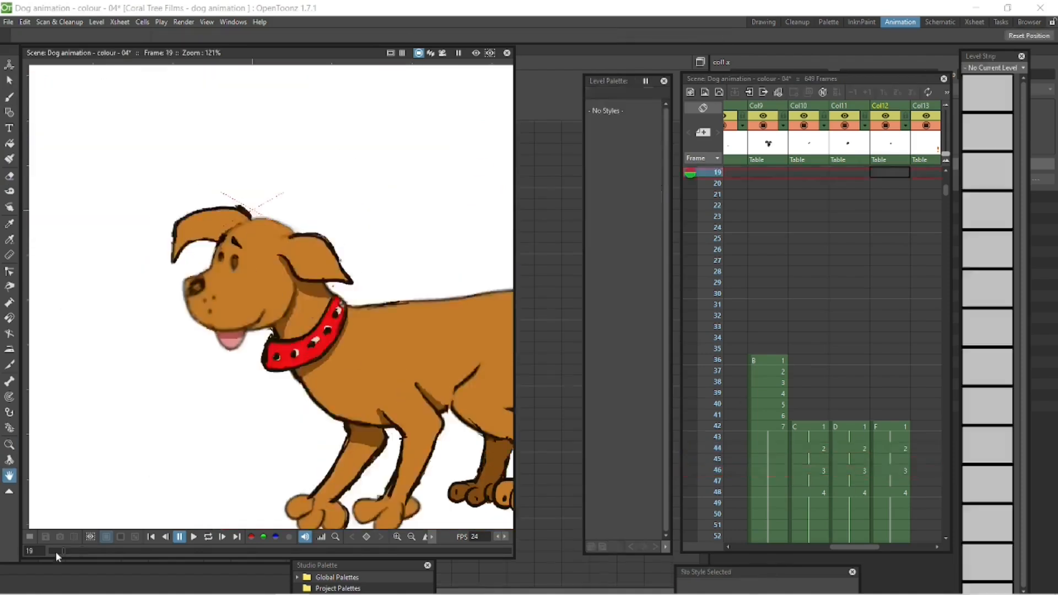
Erase the eyes from level F drawing 1 at frame 42 and undo the last edit.
left_click_drag(83, 551, 78, 554)
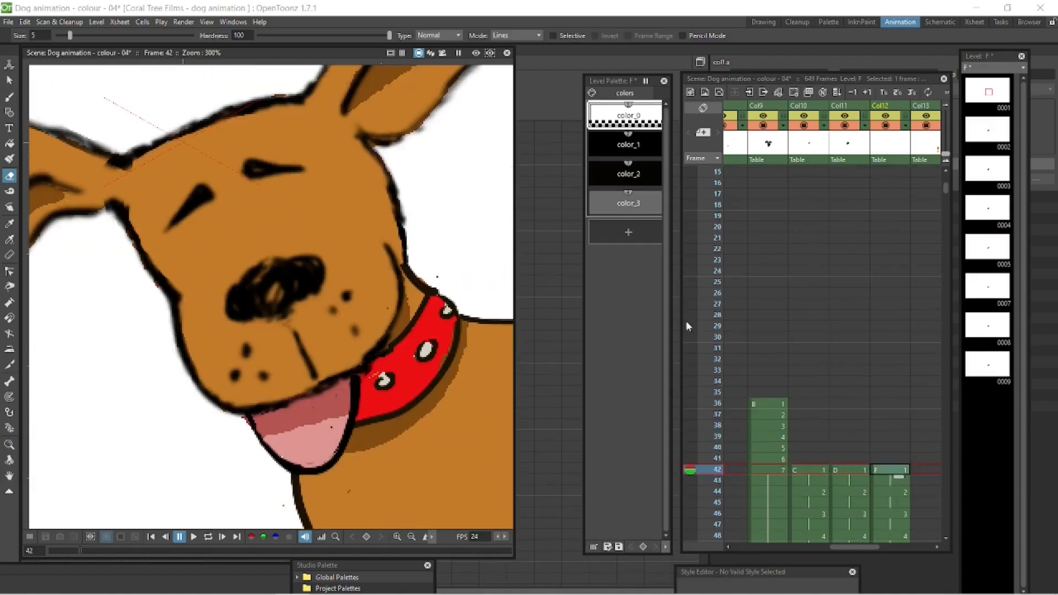
left_click(622, 144)
left_click(9, 176)
left_click(9, 79)
key("ctrl+z")
left_click(9, 176)
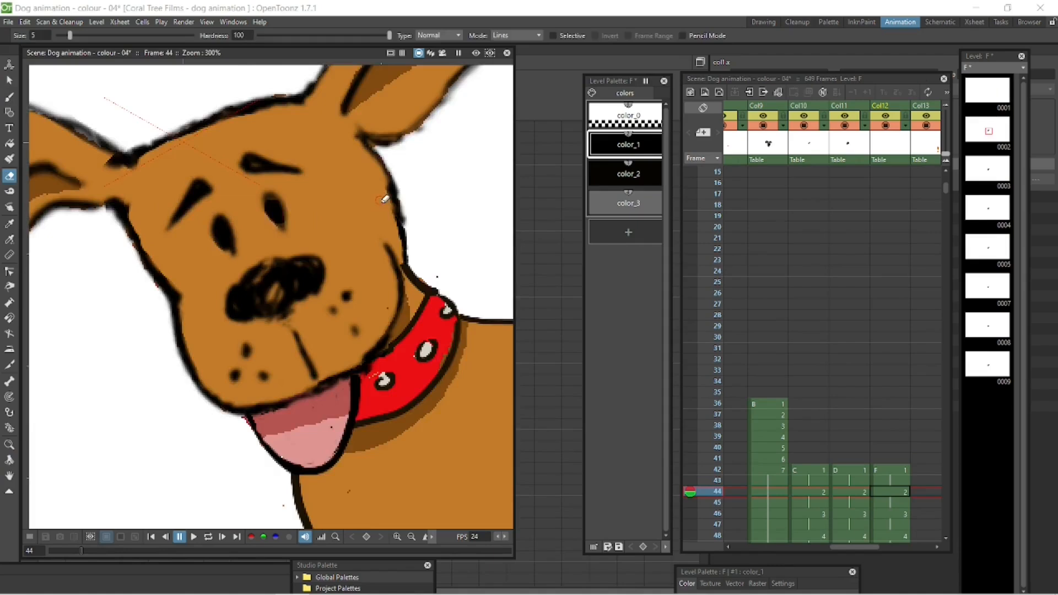
Soften the eraser, set the Brush hardness to 55.32 and repaint the eye in level F drawing 2 at frame 44.
scroll(275, 220, "up", 1)
left_click_drag(389, 35, 331, 35)
left_click(892, 492)
scroll(329, 192, "up", 2)
left_click(10, 97)
left_click_drag(453, 35, 393, 35)
left_click_drag(222, 206, 229, 229)
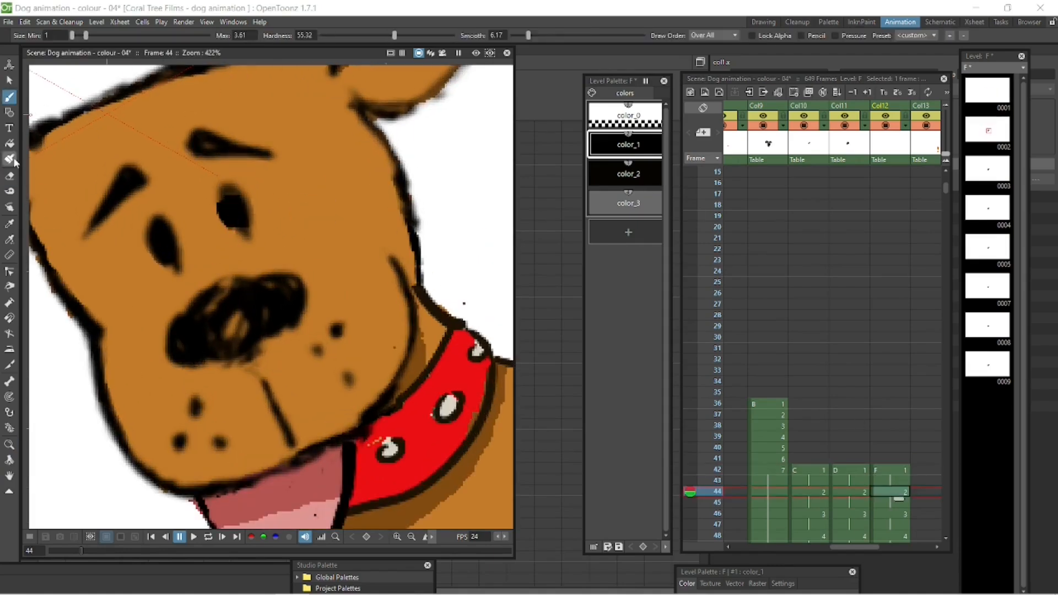
left_click(10, 176)
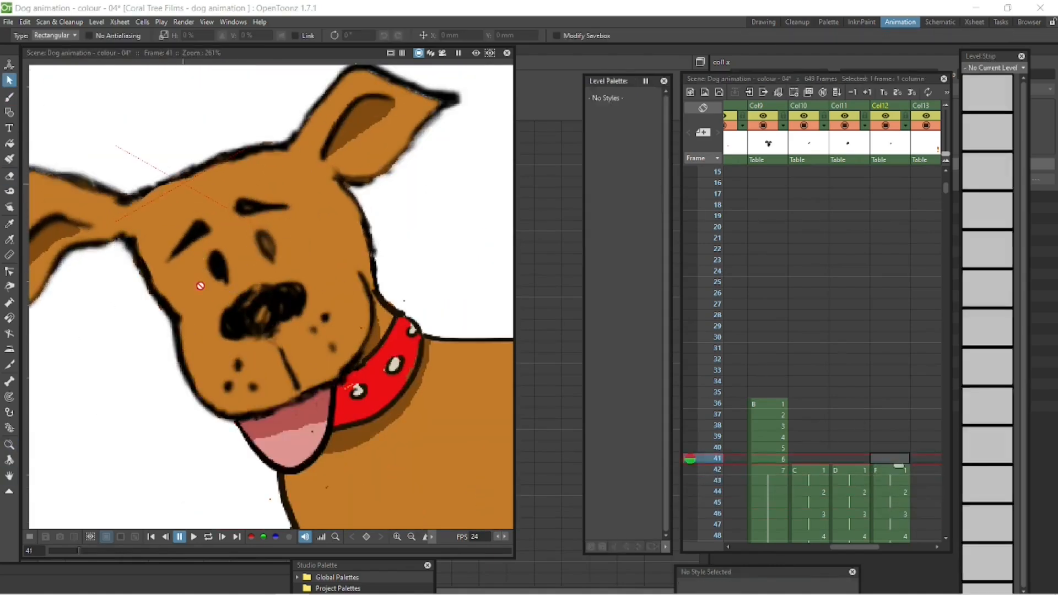
left_click(892, 492)
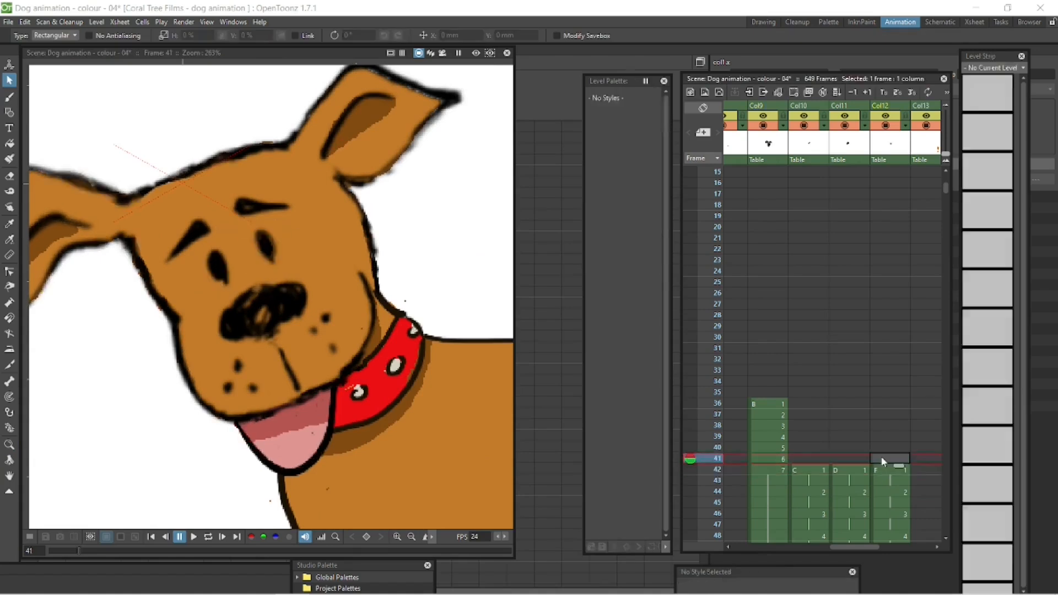
left_click(768, 404)
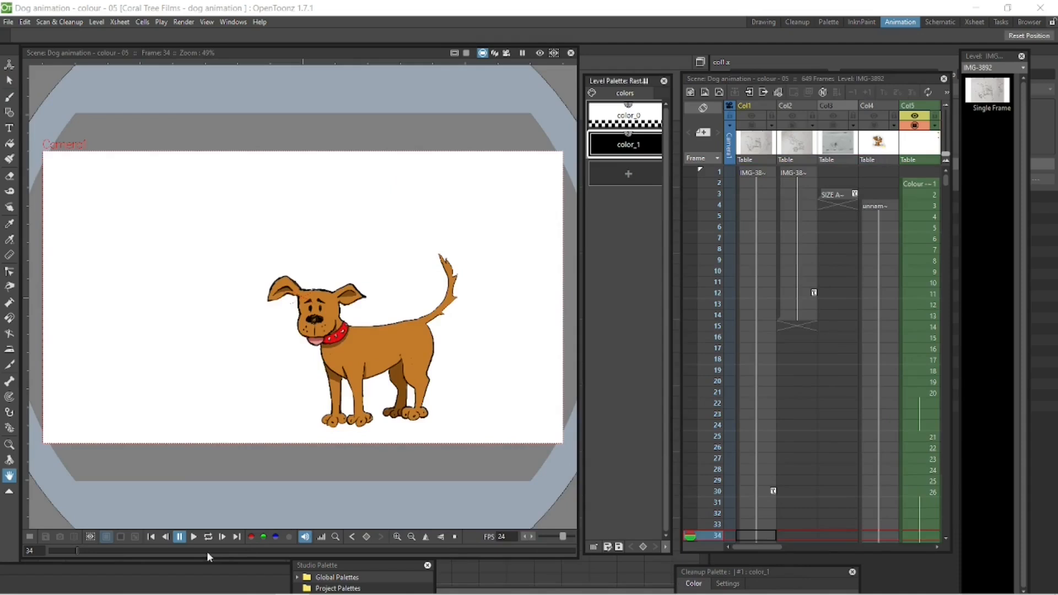
Play the animation and collapse columns Col5 to Col16 into a single sub-xsheet column.
left_click(208, 537)
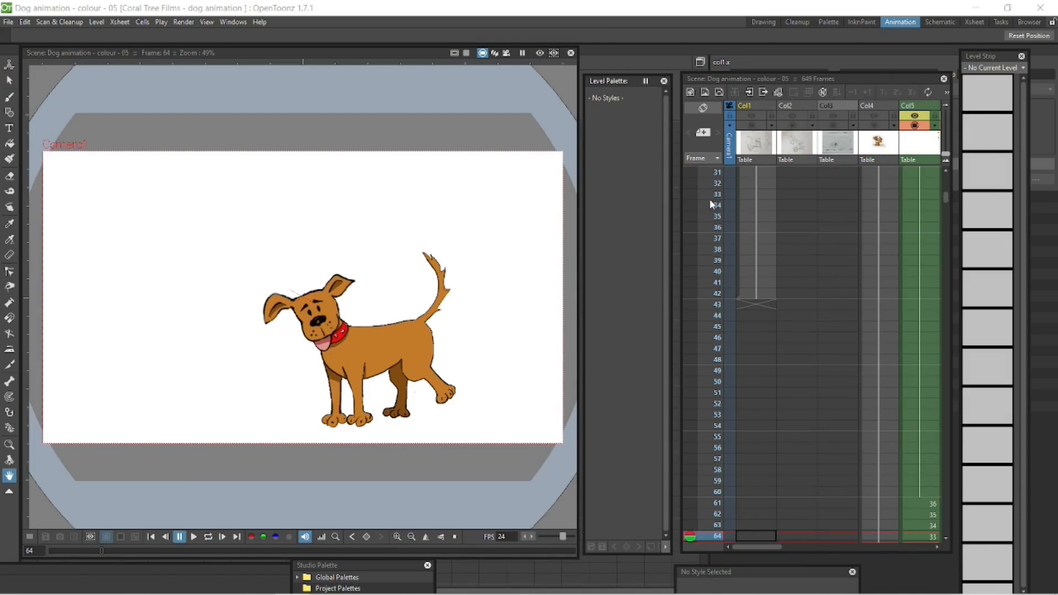
left_click_drag(679, 182, 388, 182)
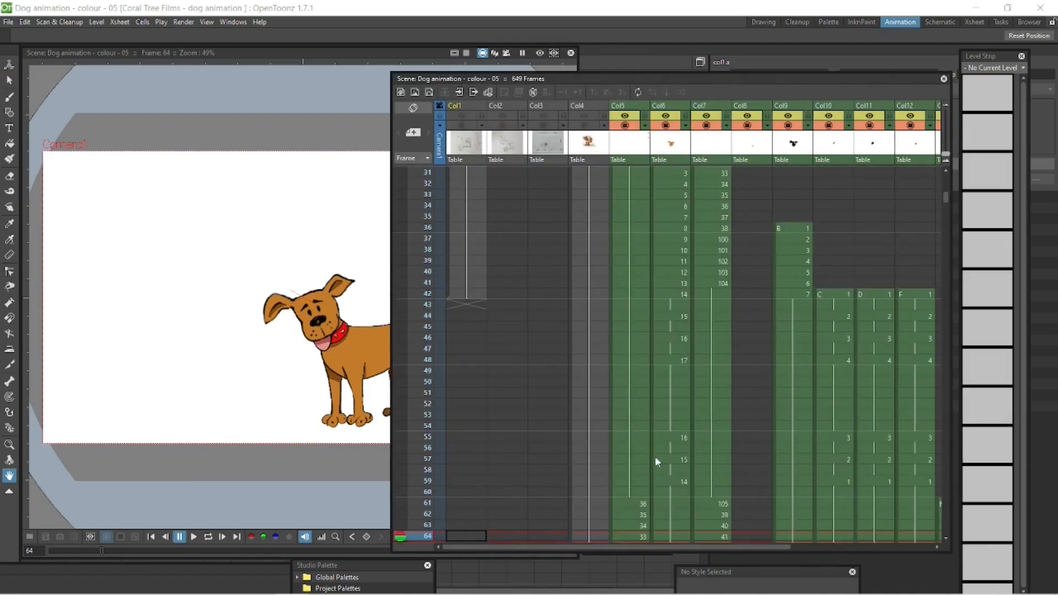
left_click_drag(743, 547, 884, 547)
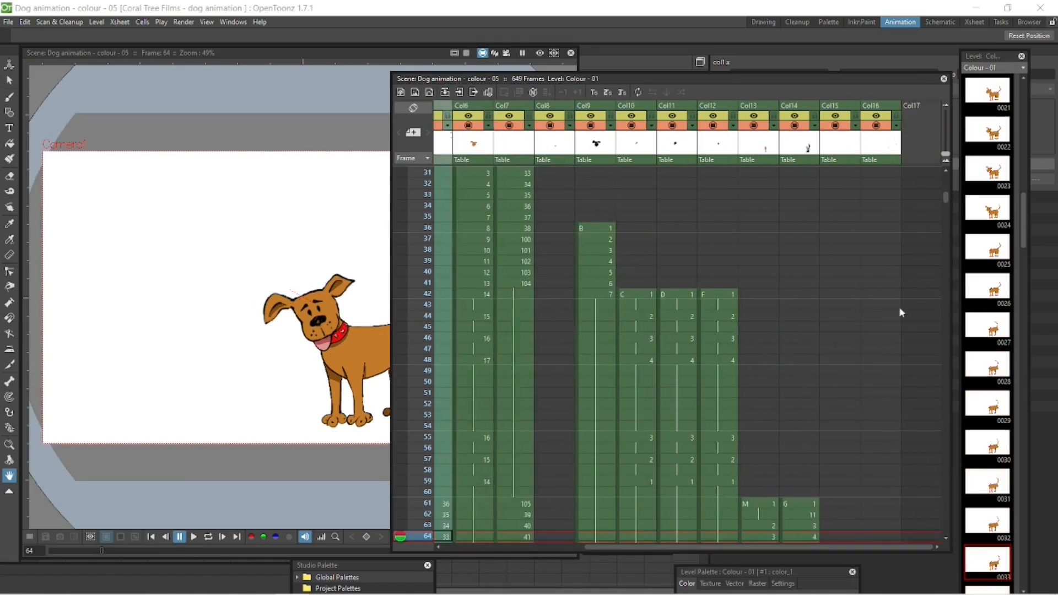
right_click(880, 108)
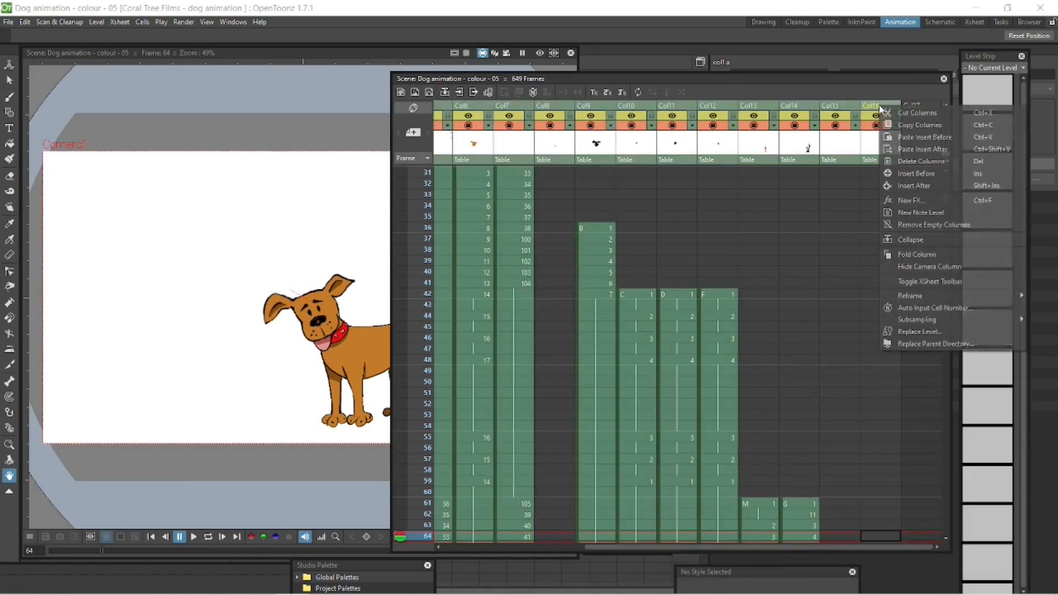
left_click(923, 241)
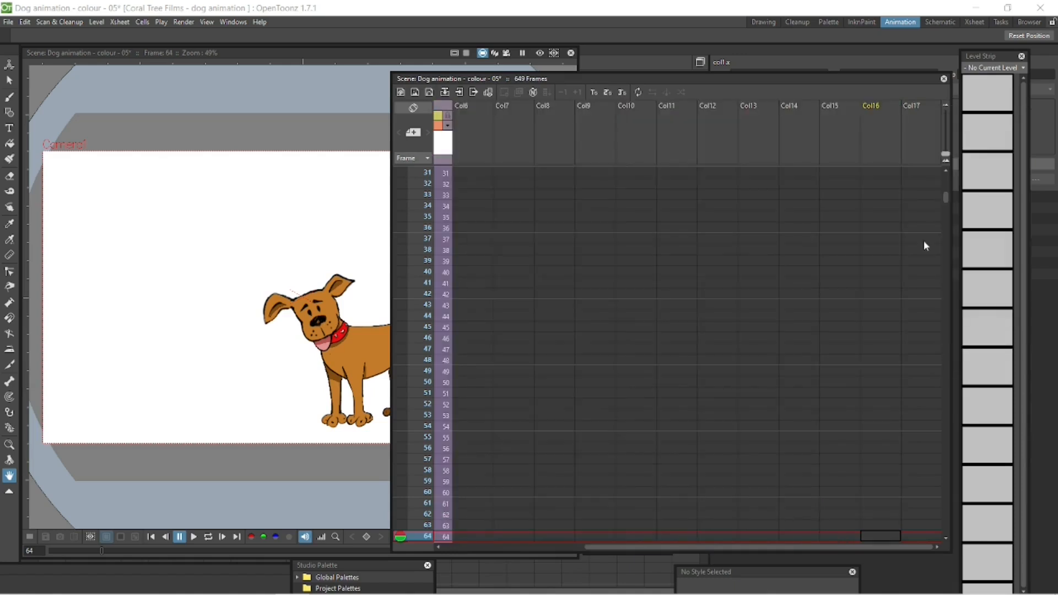
left_click_drag(390, 130, 679, 138)
Save the scene as "Dog animation - colour - Sub-Xsheet.tnz" and play the collapsed animation.
left_click(8, 22)
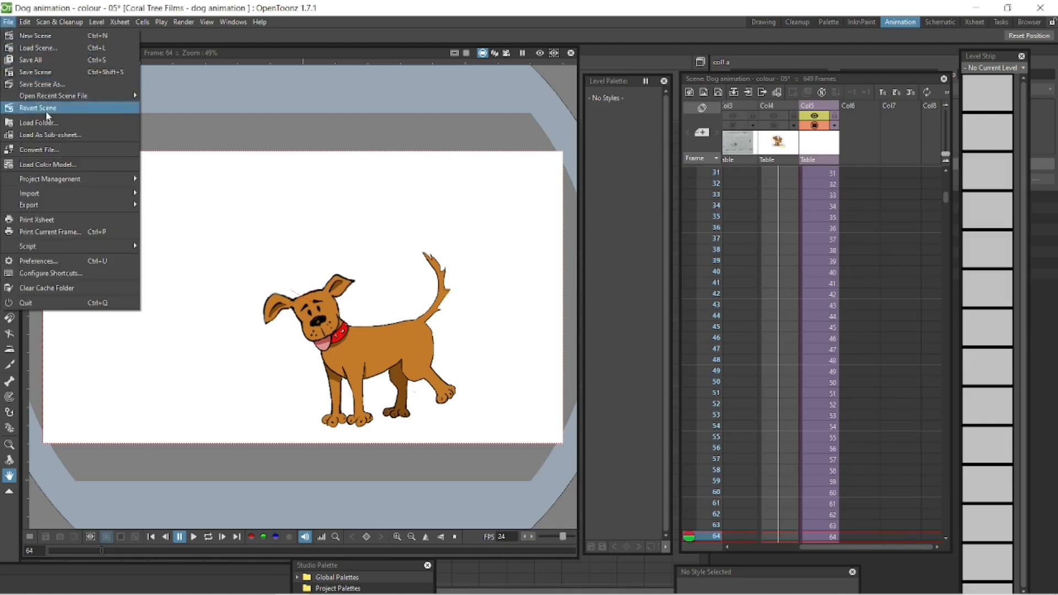
left_click(61, 84)
left_click(421, 465)
type("Sub-Xsheet5.tnz")
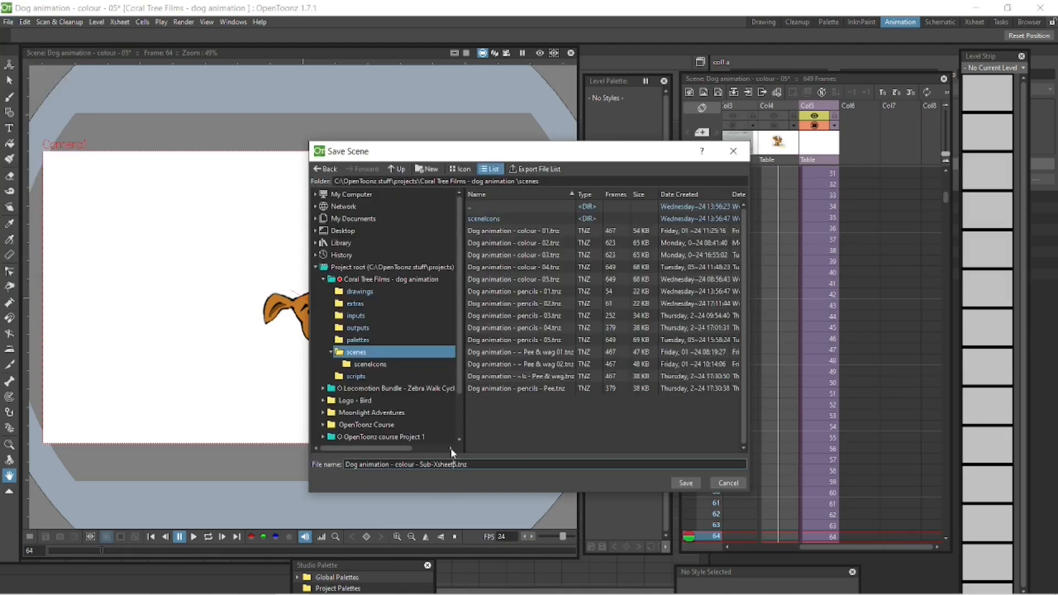
key("Return")
left_click(208, 537)
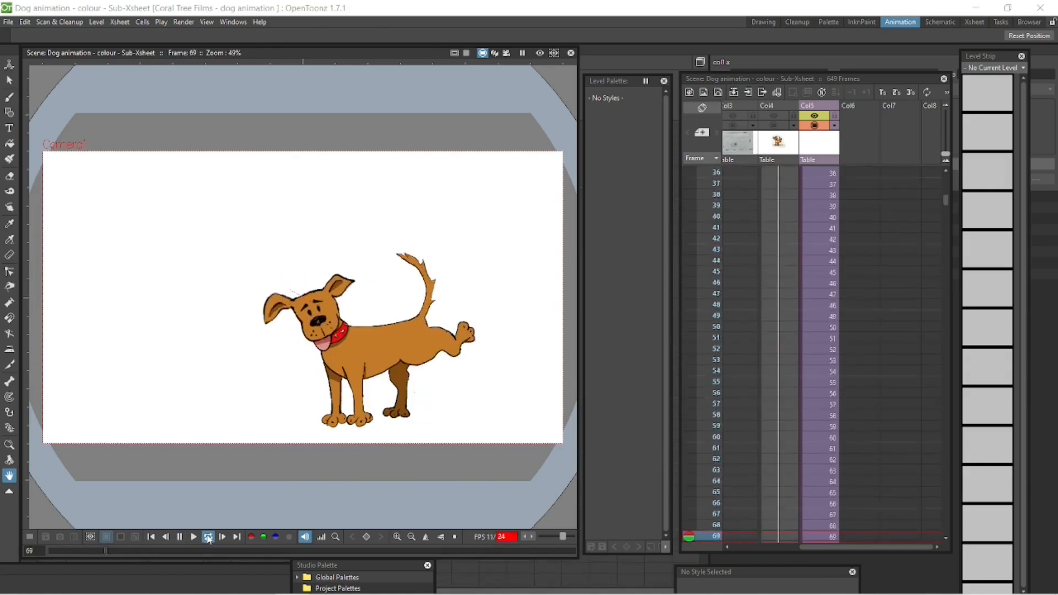
left_click(180, 537)
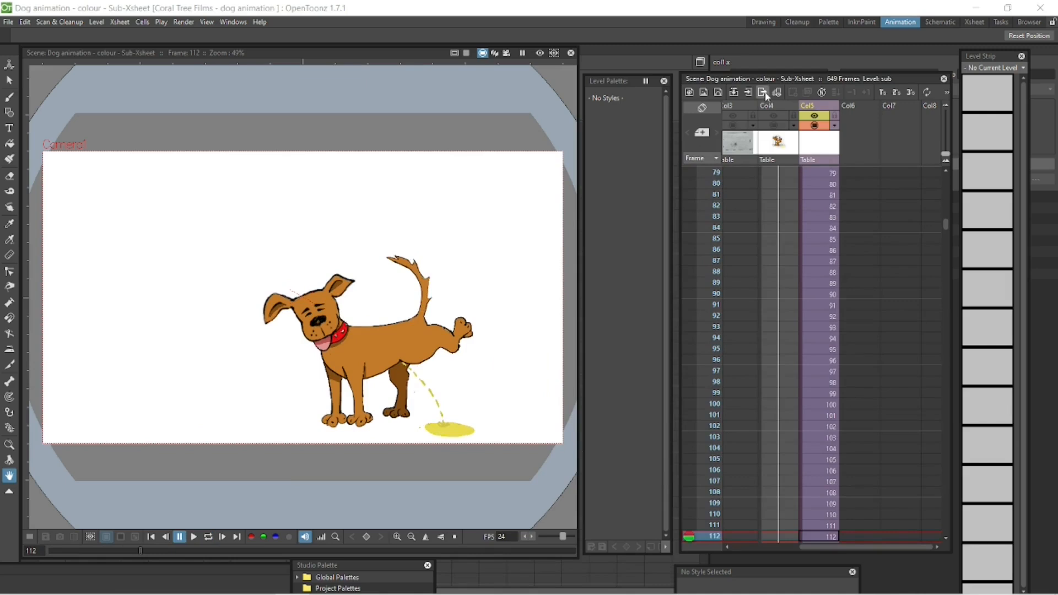
Open the sub-xsheet in Col5, look over the columns inside it and return to the main xsheet.
left_click(749, 93)
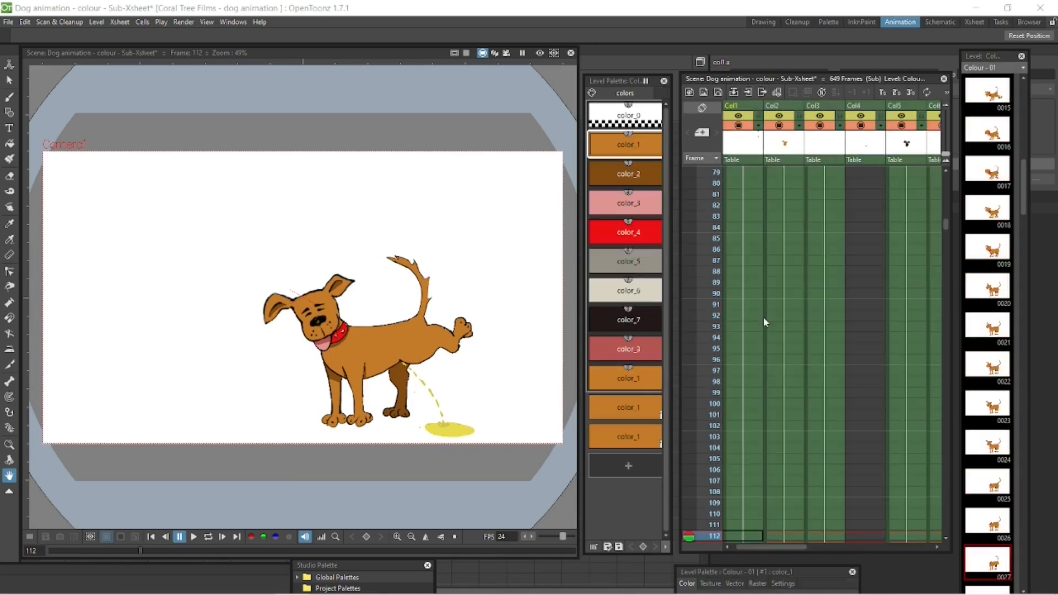
left_click_drag(788, 549, 715, 547)
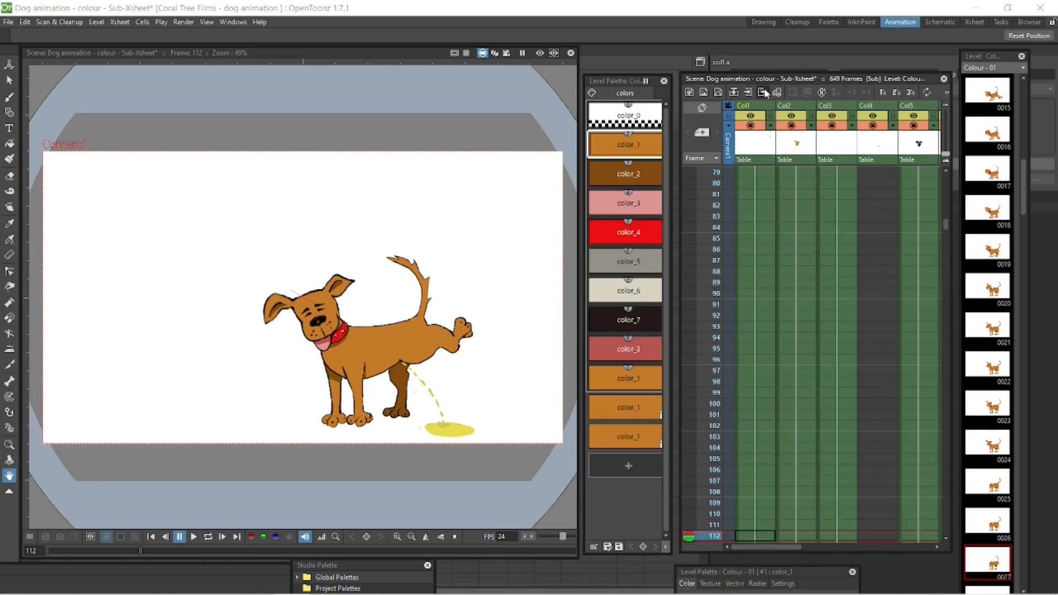
left_click(763, 92)
left_click_drag(825, 547, 860, 546)
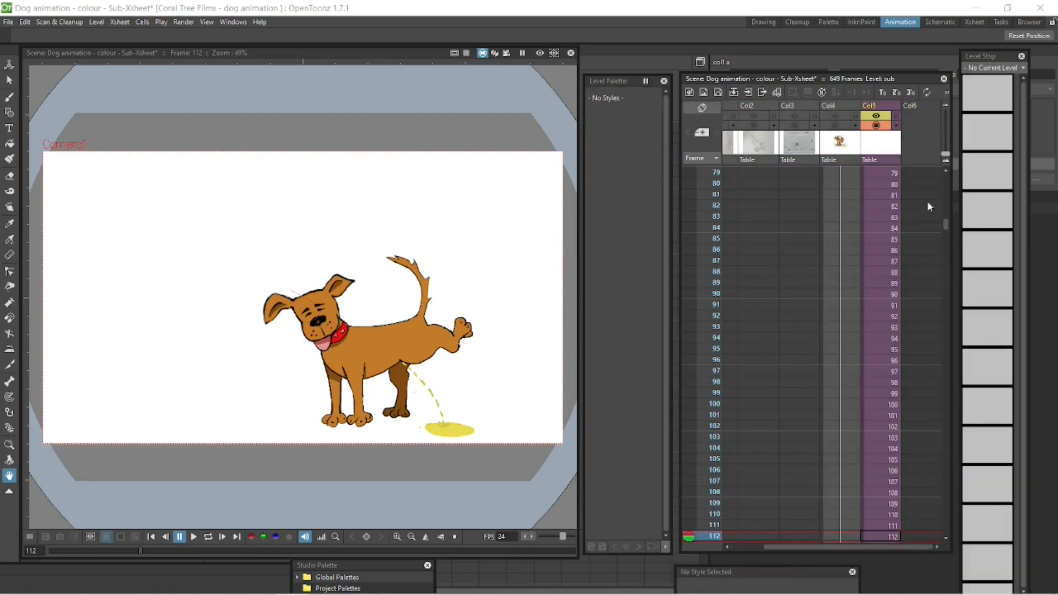
Duplicate the sub-xsheet column Col5 into Col6.
left_click_drag(945, 223, 936, 174)
left_click(895, 174)
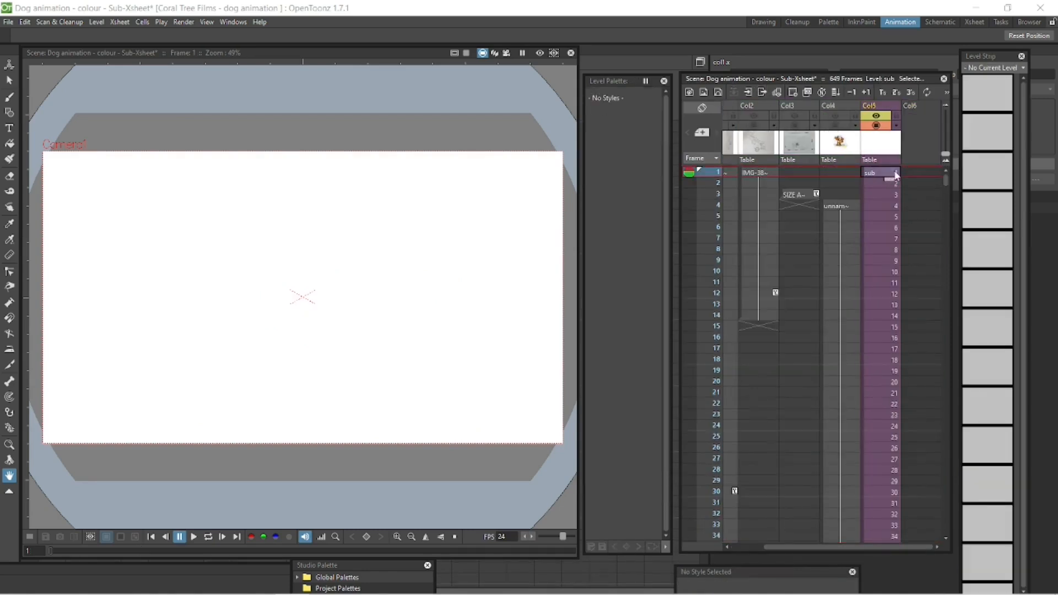
right_click(881, 105)
right_click(915, 138)
left_click(948, 172)
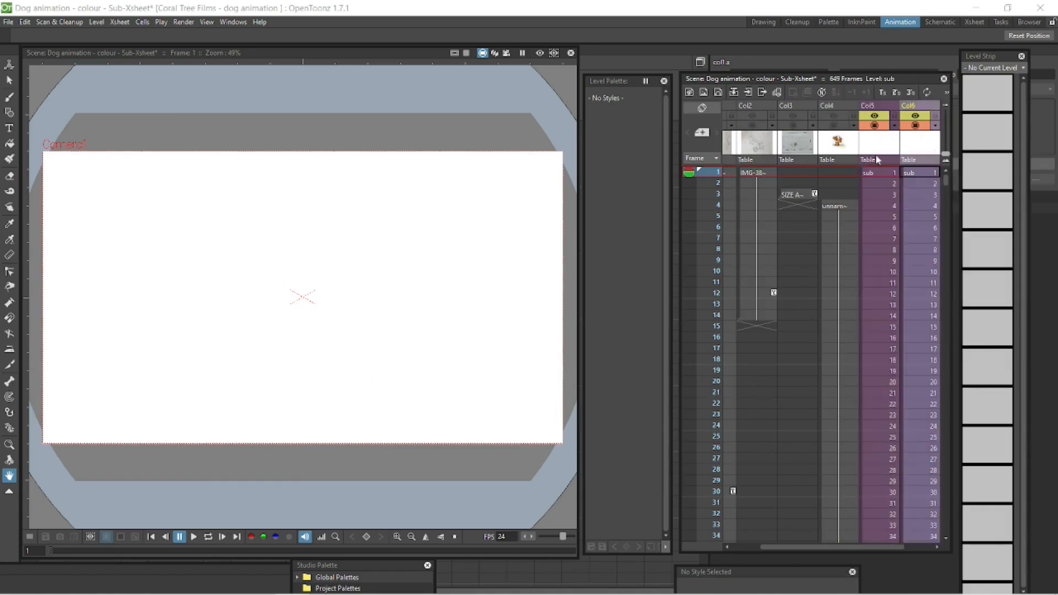
Rename Col5 to "R to L" and Col6 to "L to R".
double_click(880, 105)
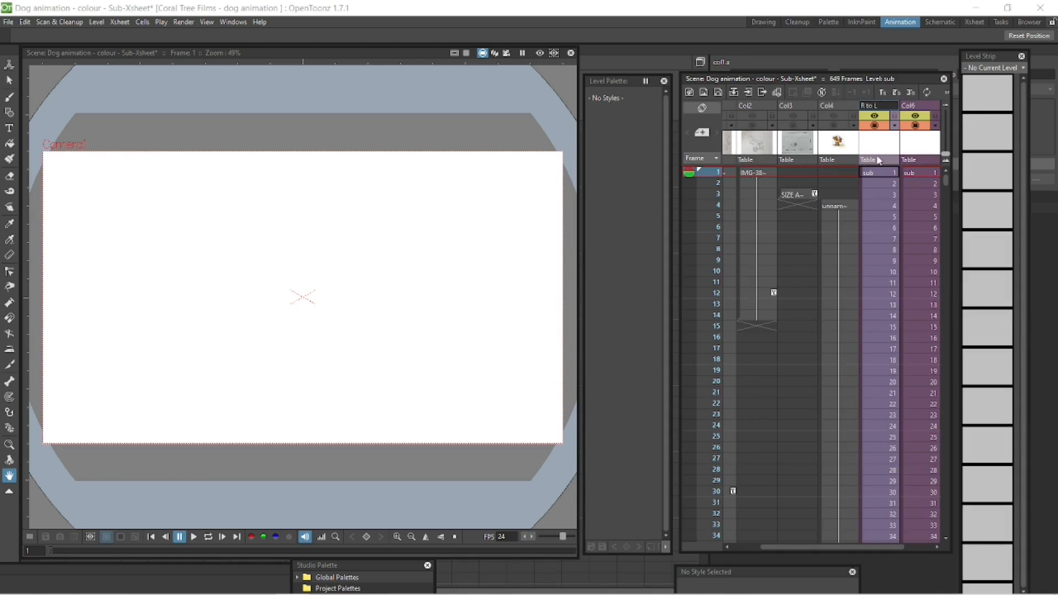
double_click(918, 105)
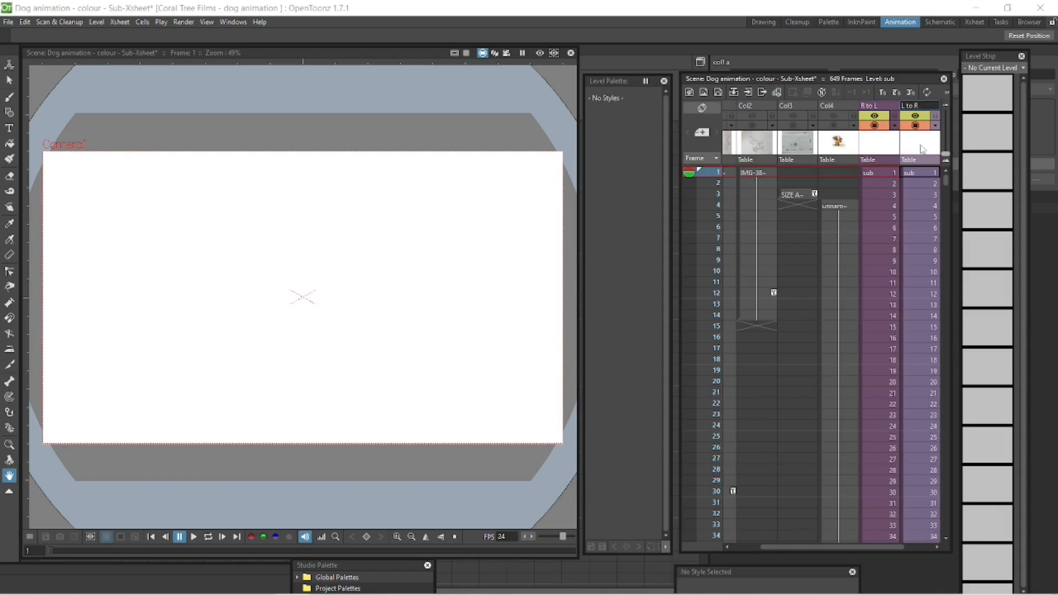
Mirror the "L to R" sub-xsheet column at frame 1 by setting its horizontal scale to -100%.
left_click(927, 121)
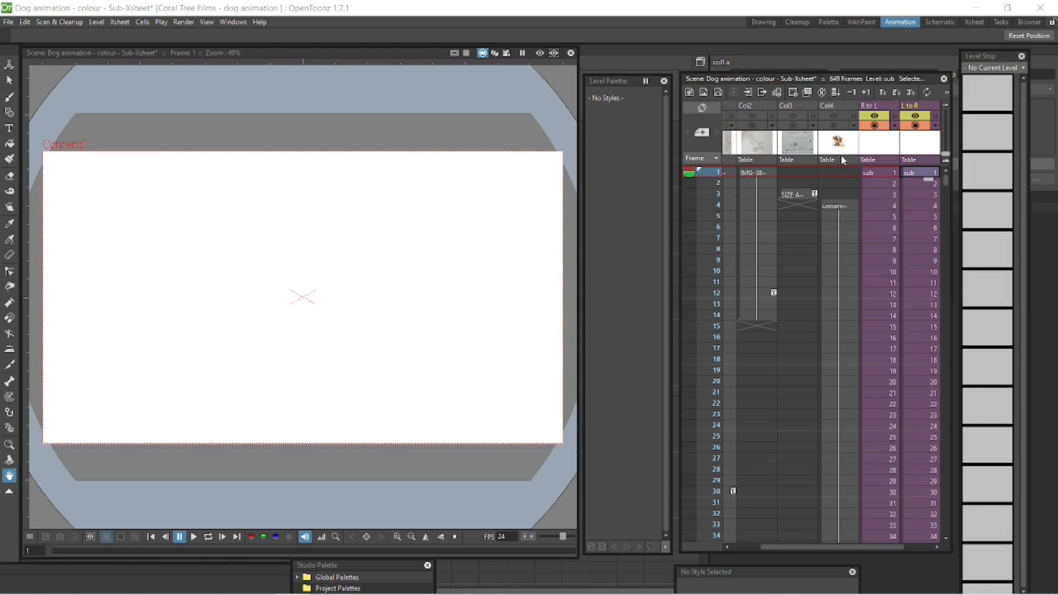
left_click(10, 65)
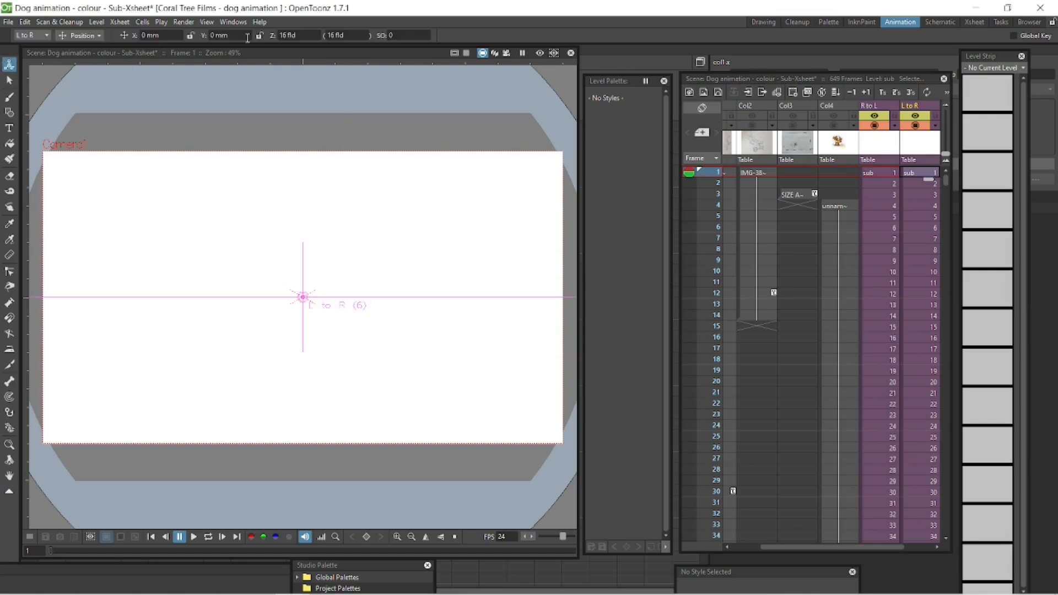
left_click(99, 37)
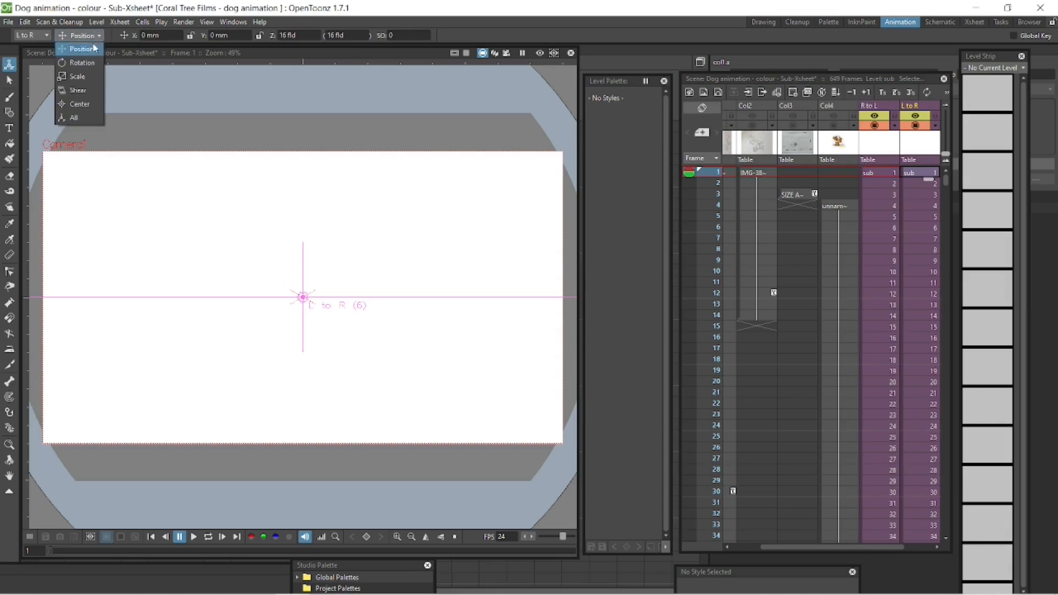
left_click(87, 75)
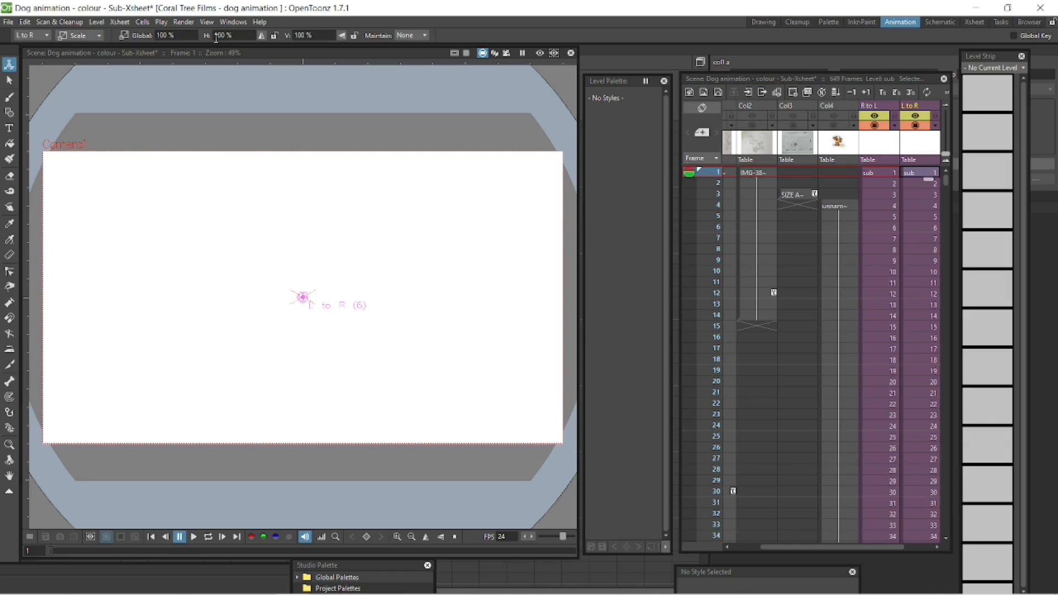
key("Return")
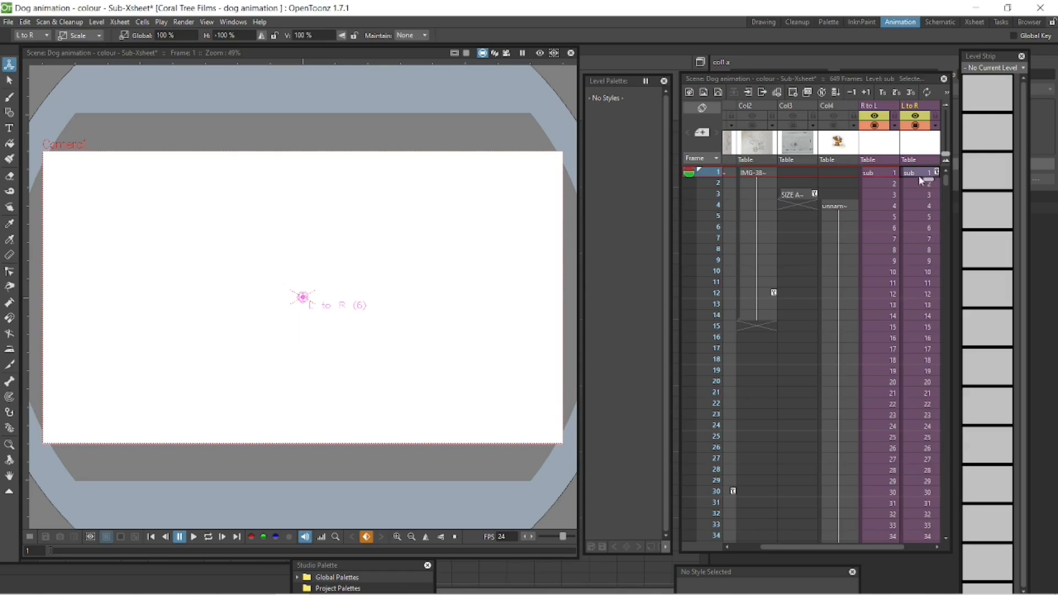
Play the mirrored "L to R" animation with the "R to L" column hidden, and save the scene.
left_click(875, 125)
left_click(205, 539)
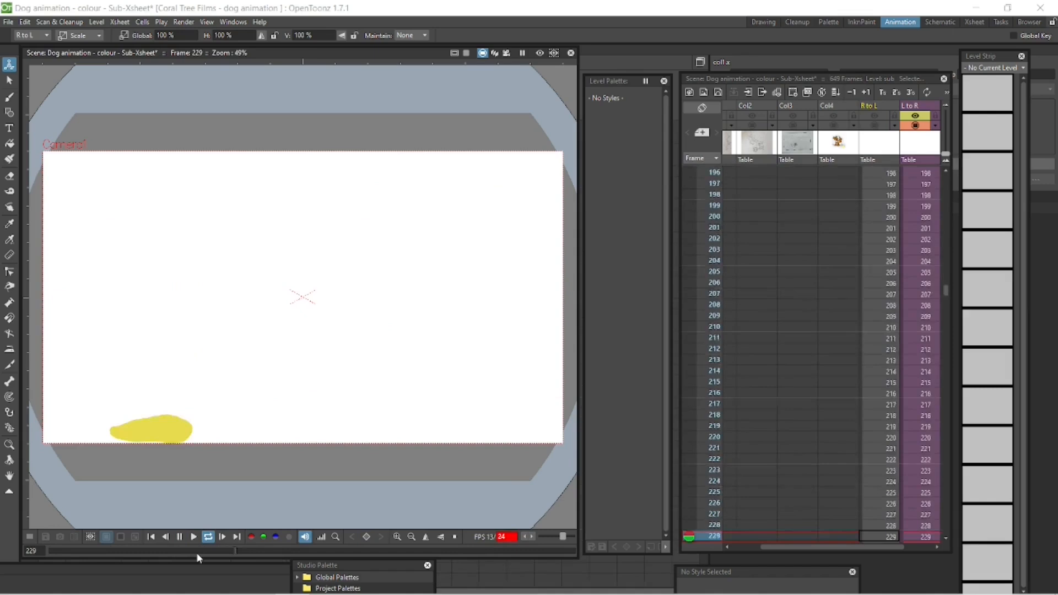
left_click(181, 537)
key("ctrl+s")
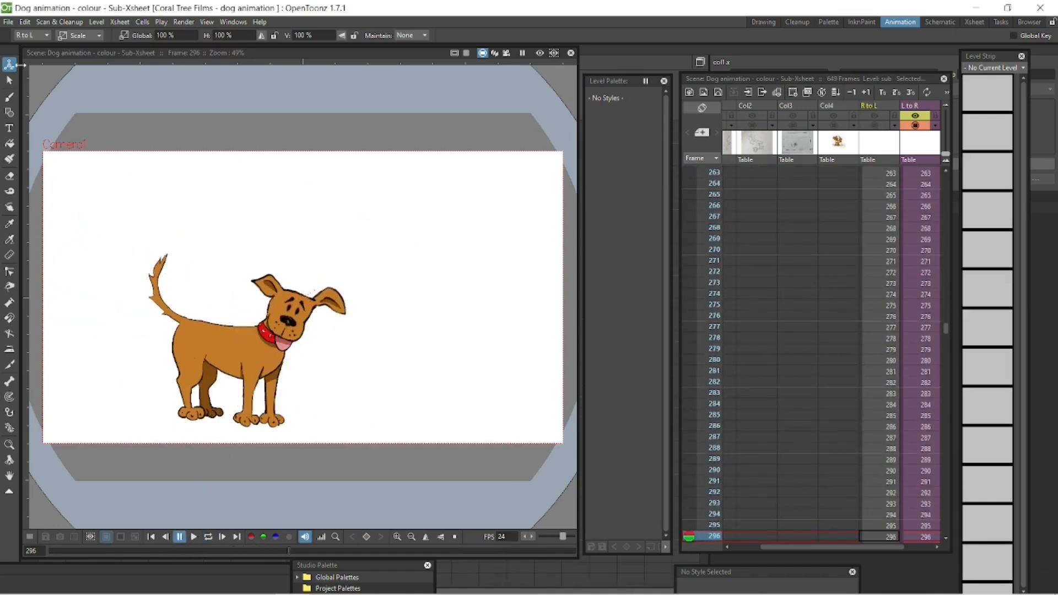
Set the output file format to gif in the scene's render output settings.
left_click(184, 23)
left_click(214, 75)
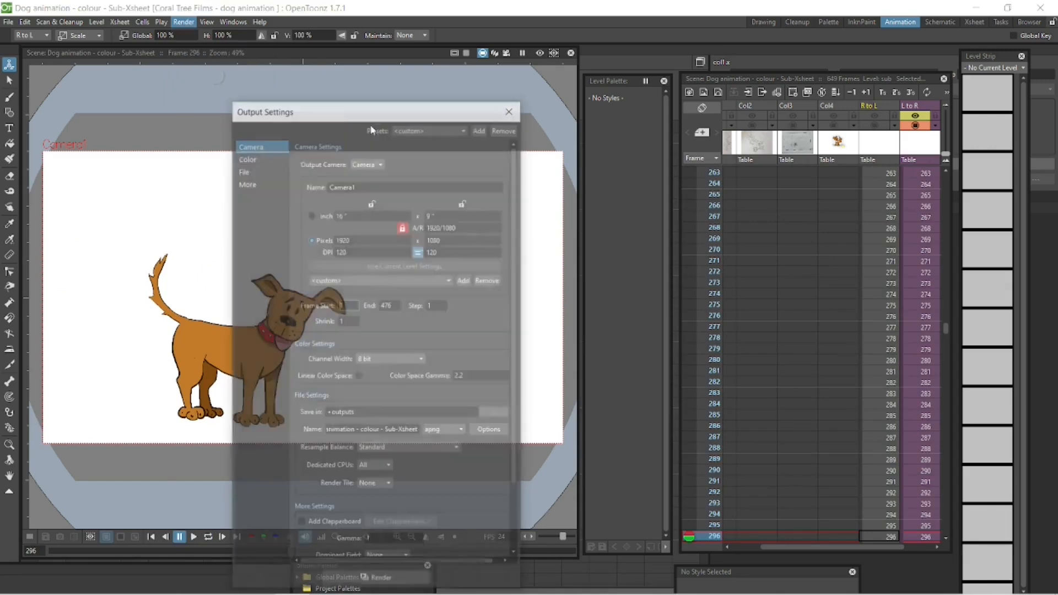
left_click(460, 431)
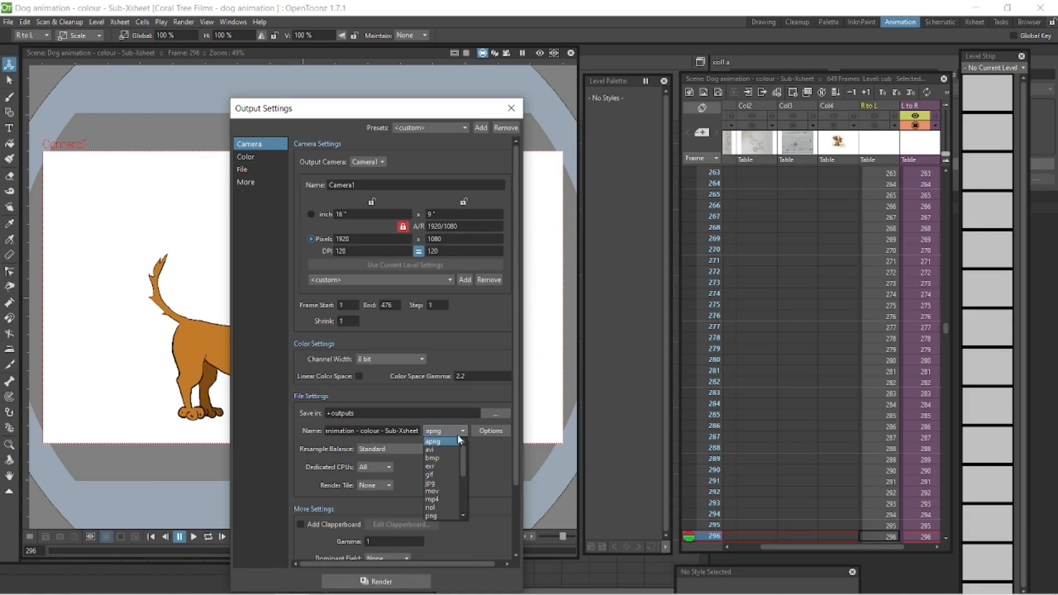
left_click(448, 474)
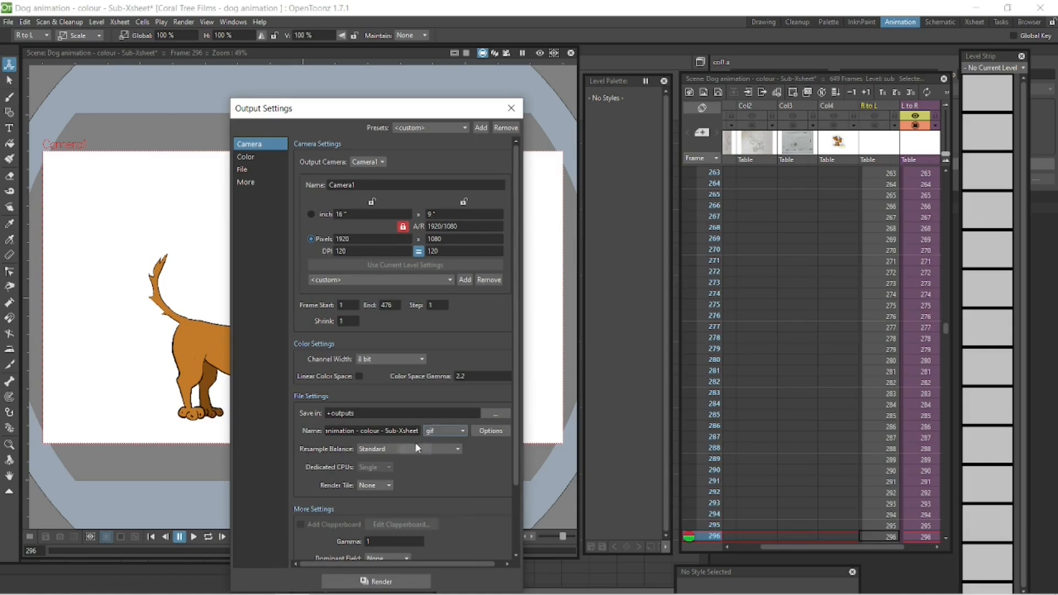